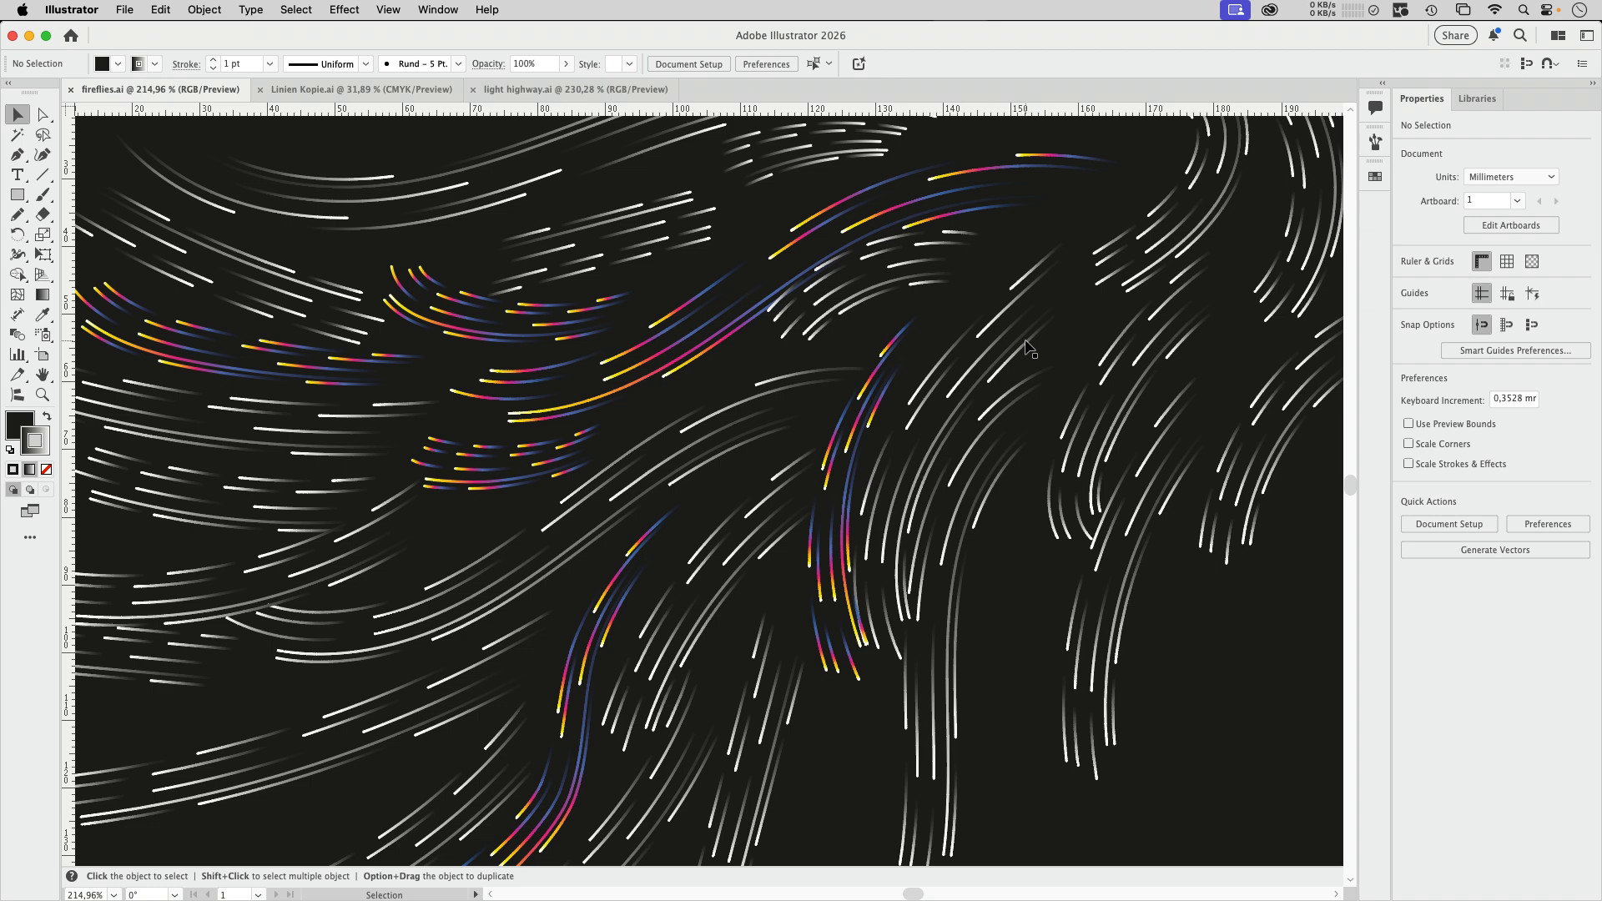
Create a new document from the Web-Large preset, 1920 x 1080 px.
key(super+n)
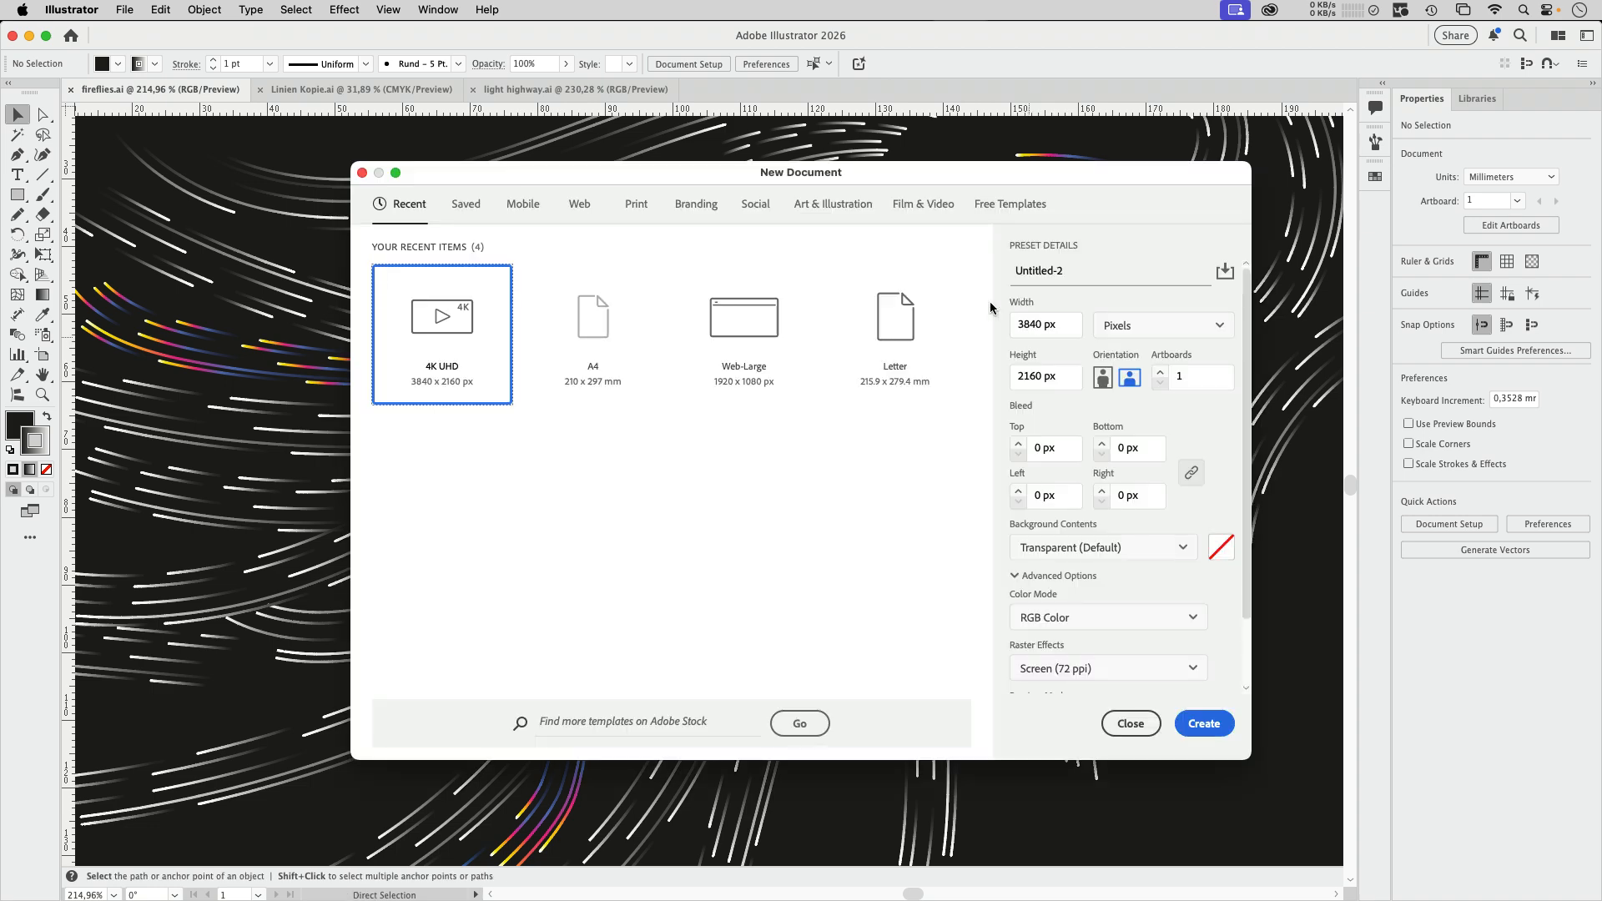
click(751, 351)
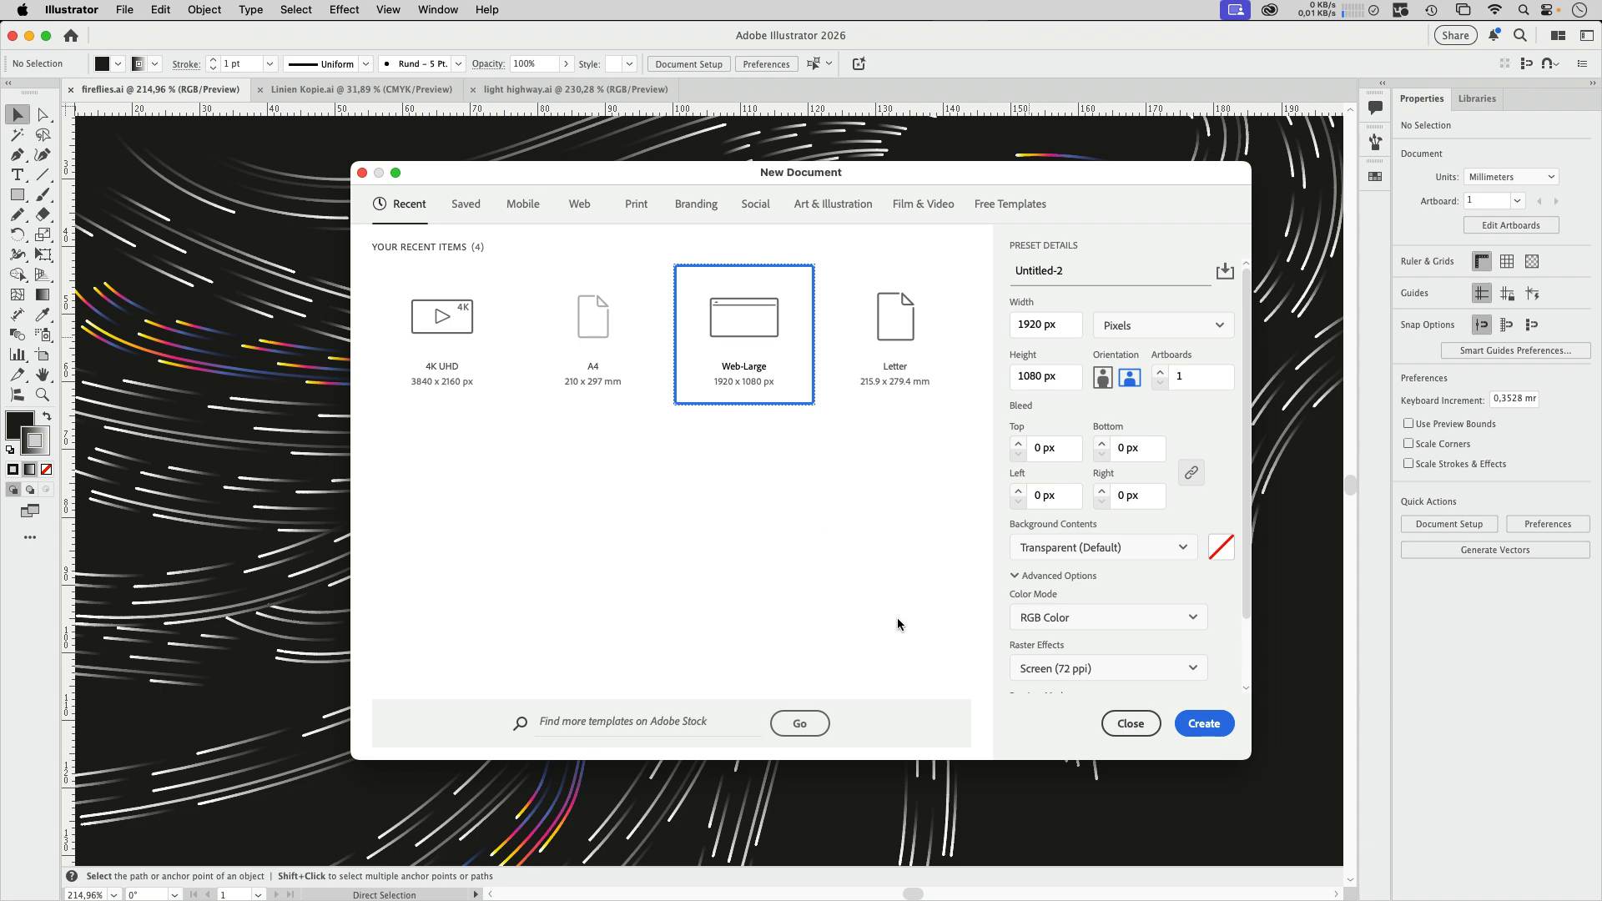
click(1204, 724)
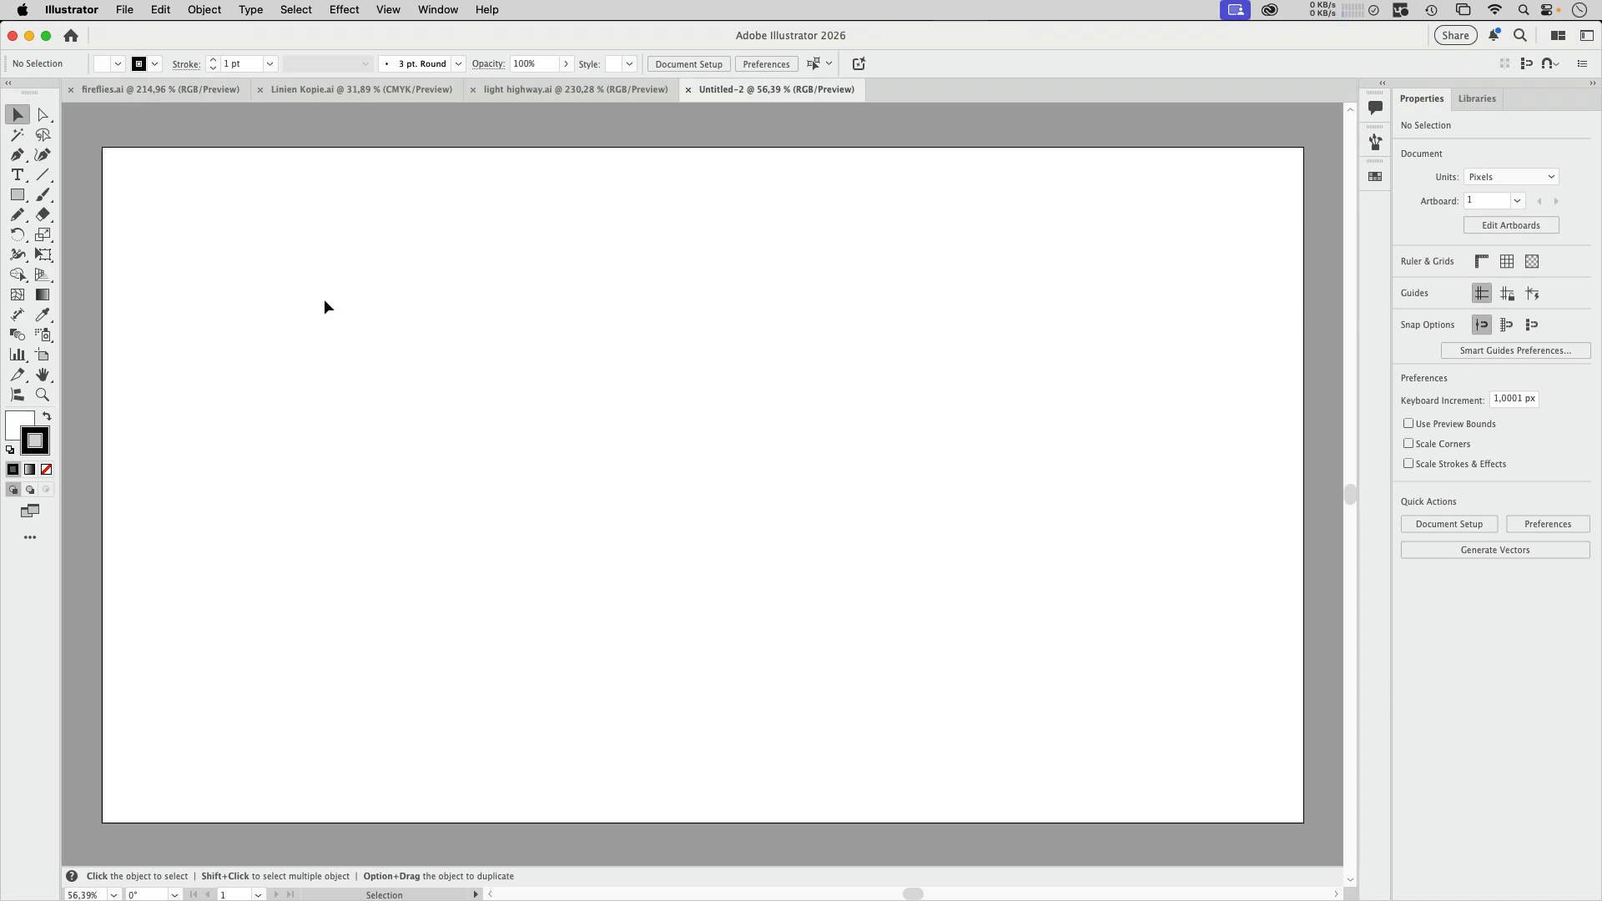
Draw eight staggered horizontal lines in four close rows in the artboard's upper part, varying from about 127 to 309 px long.
click(45, 175)
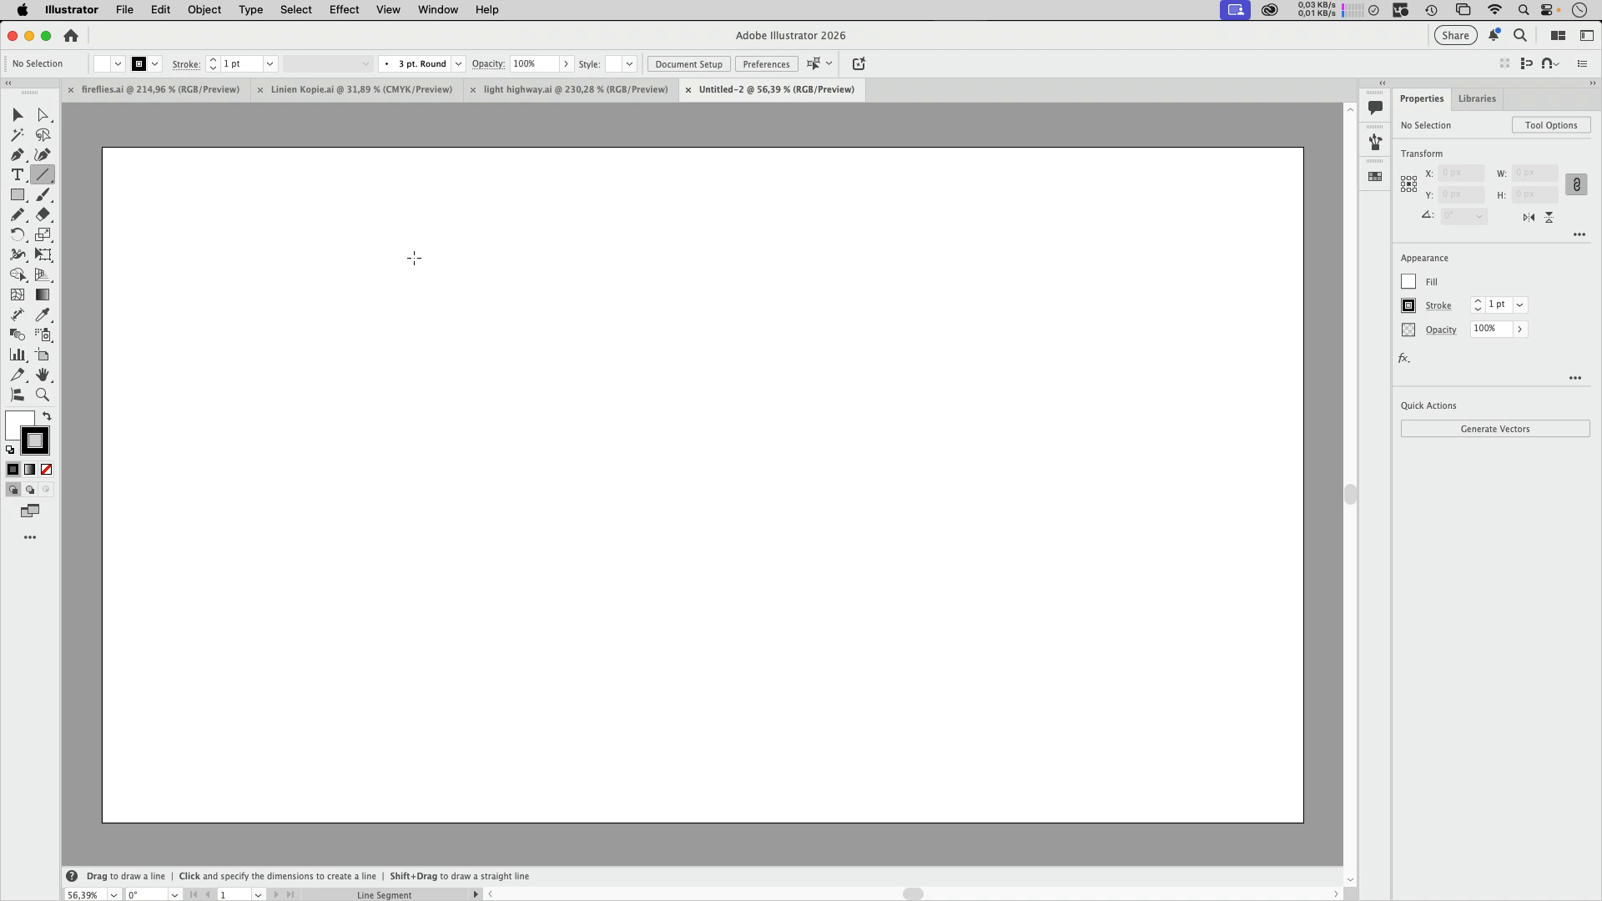
drag(415, 258, 507, 258)
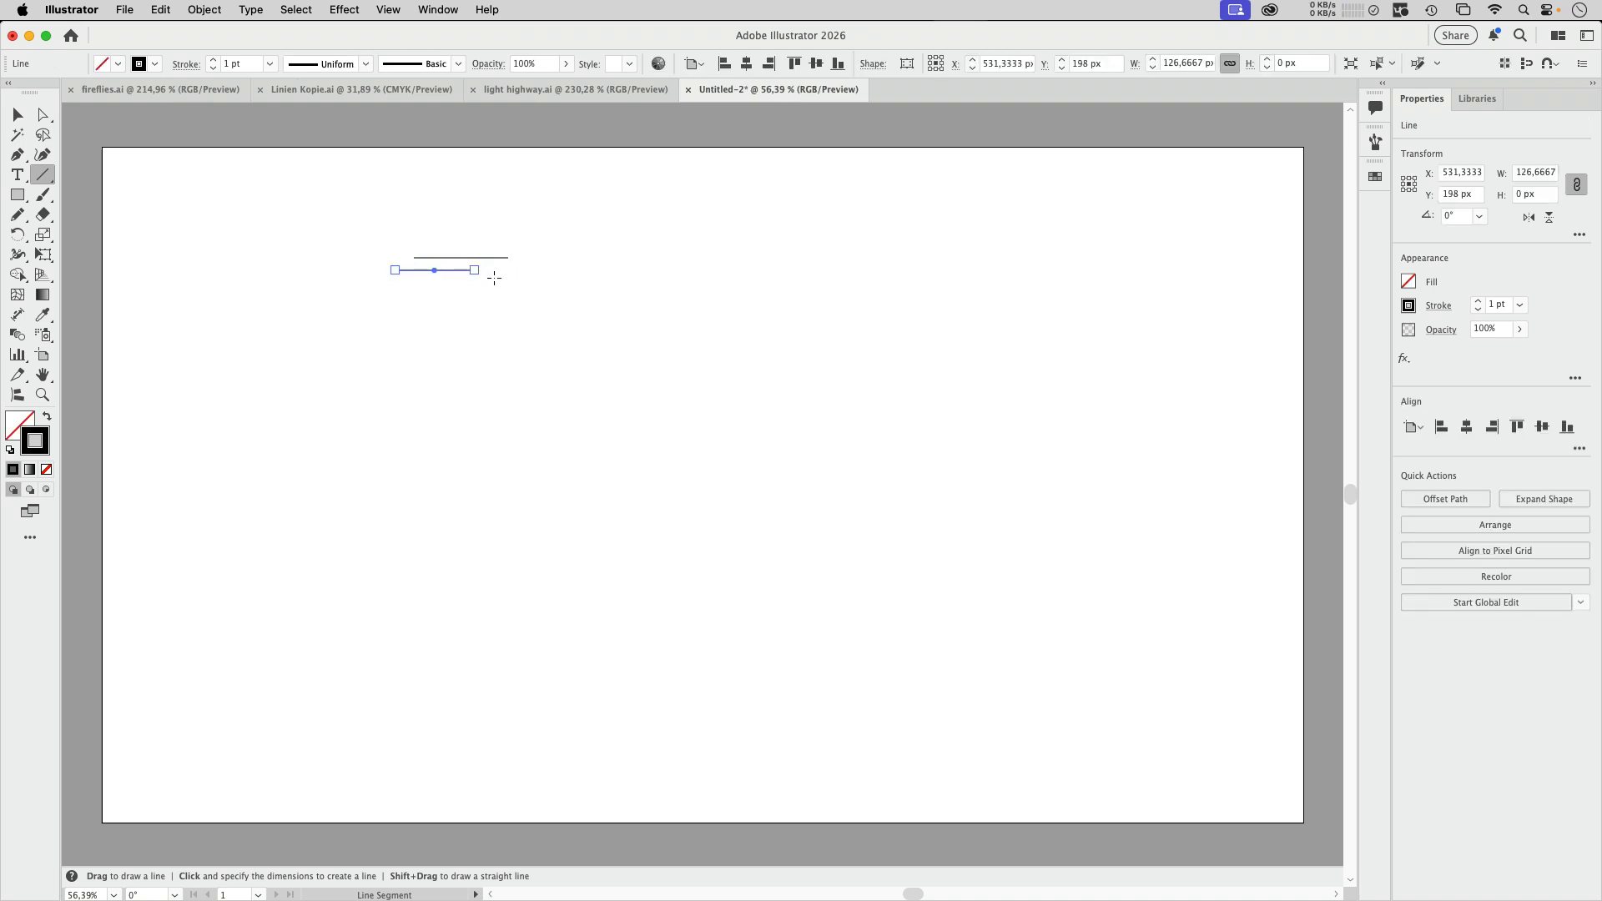
drag(412, 283, 598, 282)
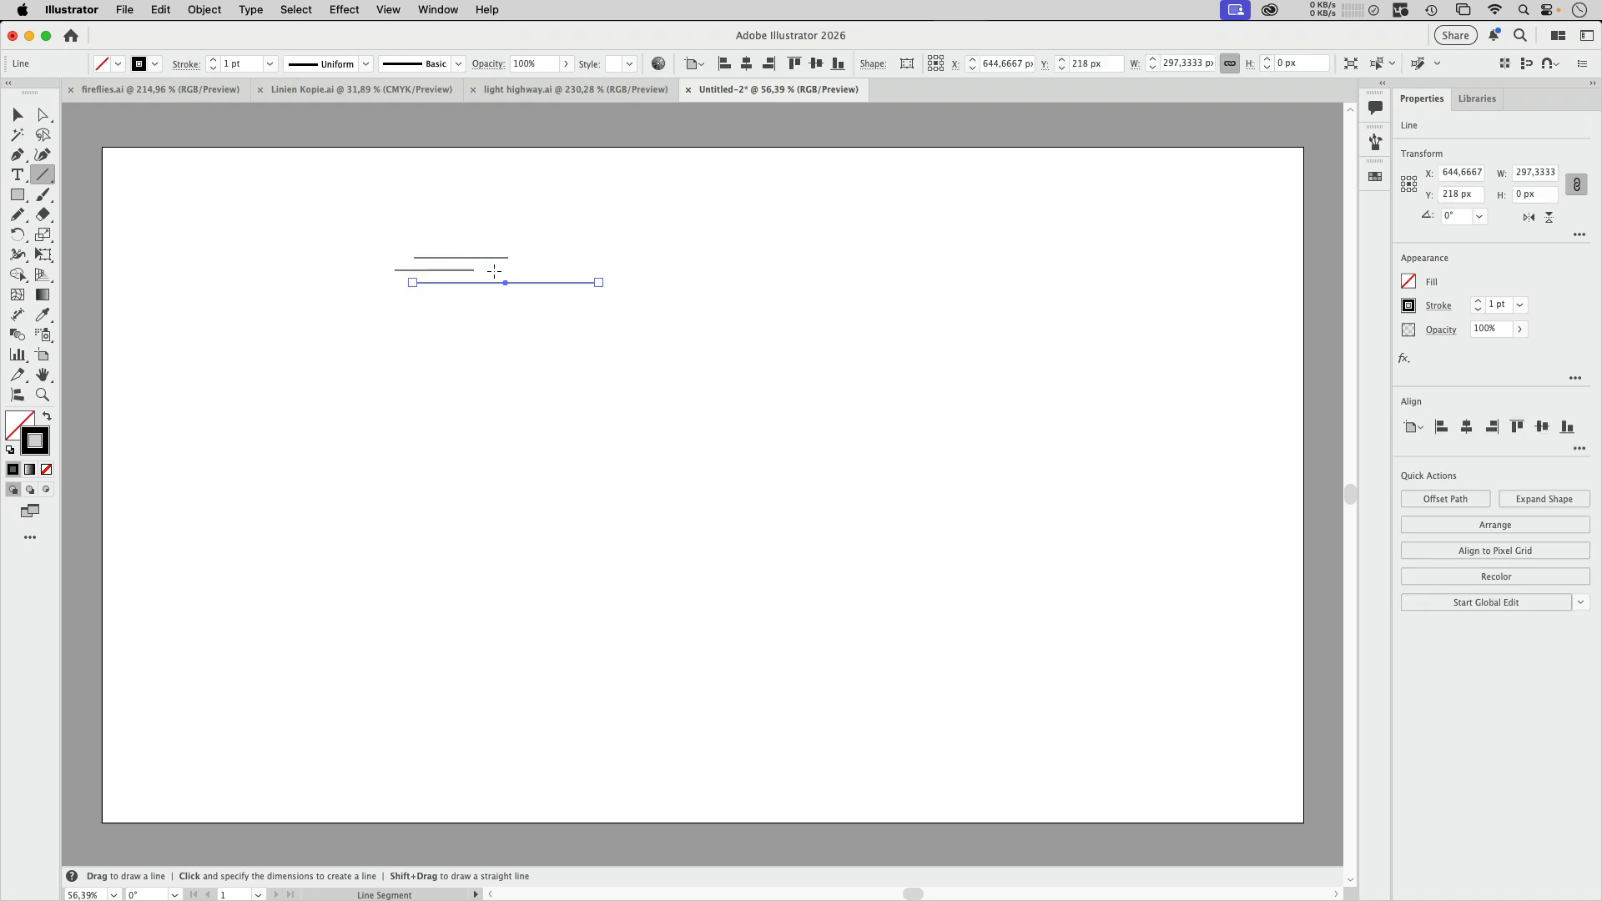
drag(493, 270, 653, 268)
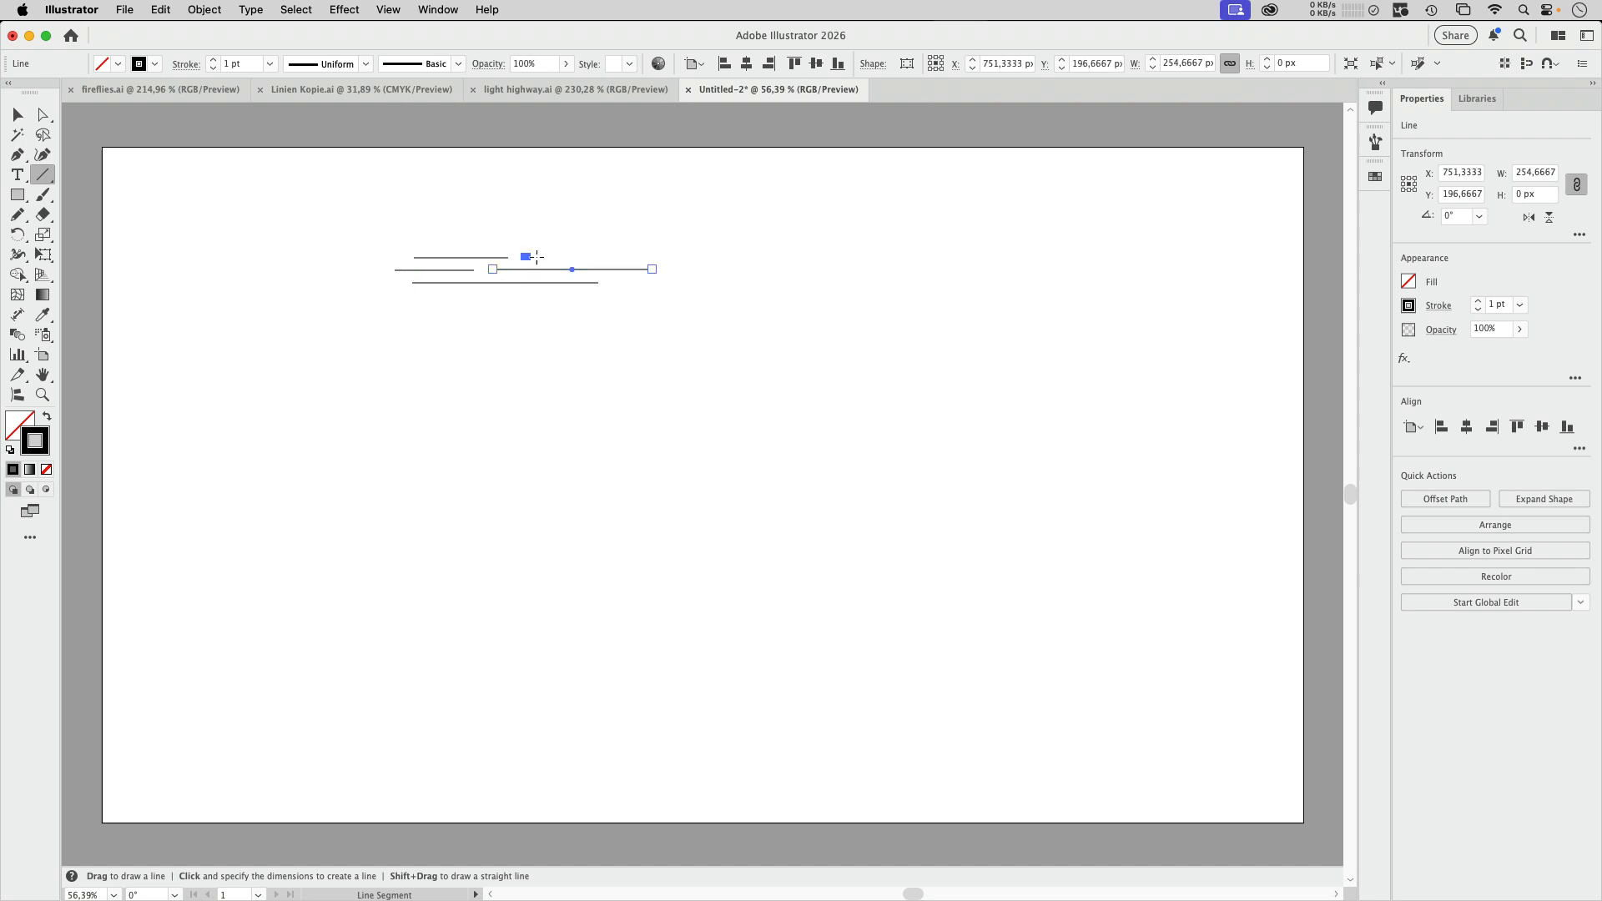
drag(537, 257, 716, 256)
drag(608, 282, 730, 282)
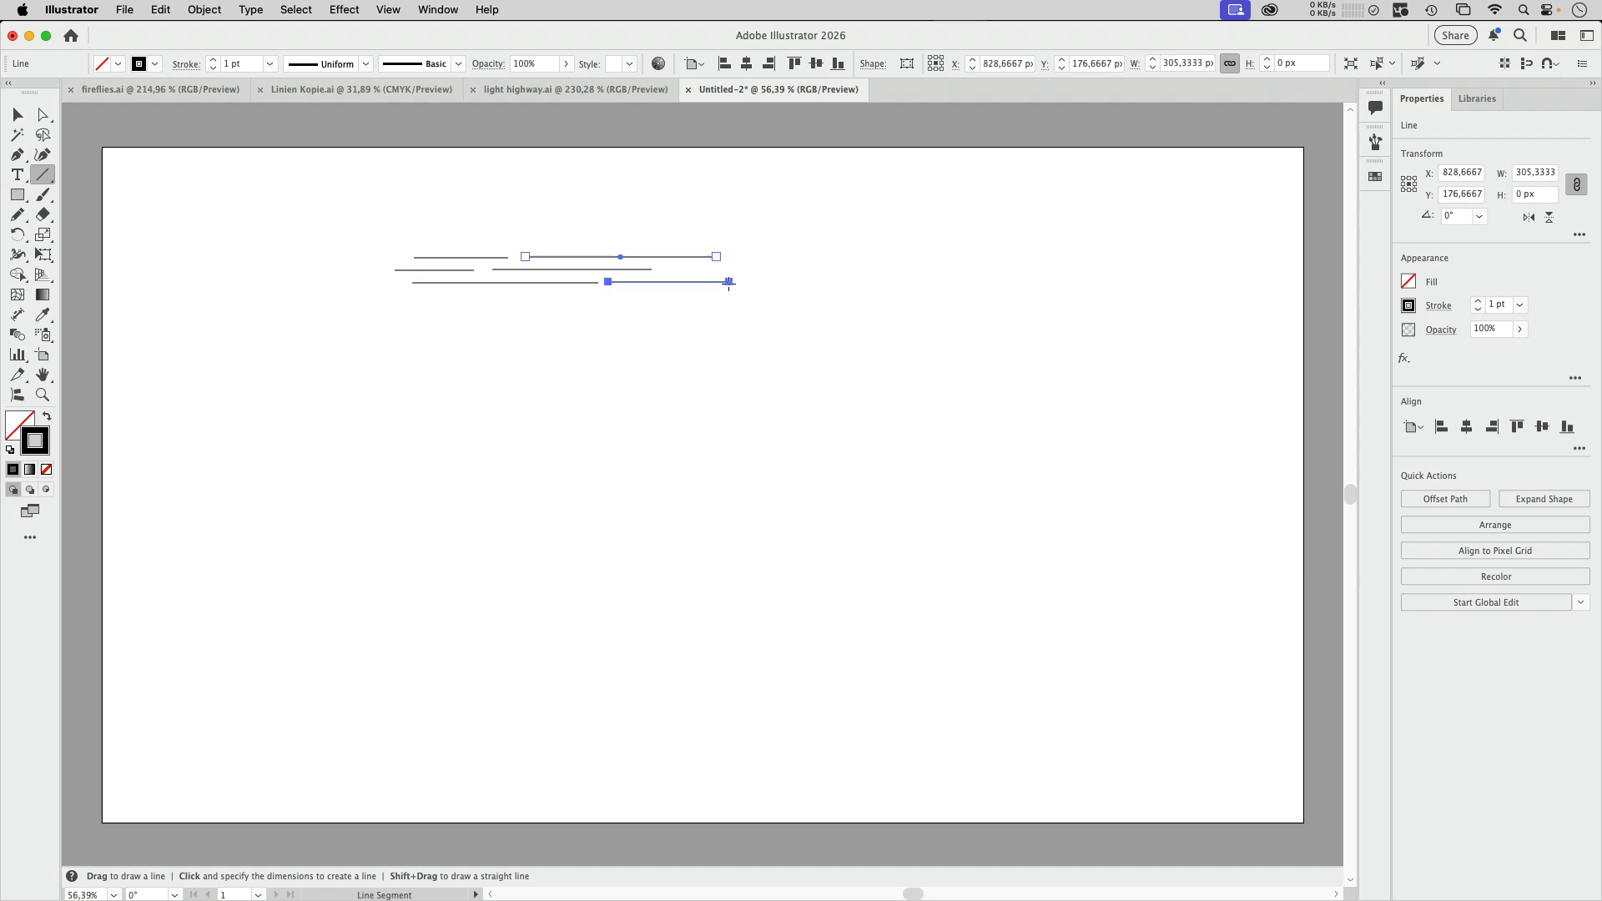
drag(428, 291, 540, 292)
drag(556, 291, 749, 291)
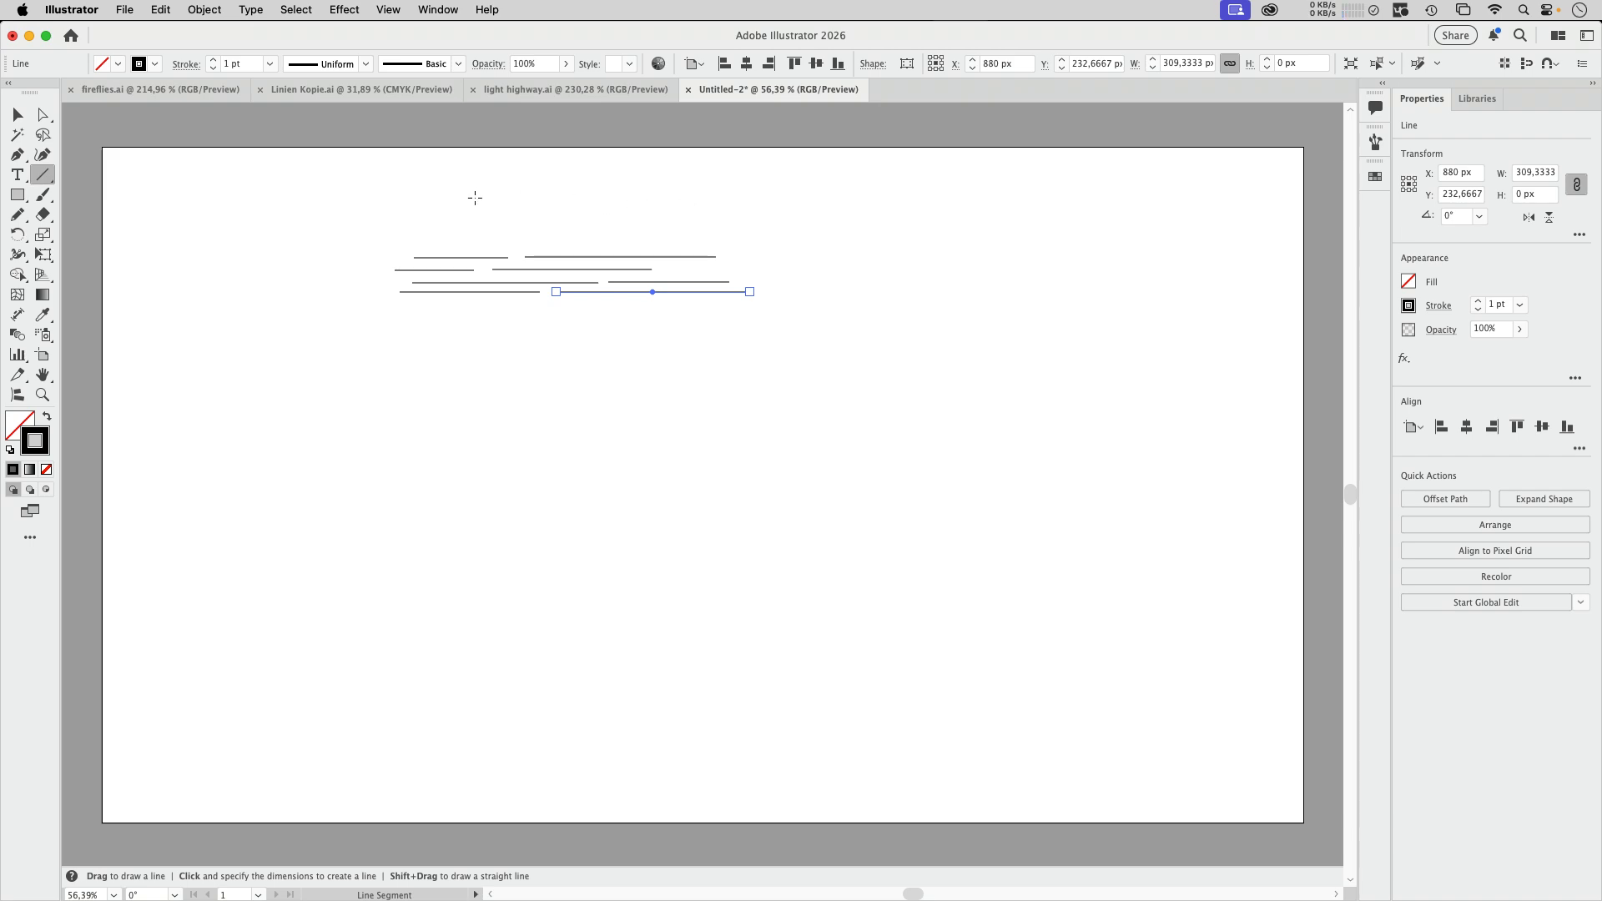
Check the line artwork in fireflies.ai, and add seven more staggered horizontal lines around the existing rows, up to about 432 px long.
click(147, 91)
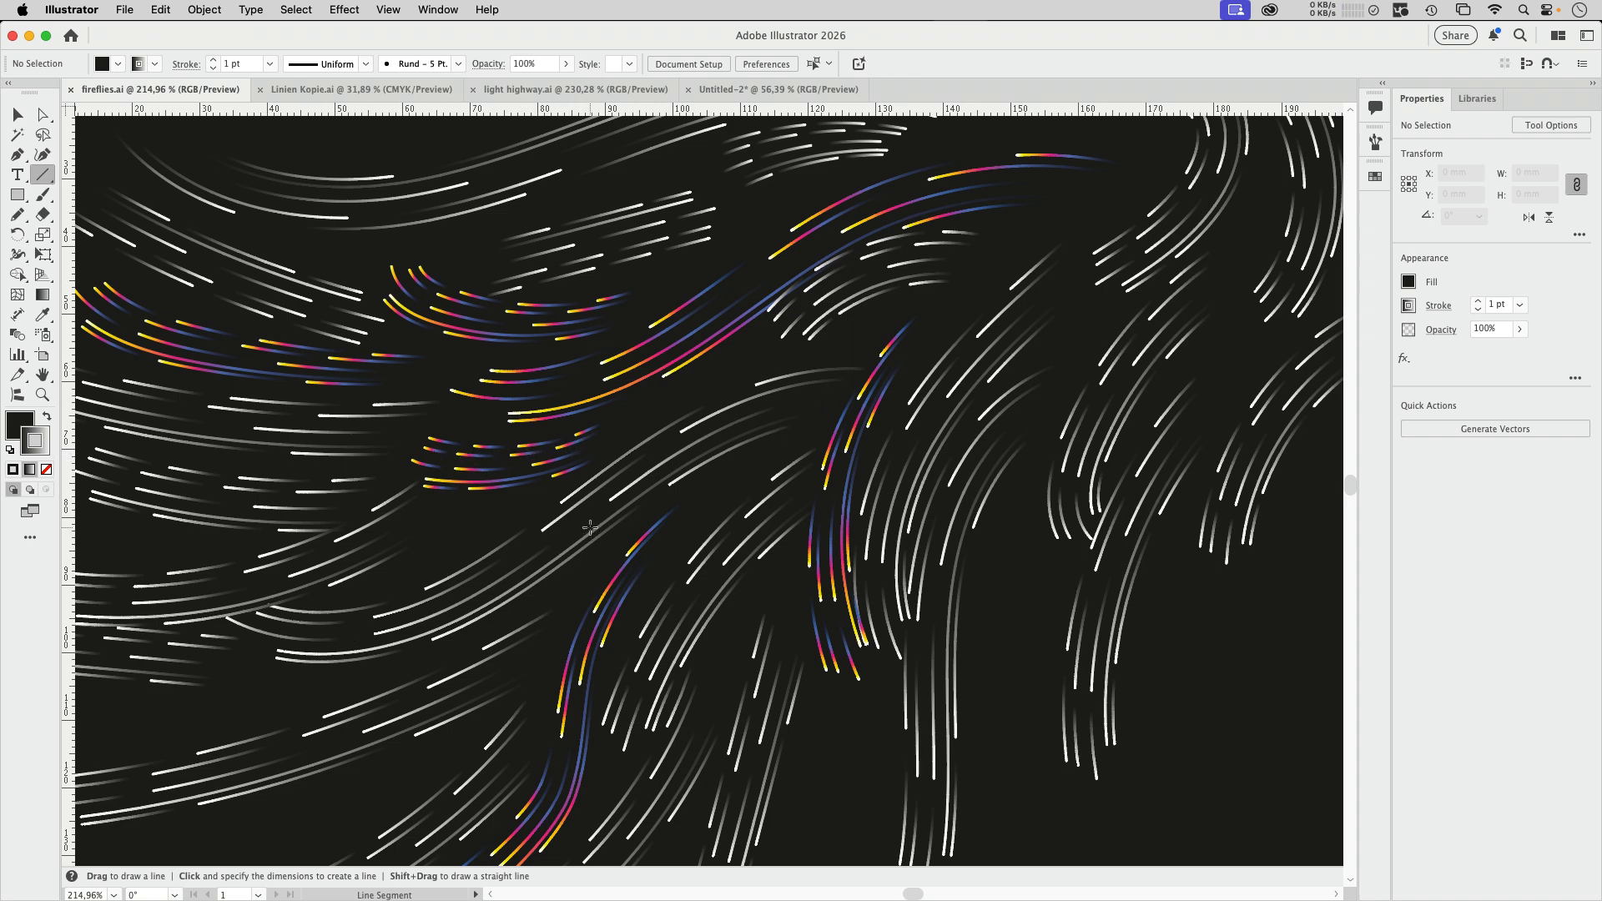
click(776, 89)
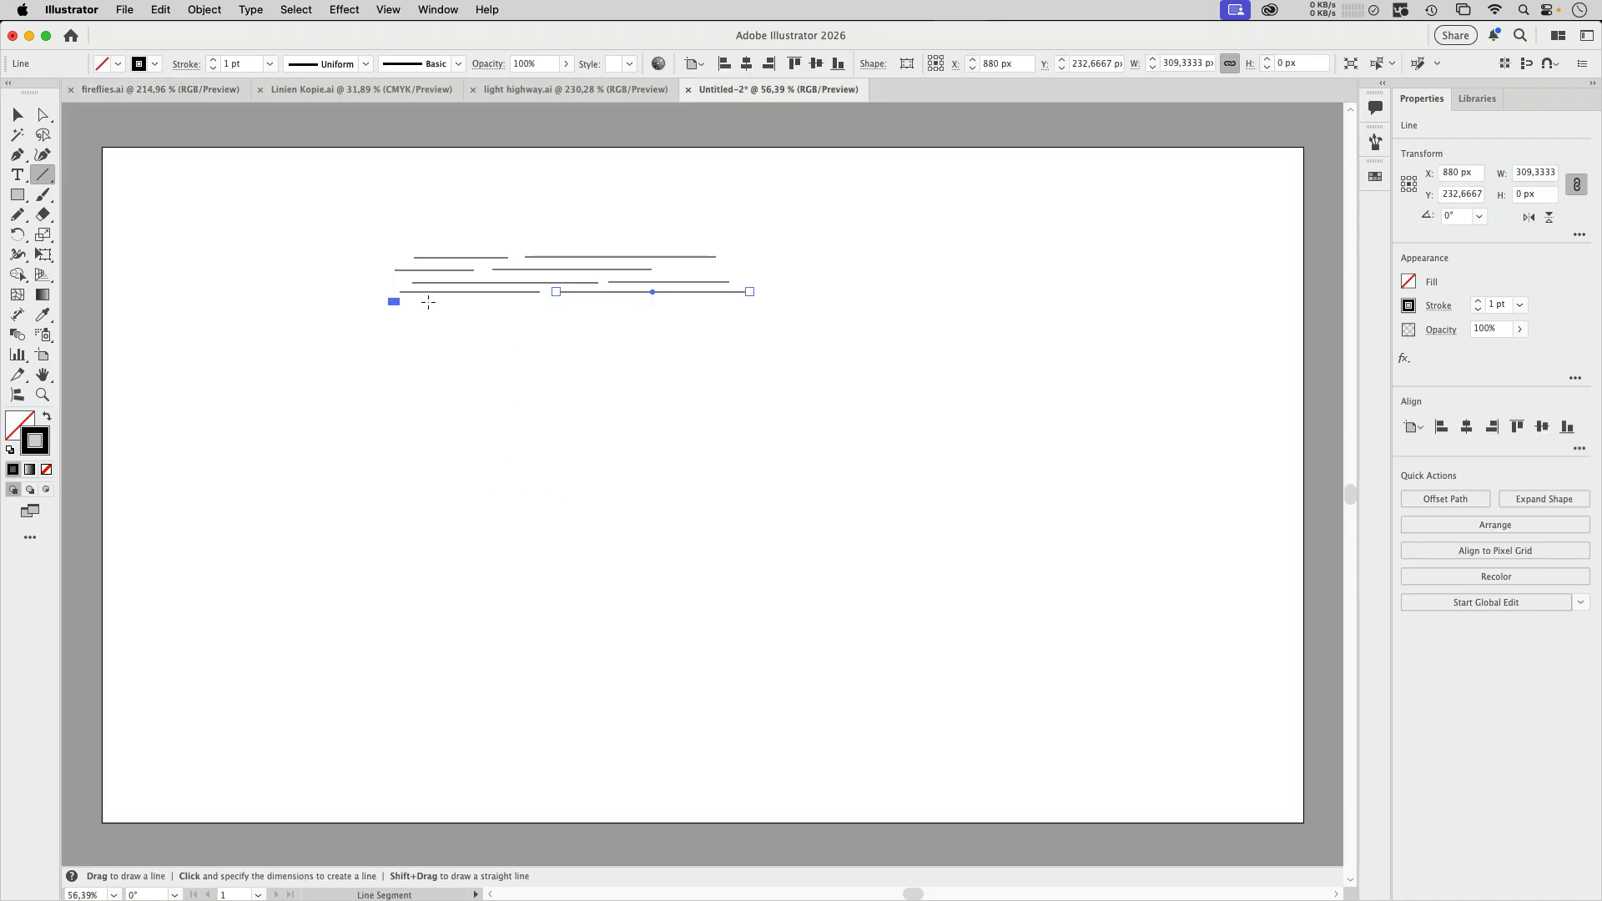
drag(428, 302, 630, 301)
drag(453, 311, 724, 311)
drag(394, 244, 611, 243)
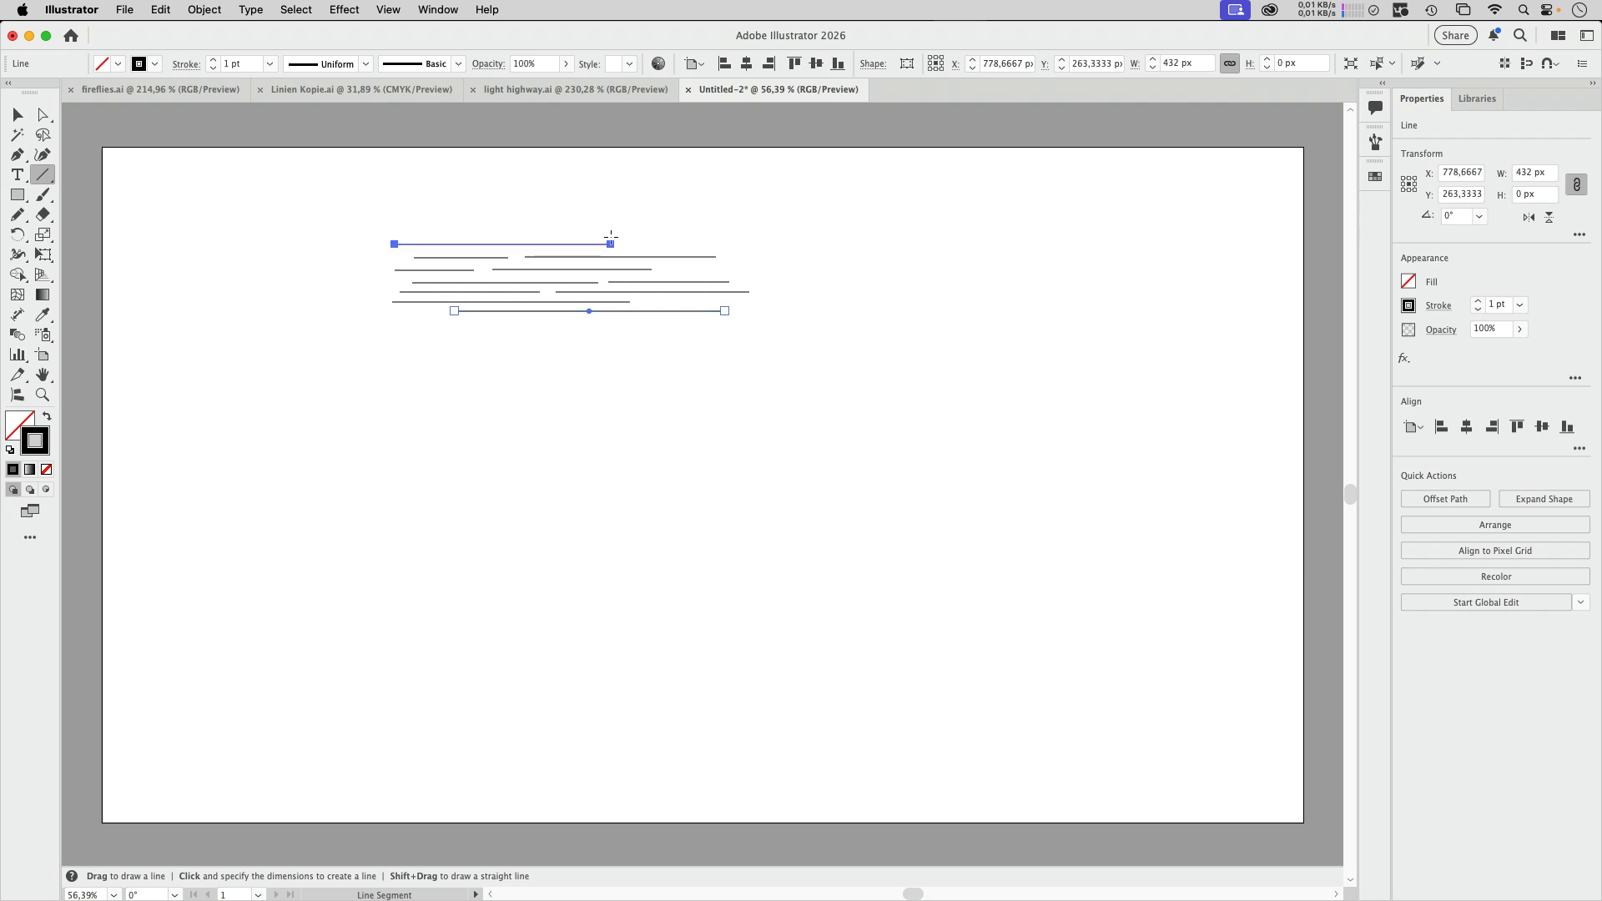
drag(391, 321, 594, 321)
drag(622, 243, 786, 243)
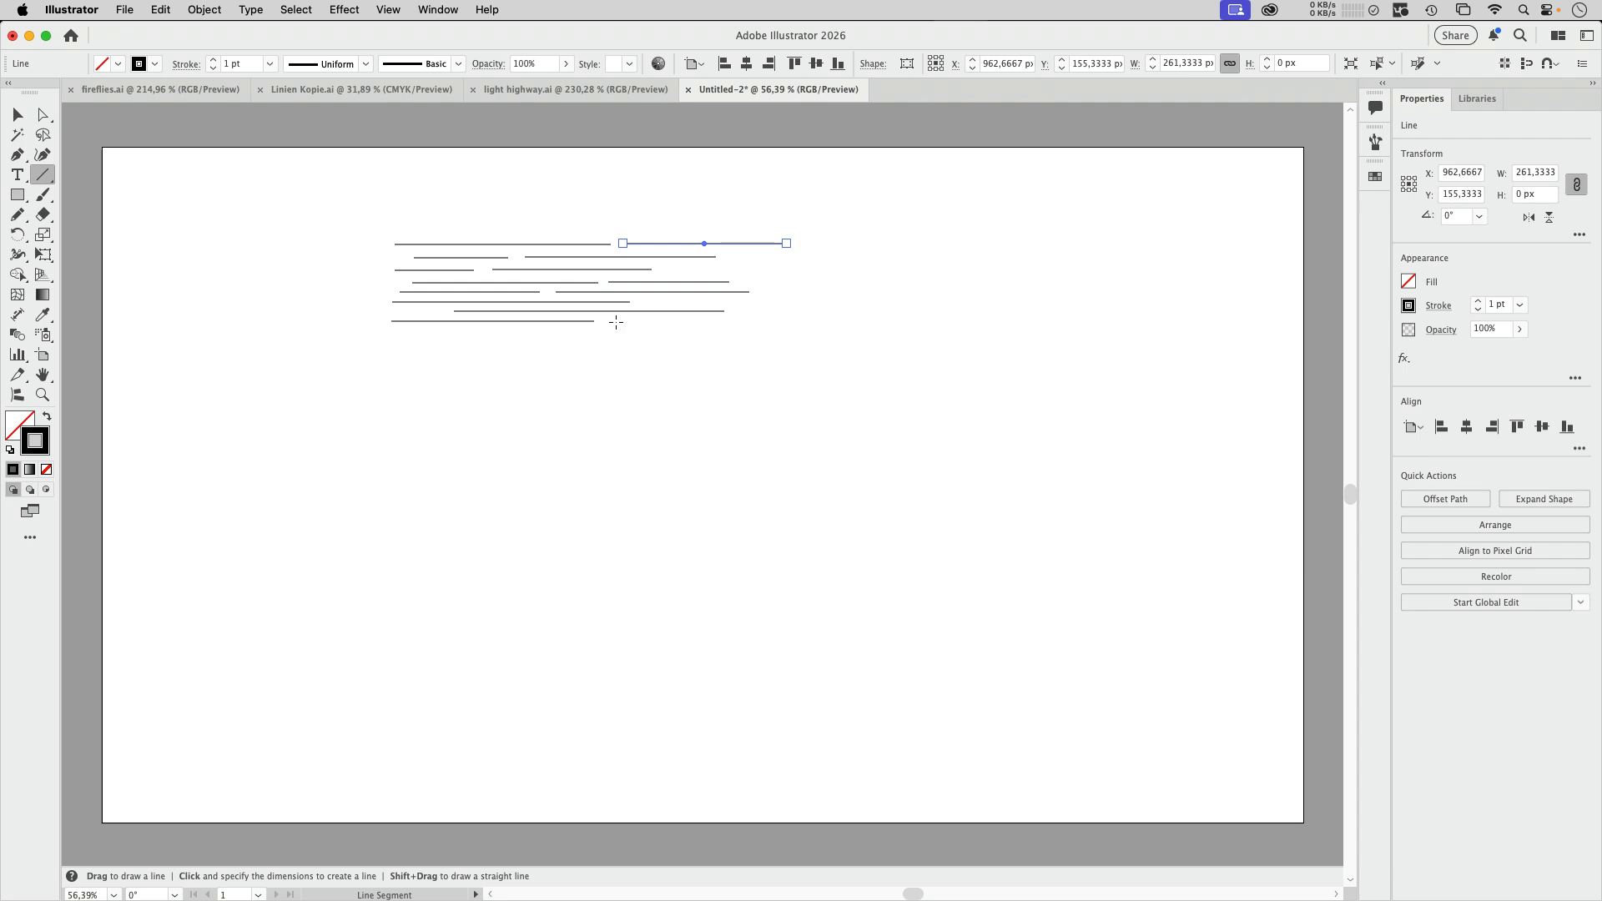
drag(616, 321, 734, 321)
drag(662, 269, 823, 268)
Make an Art Brush from all the lines with the colorization method Tints, and move the original lines below the artboard.
click(17, 116)
drag(345, 212, 901, 380)
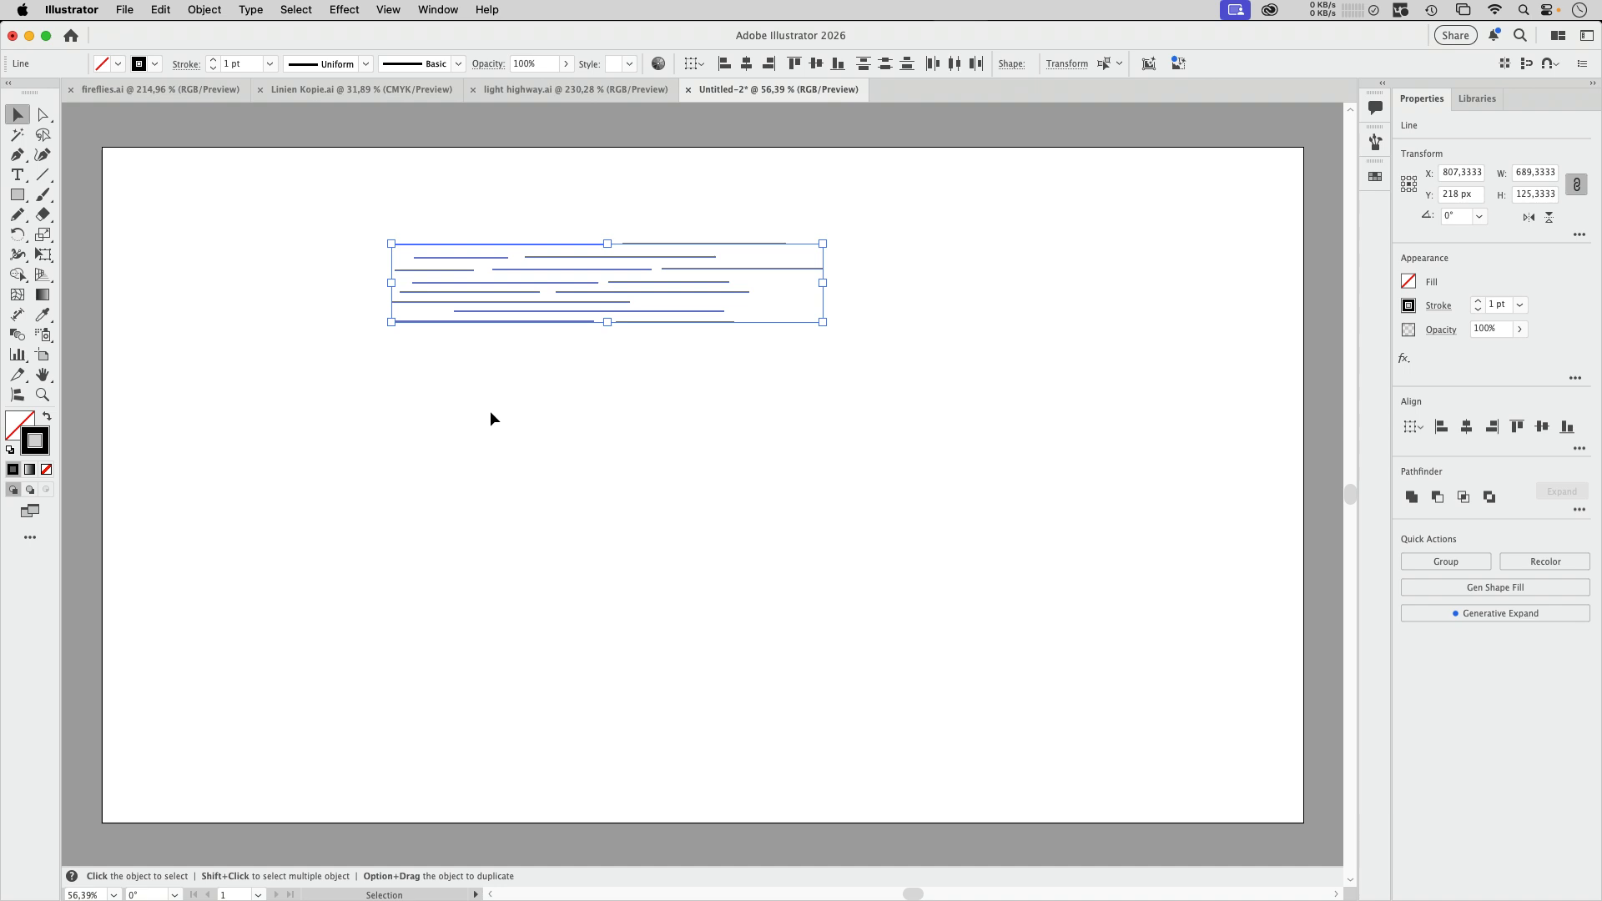
click(454, 10)
click(442, 421)
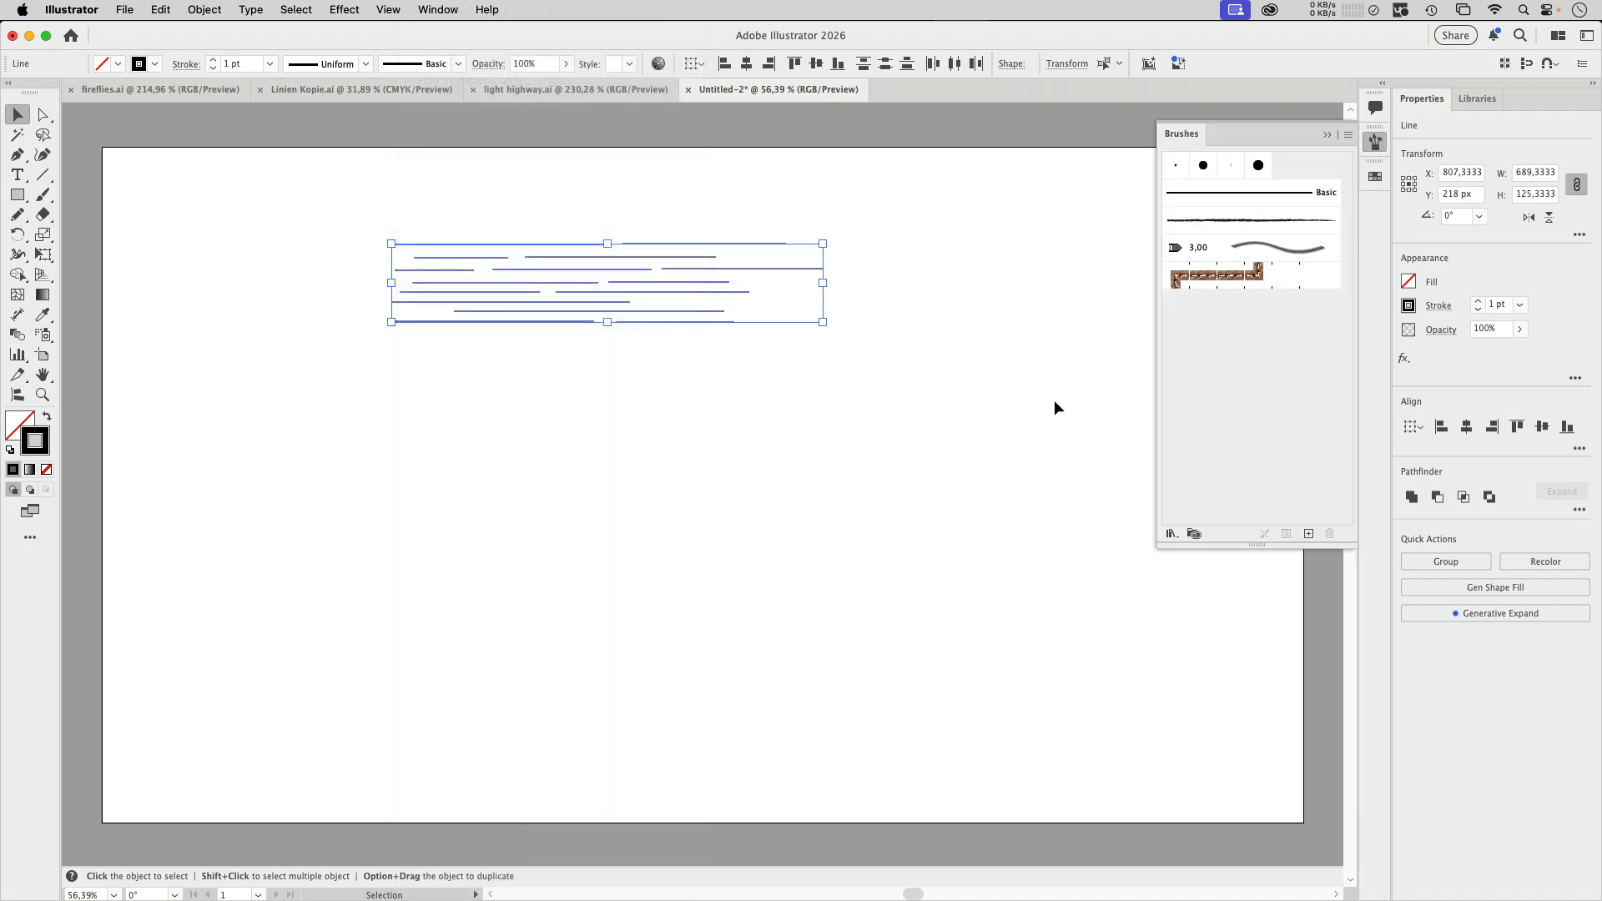
mouse_move(676, 268)
mouse_down()
mouse_move(1096, 372)
mouse_move(1276, 375)
mouse_up()
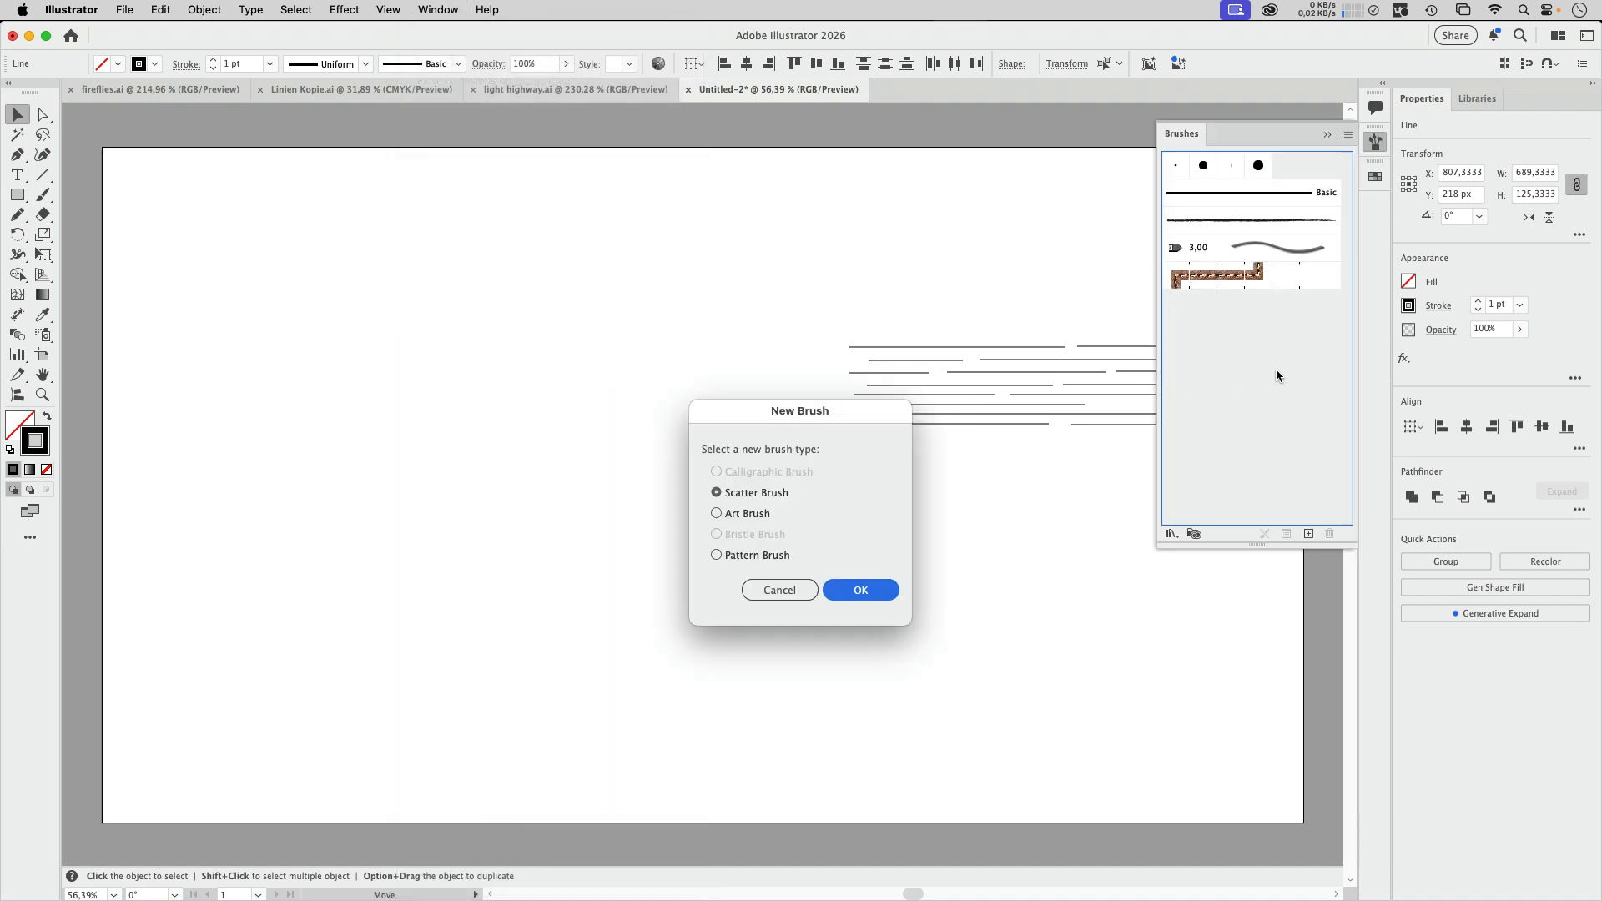
click(746, 515)
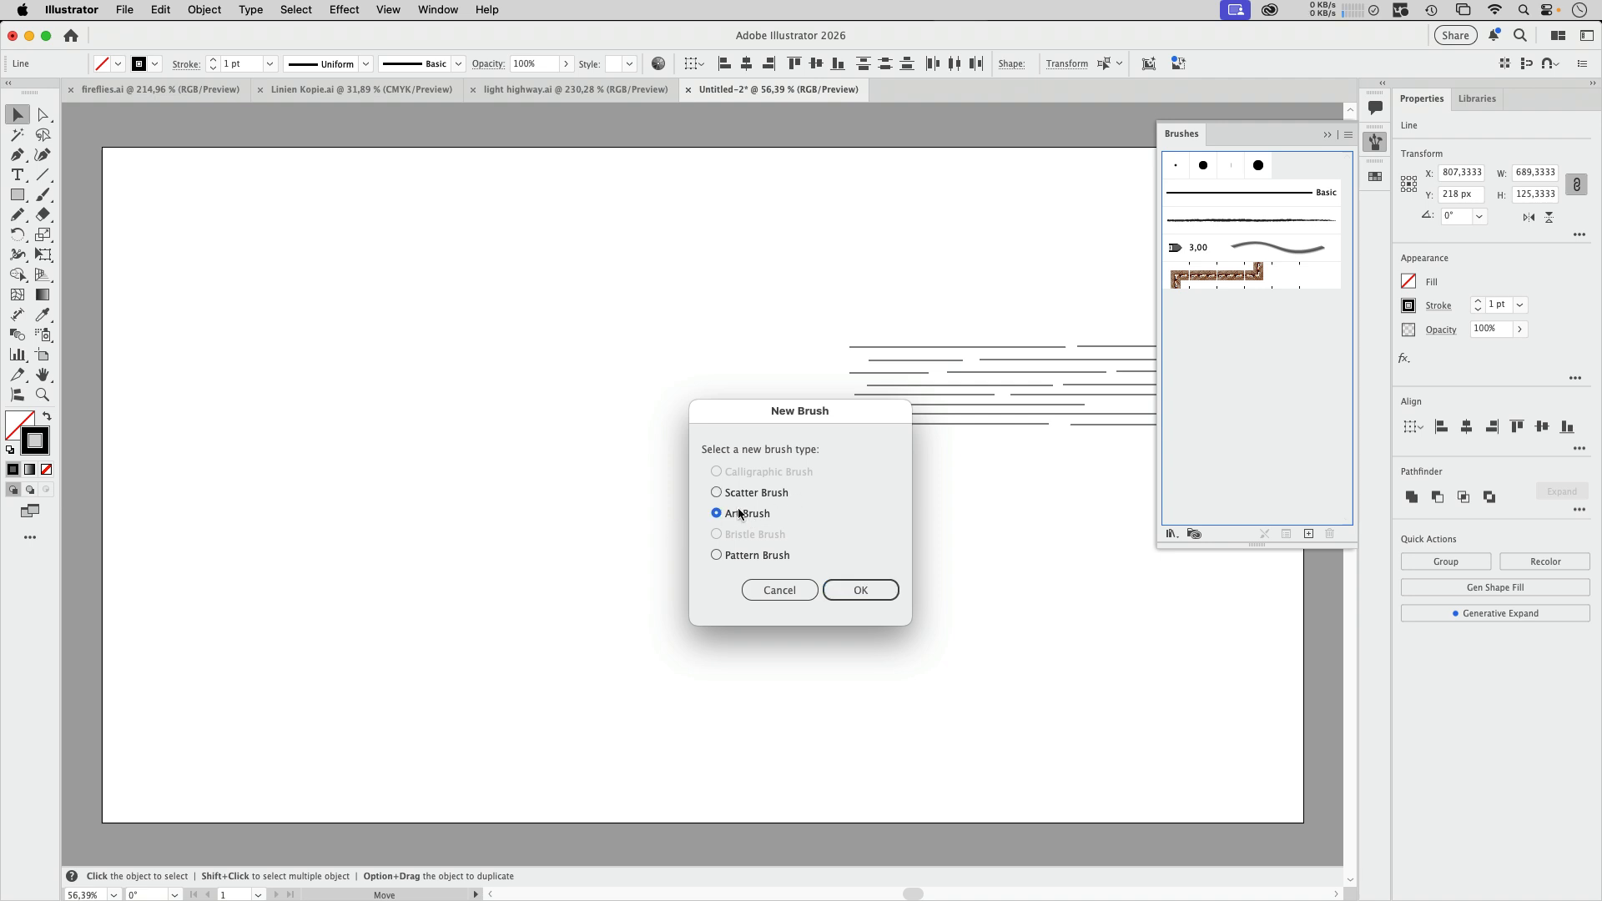
click(860, 597)
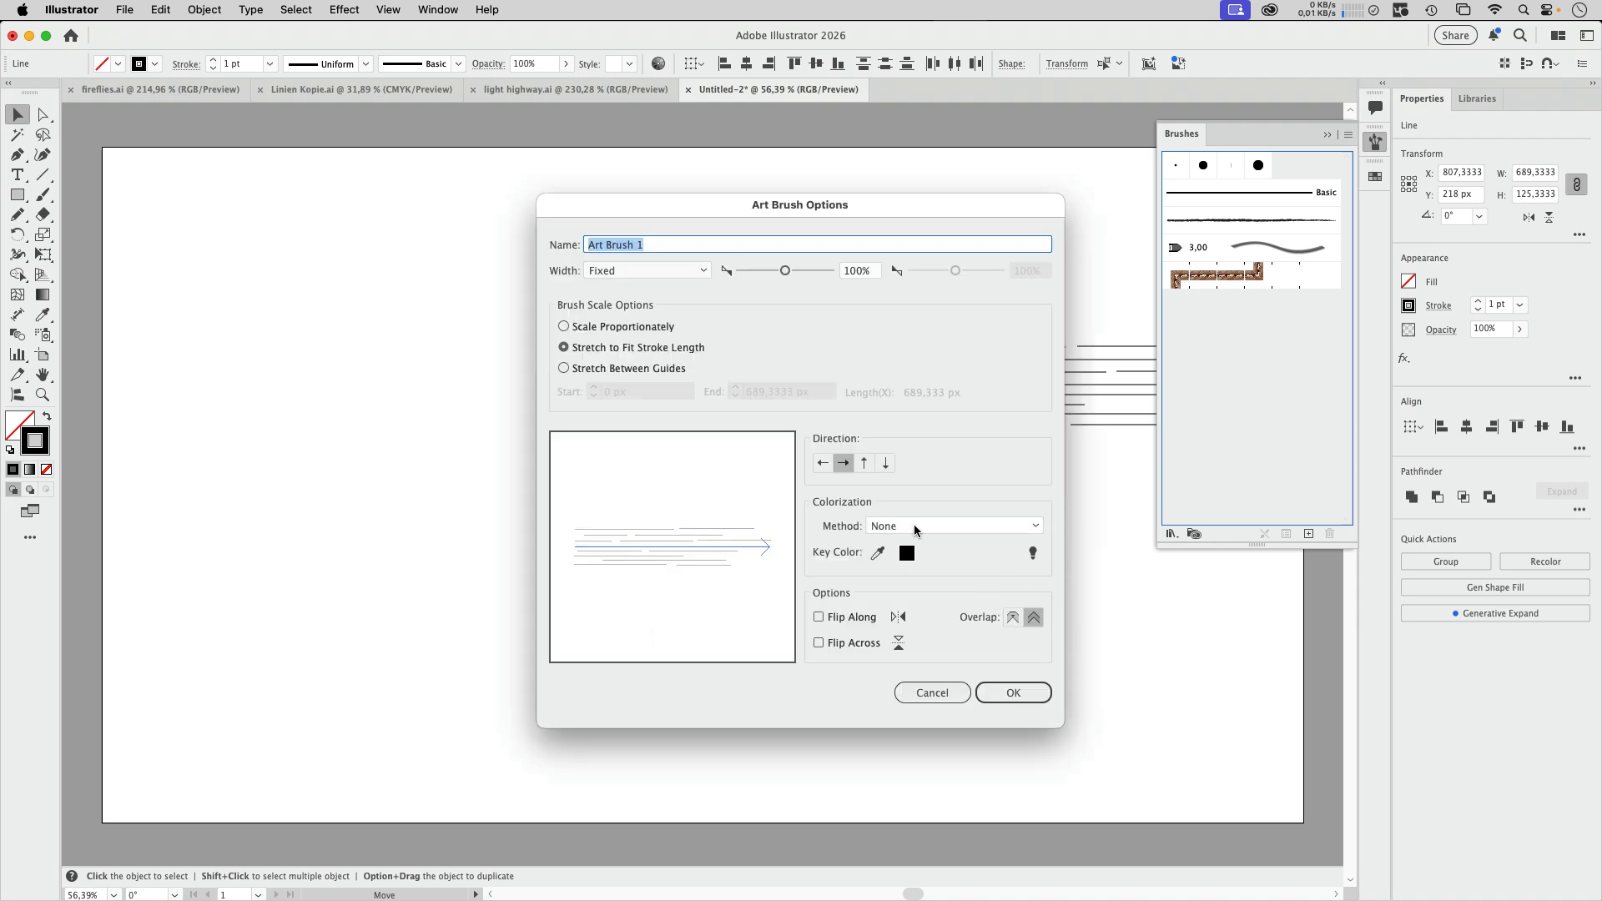
click(913, 524)
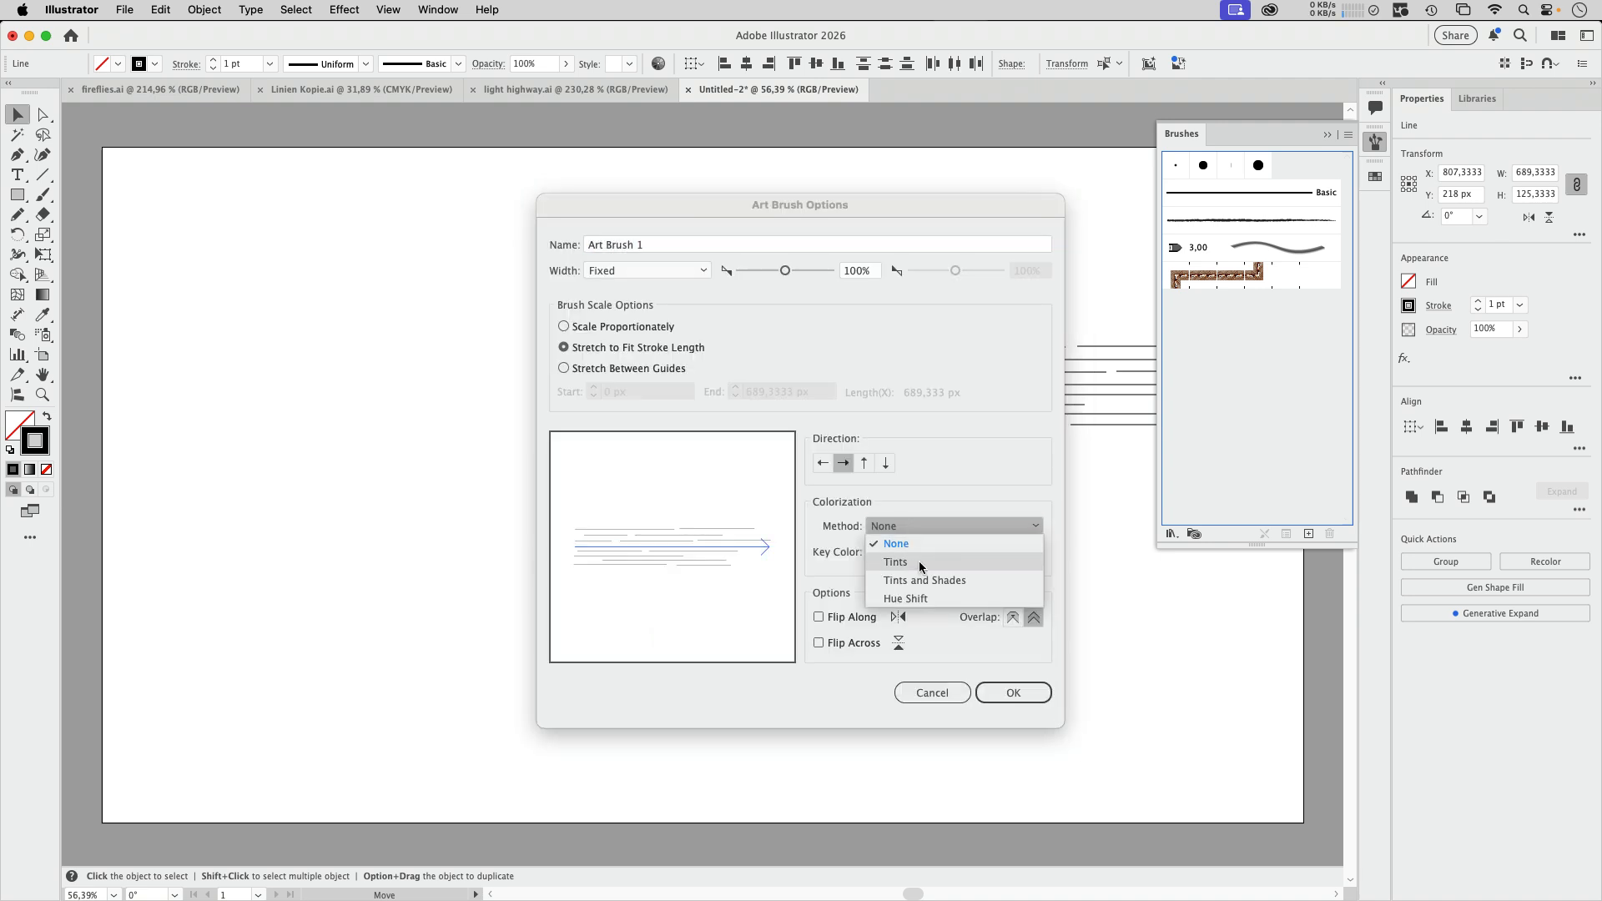
click(918, 561)
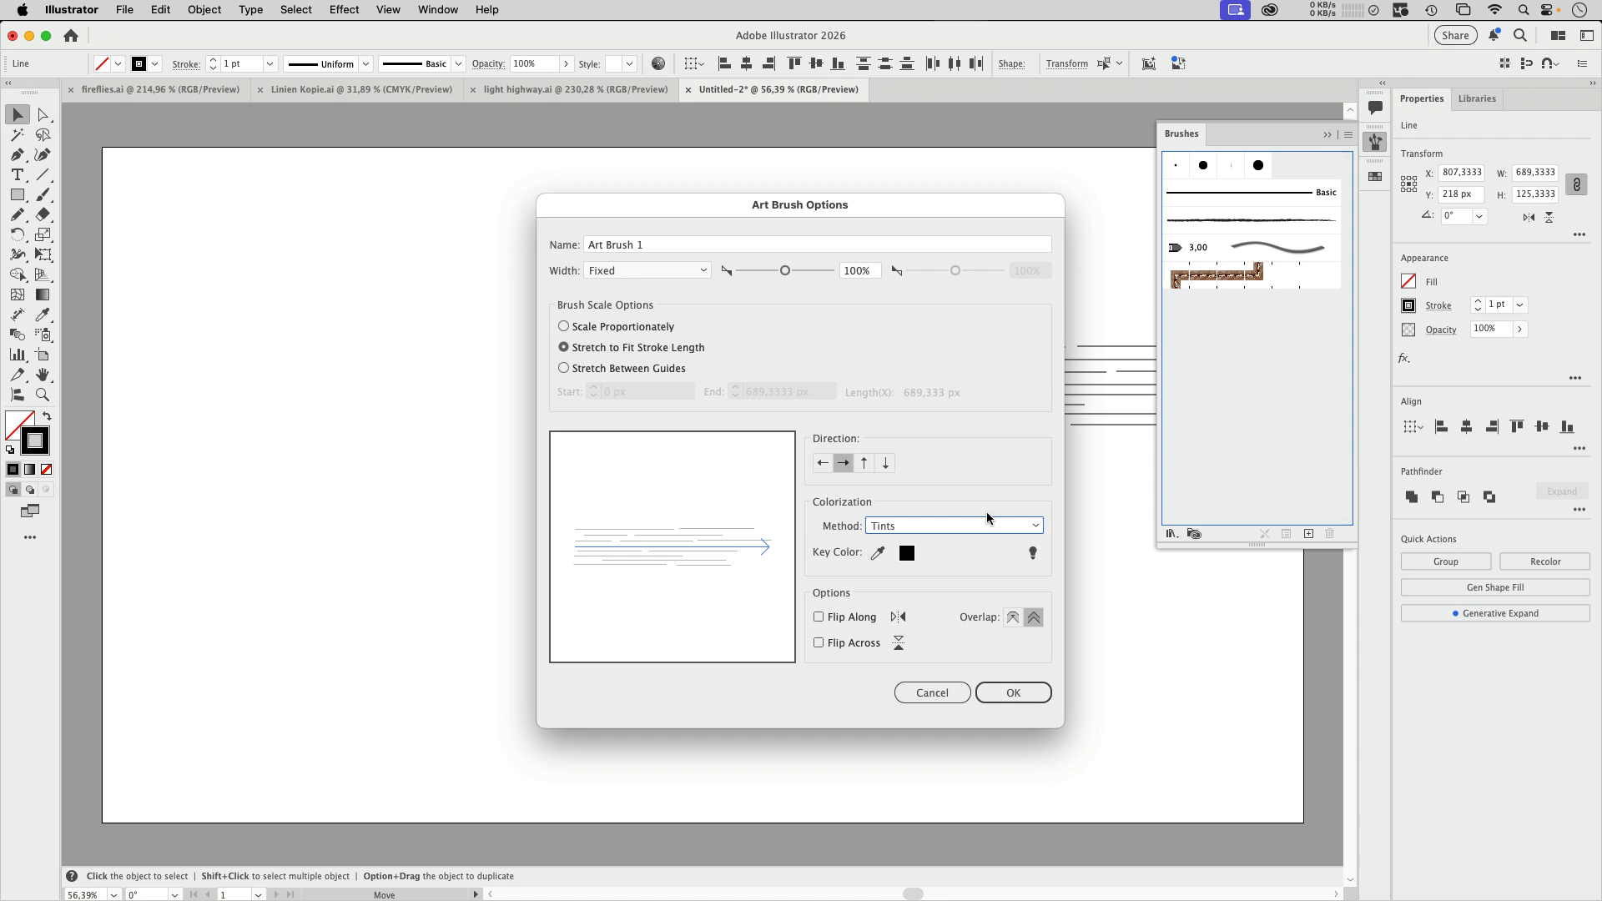
click(1013, 692)
mouse_move(656, 253)
mouse_down()
mouse_move(989, 697)
mouse_move(1013, 847)
mouse_up()
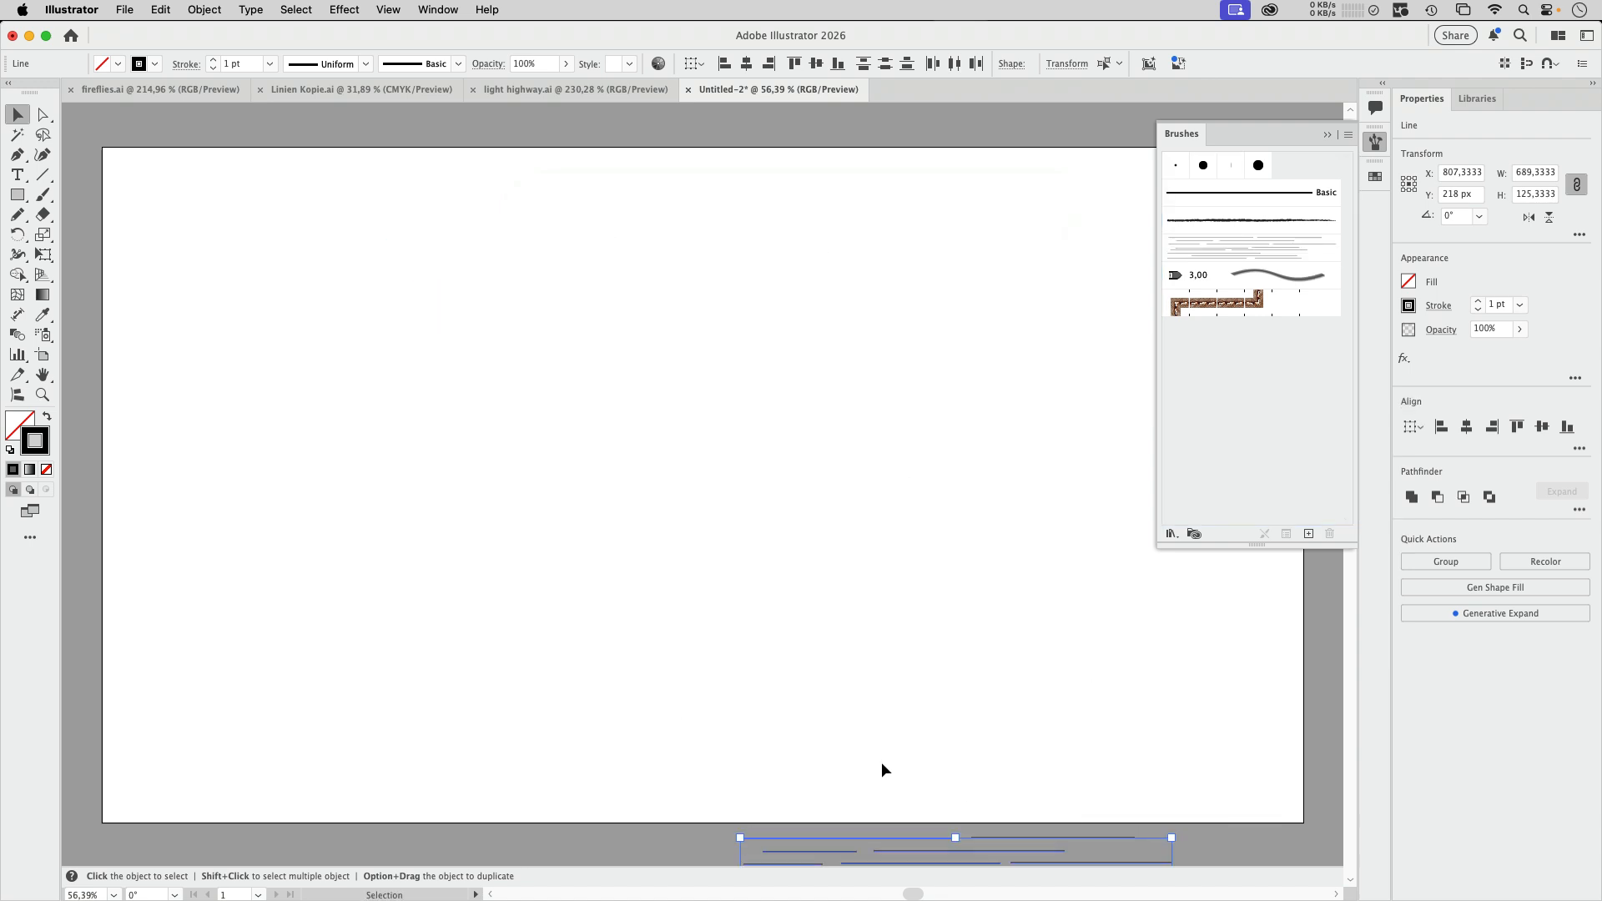
click(881, 762)
Cover the whole artboard with a black rectangle about 1949 x 1097 px without a stroke, and lock it.
click(17, 196)
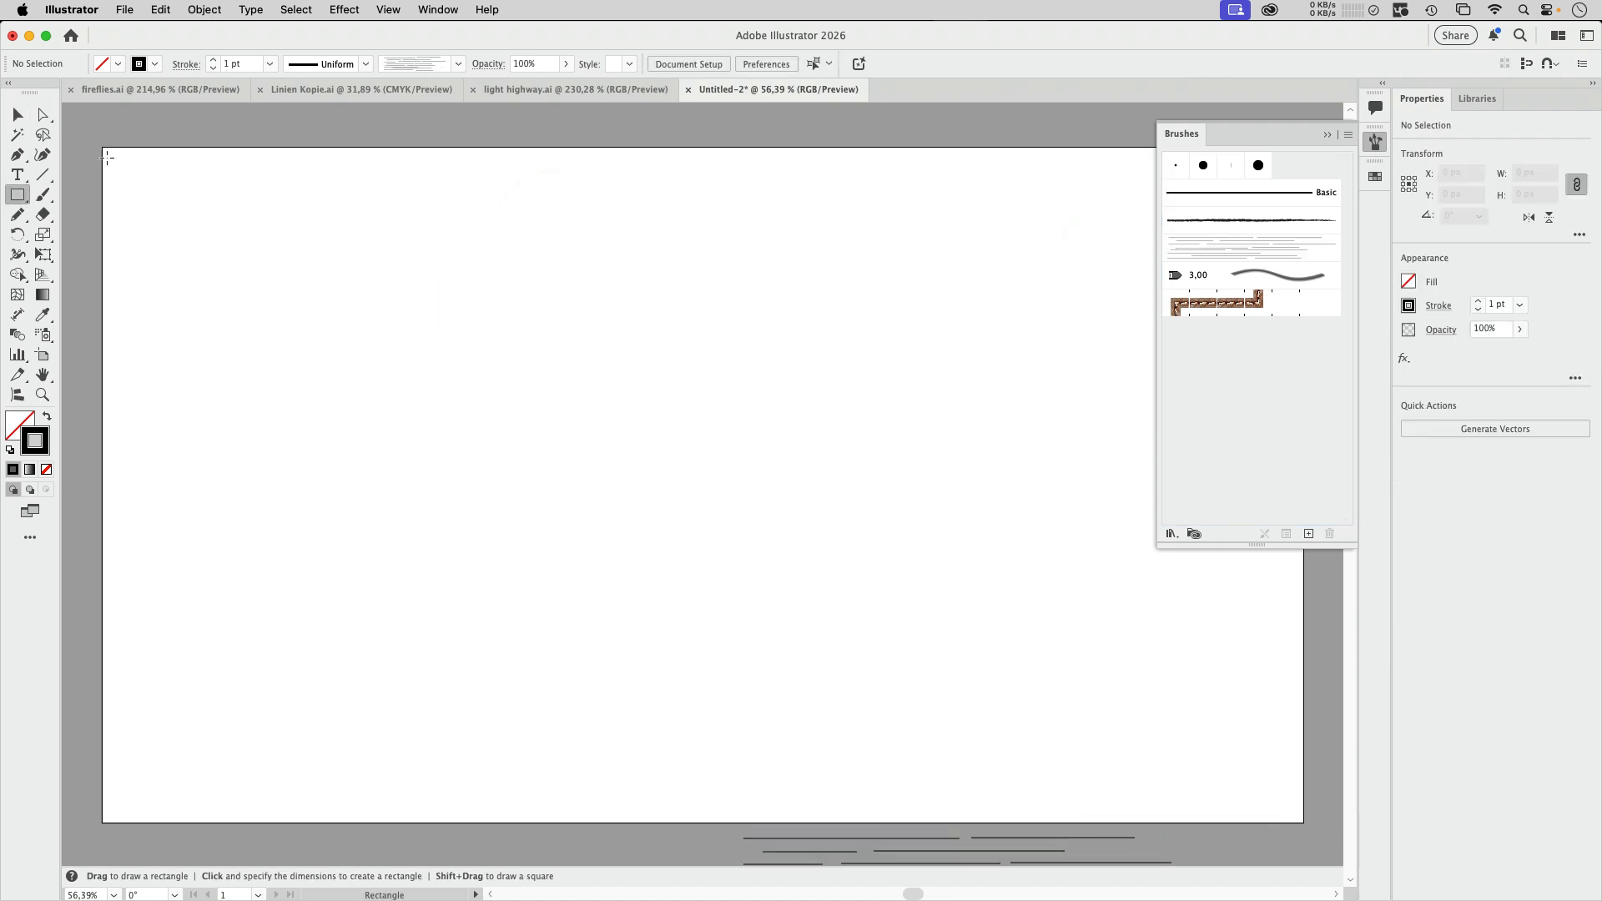
mouse_move(91, 142)
mouse_down()
mouse_move(996, 703)
mouse_move(1310, 826)
mouse_up()
click(46, 416)
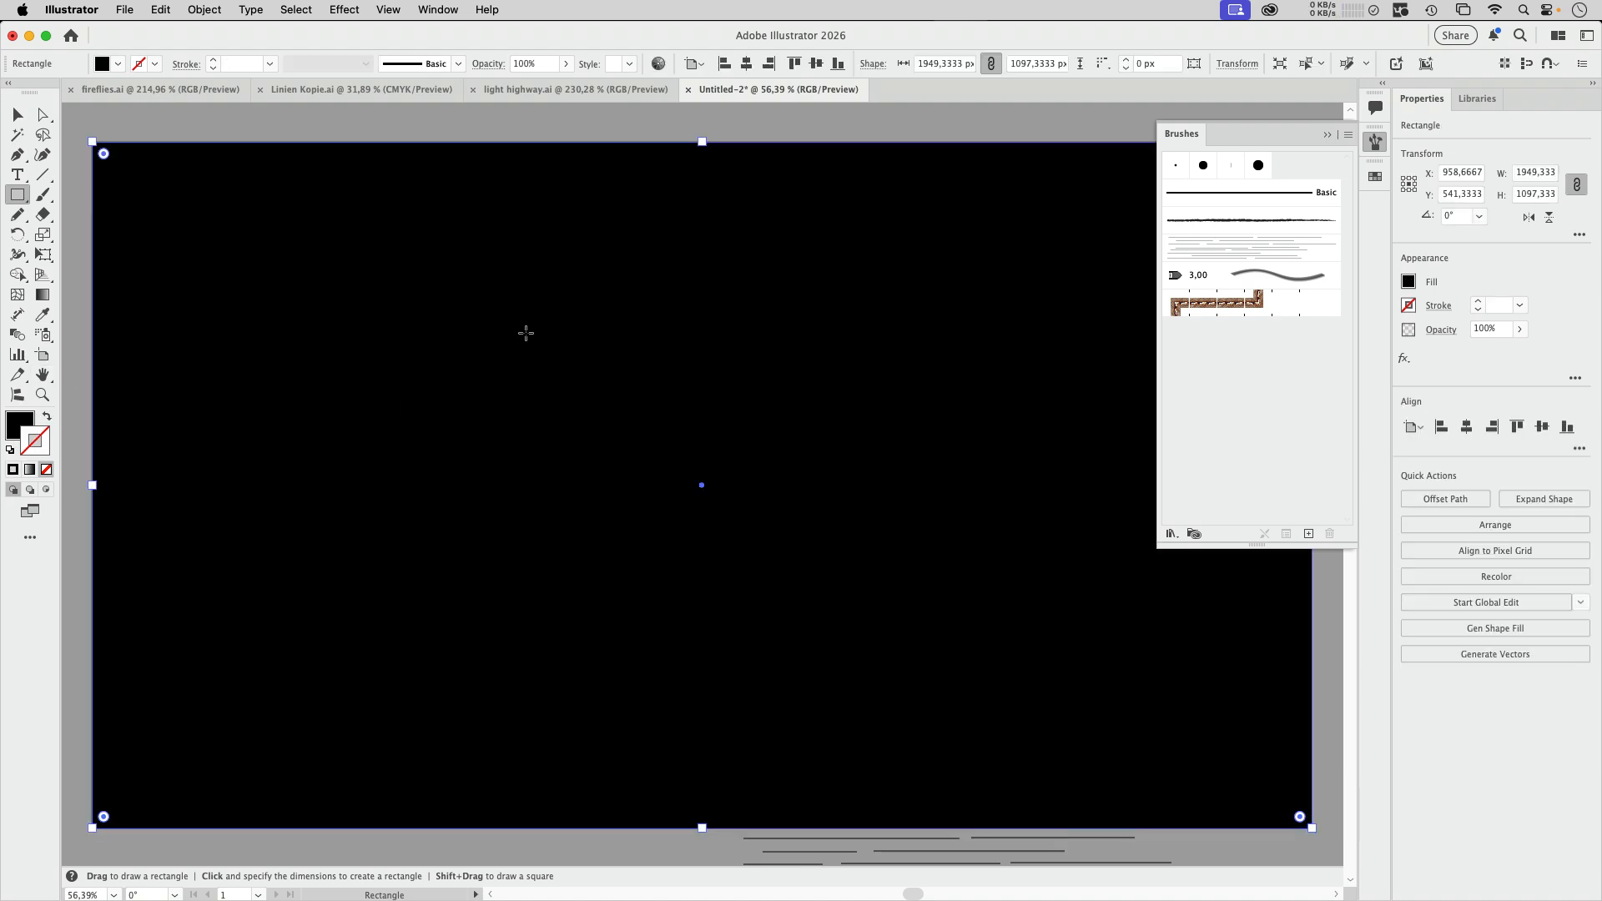
click(16, 119)
click(203, 9)
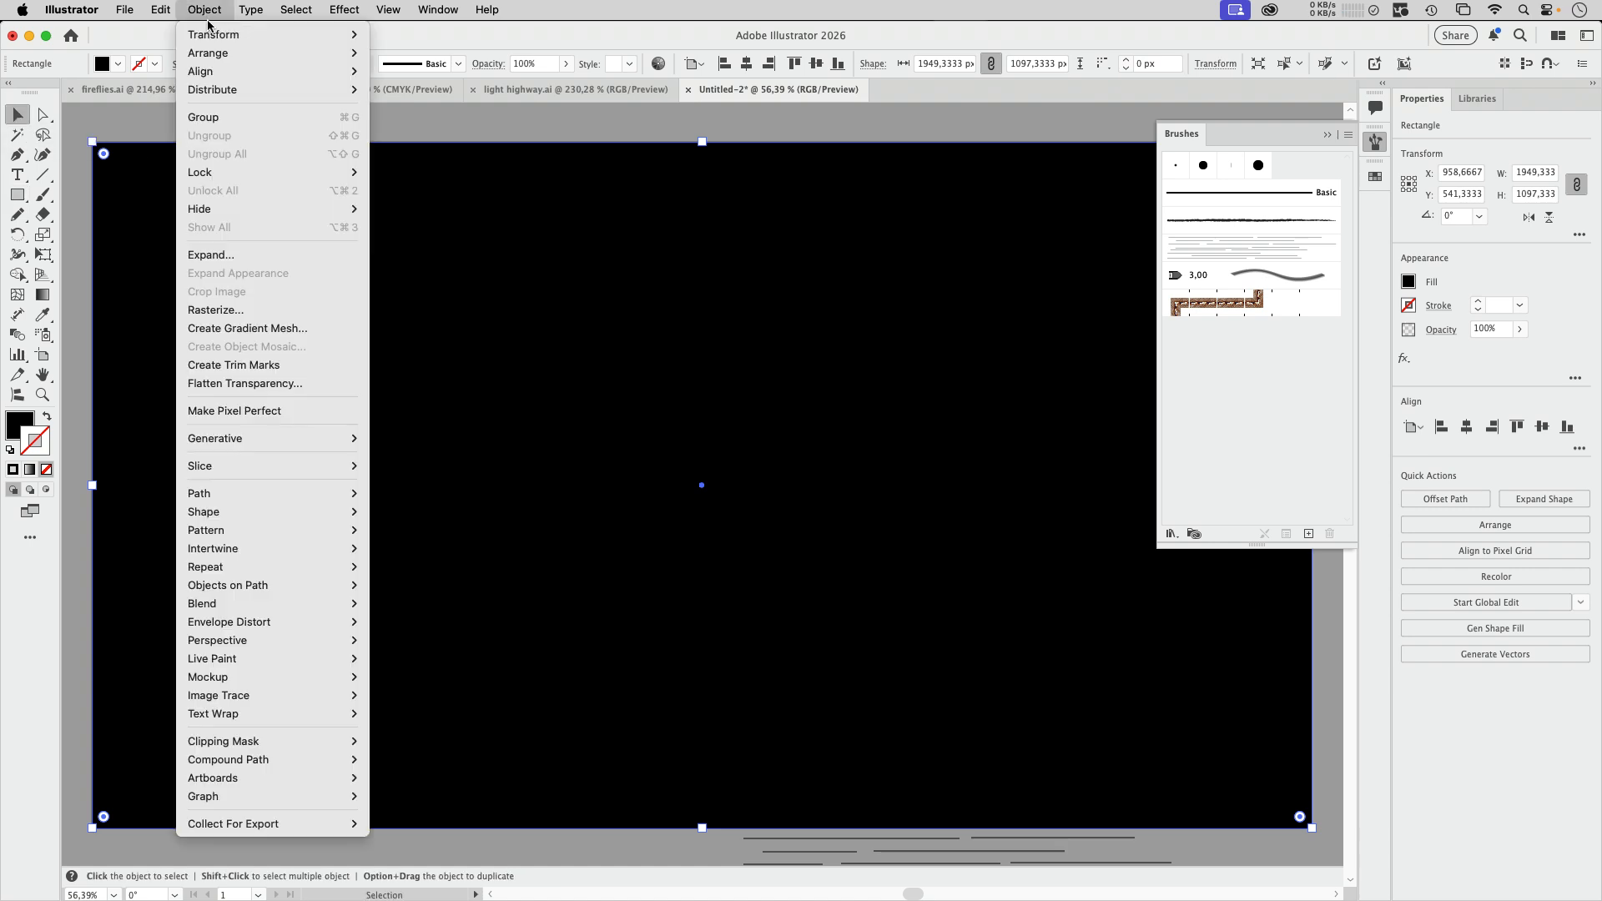
mouse_move(251, 172)
click(399, 172)
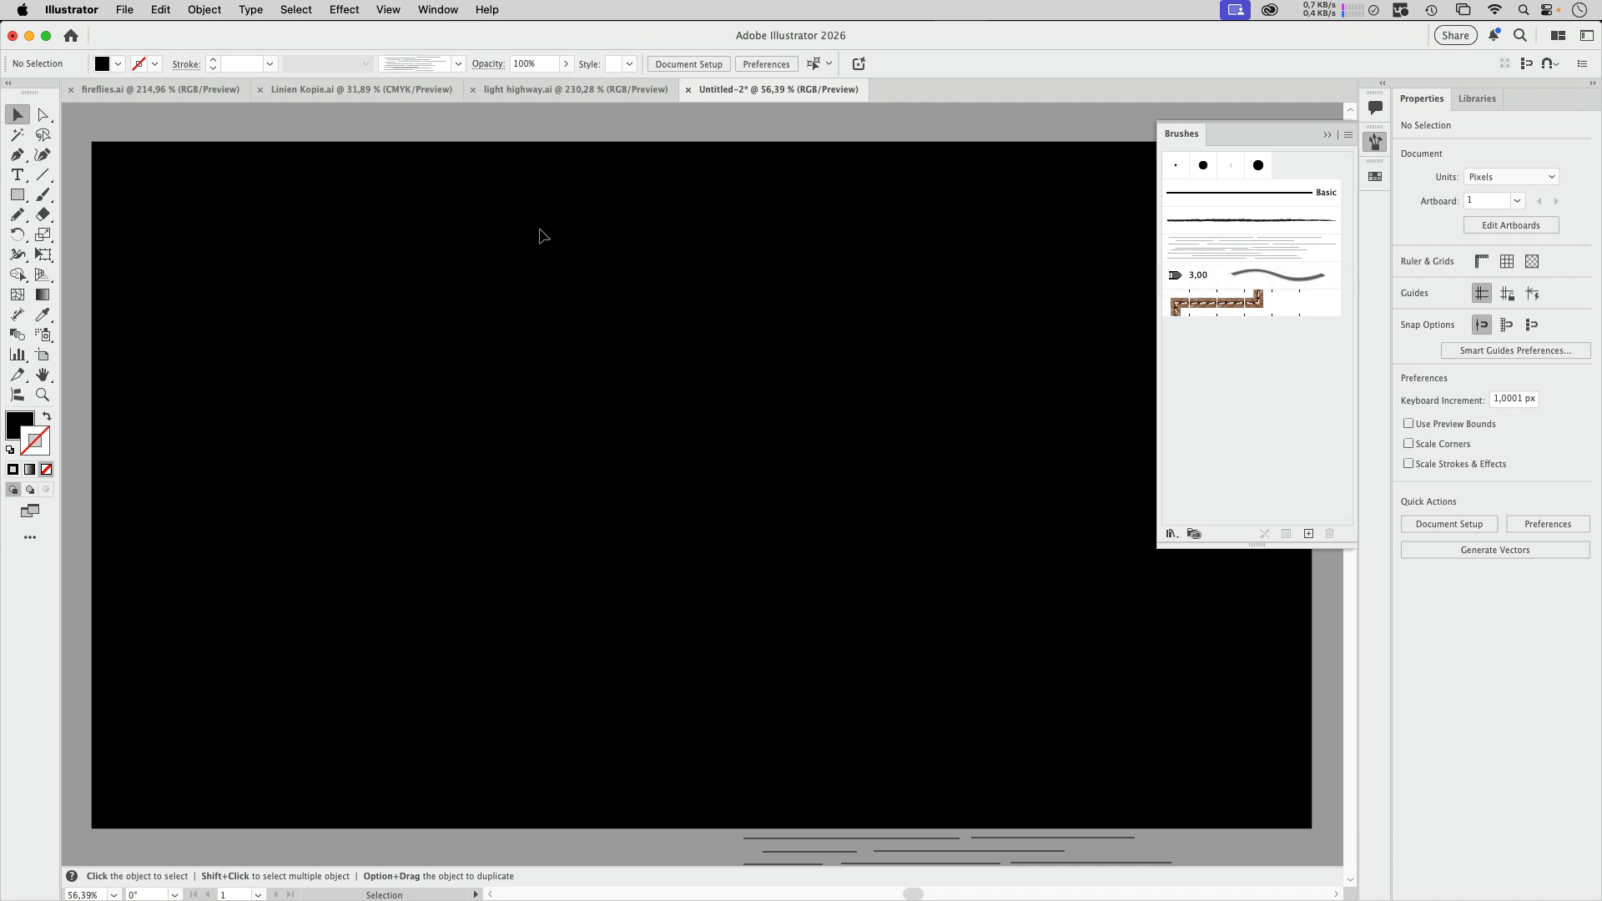
Draw a wavy Pencil path about 833 px wide across the upper left of the black rectangle, and give it a red 1 pt stroke.
click(16, 215)
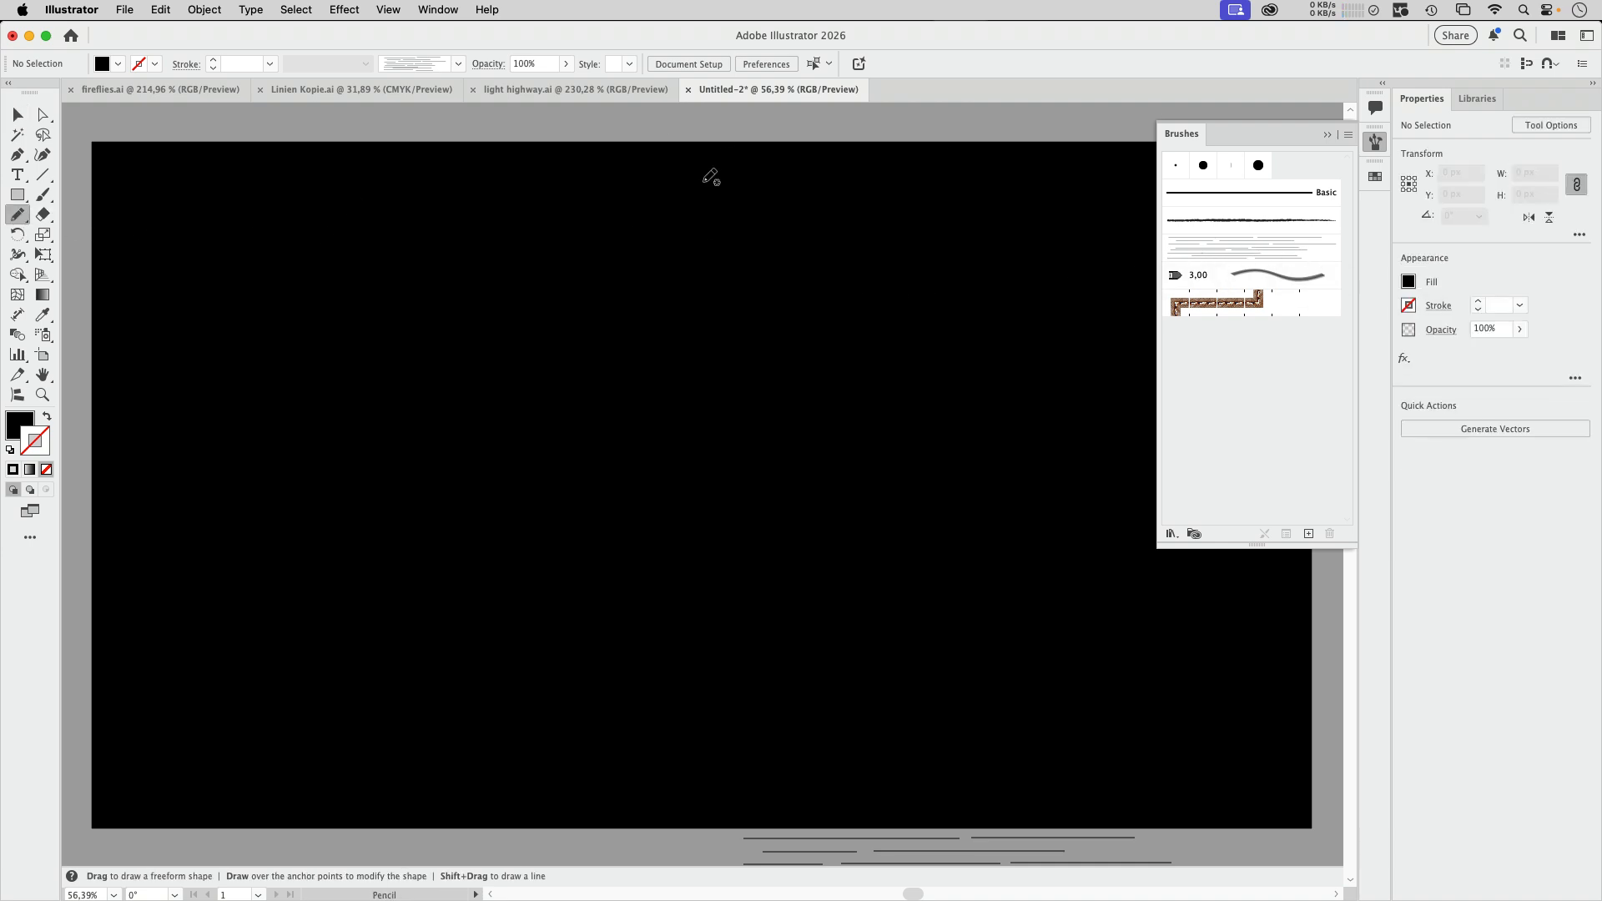
mouse_move(707, 180)
mouse_down()
mouse_move(383, 238)
mouse_move(184, 212)
mouse_up()
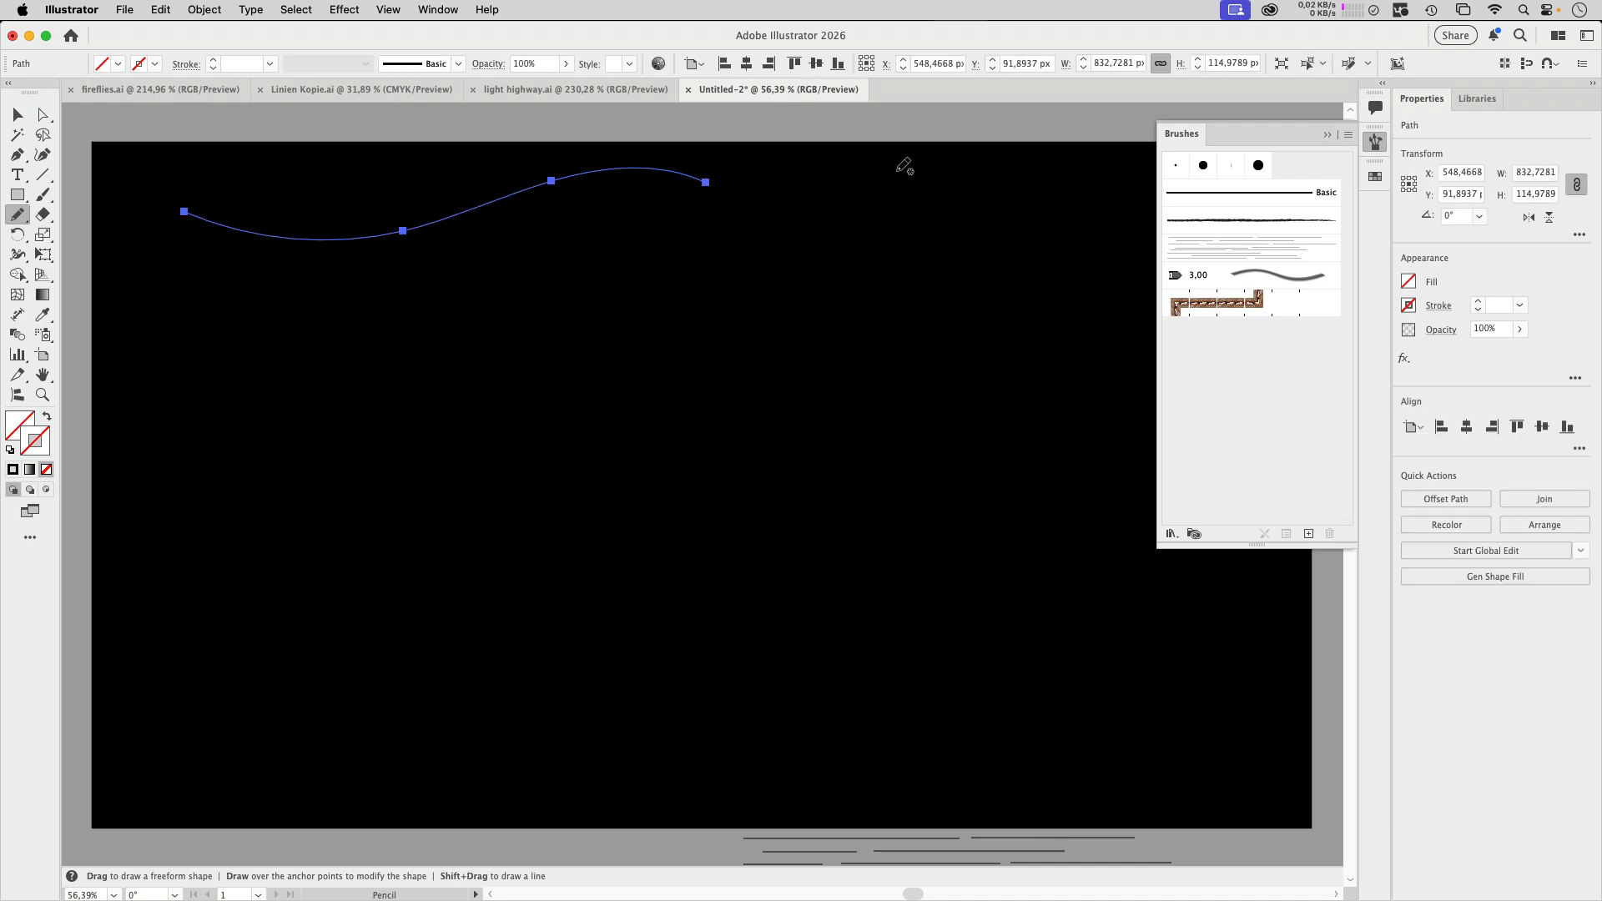
click(1438, 305)
click(1494, 282)
click(1409, 307)
click(1330, 382)
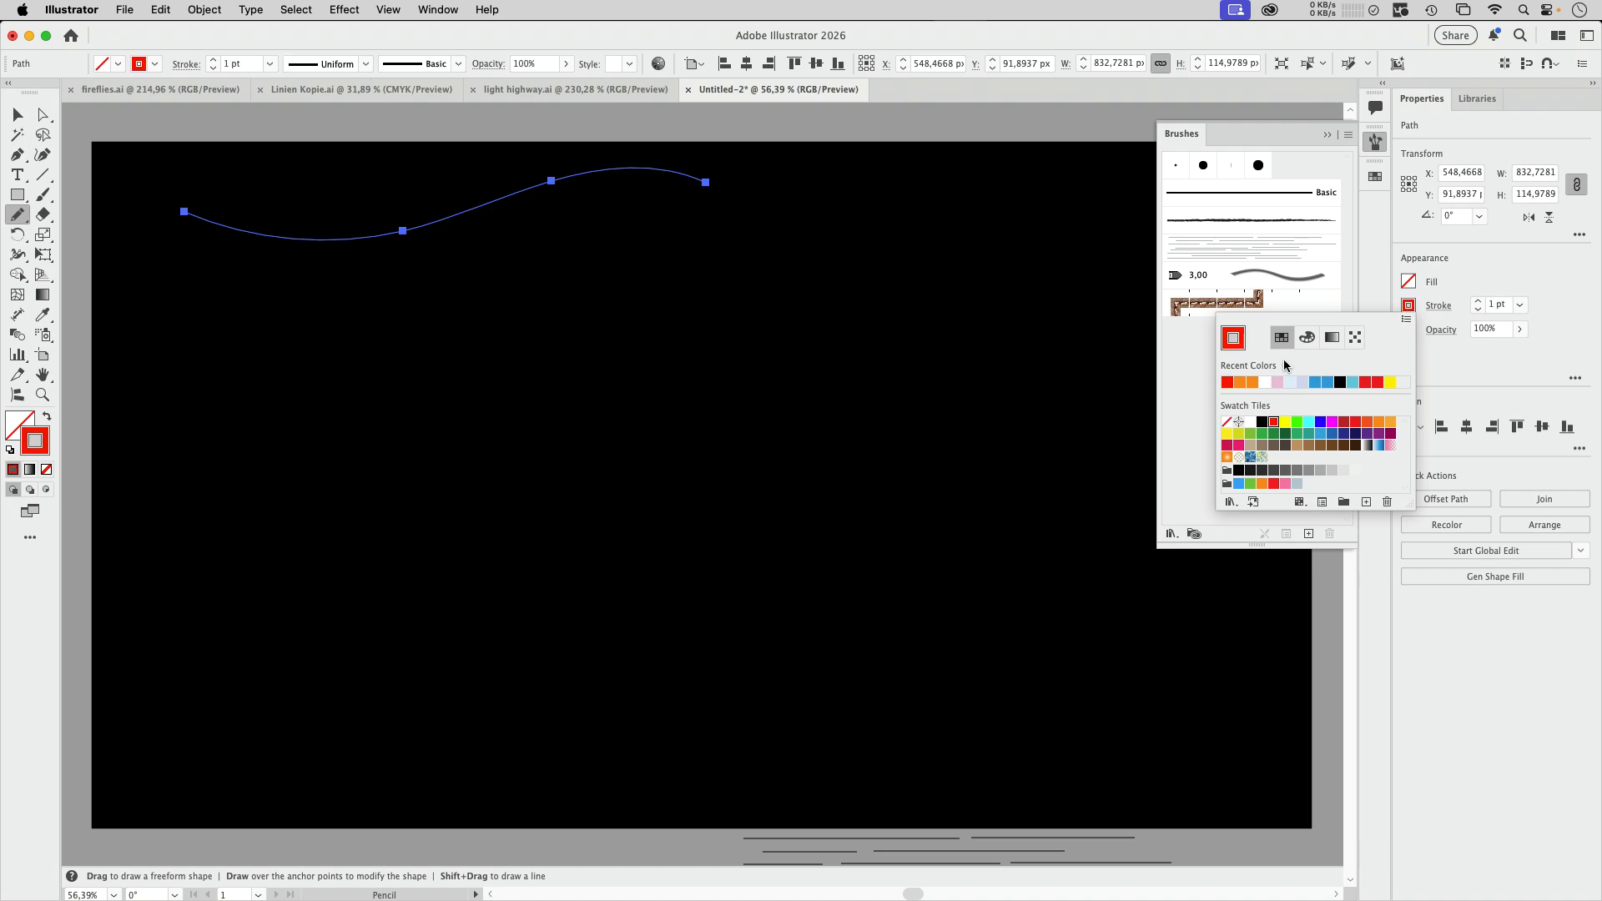
Apply Art Brush 1 to the wavy path, and use the Width tool to narrow its right end and widen its left end.
click(1243, 251)
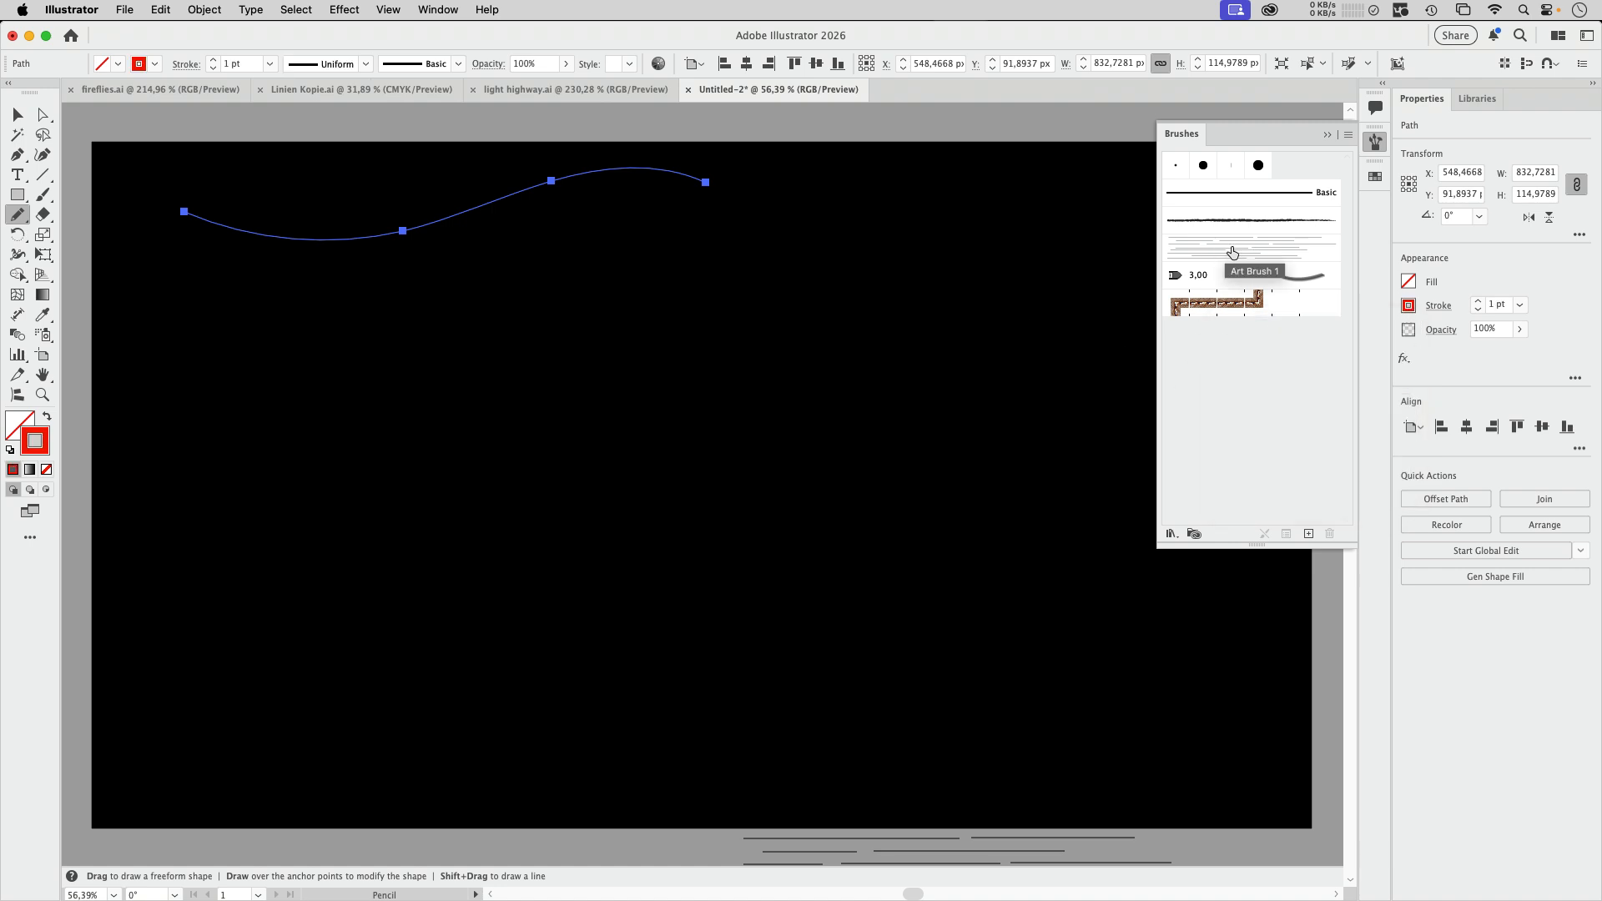
click(1229, 252)
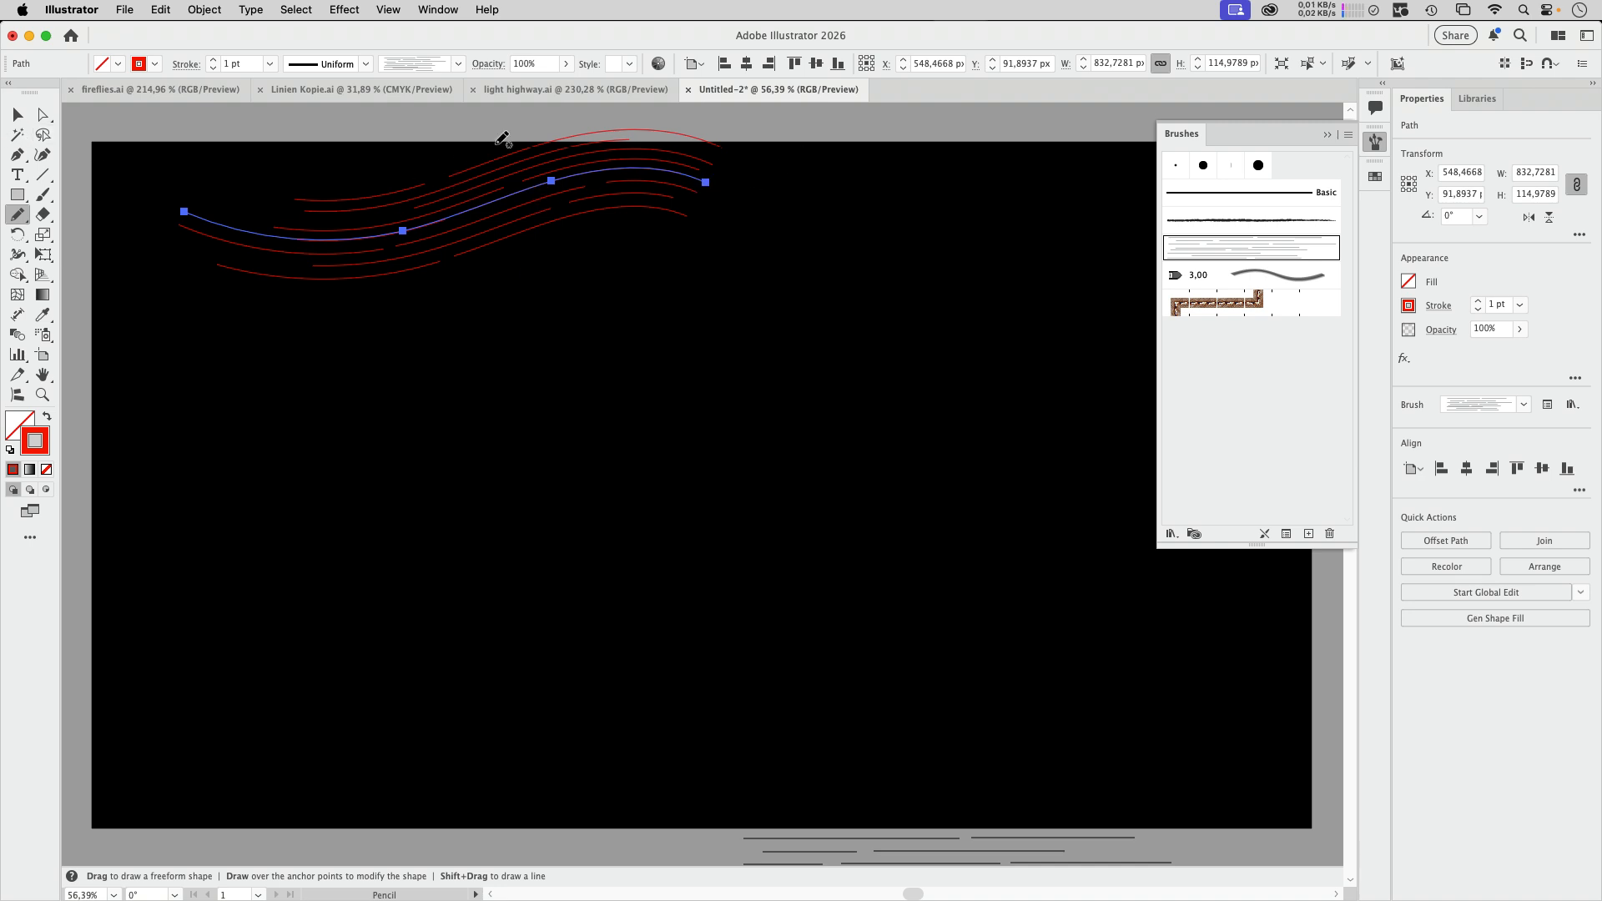
click(18, 254)
drag(705, 187, 714, 171)
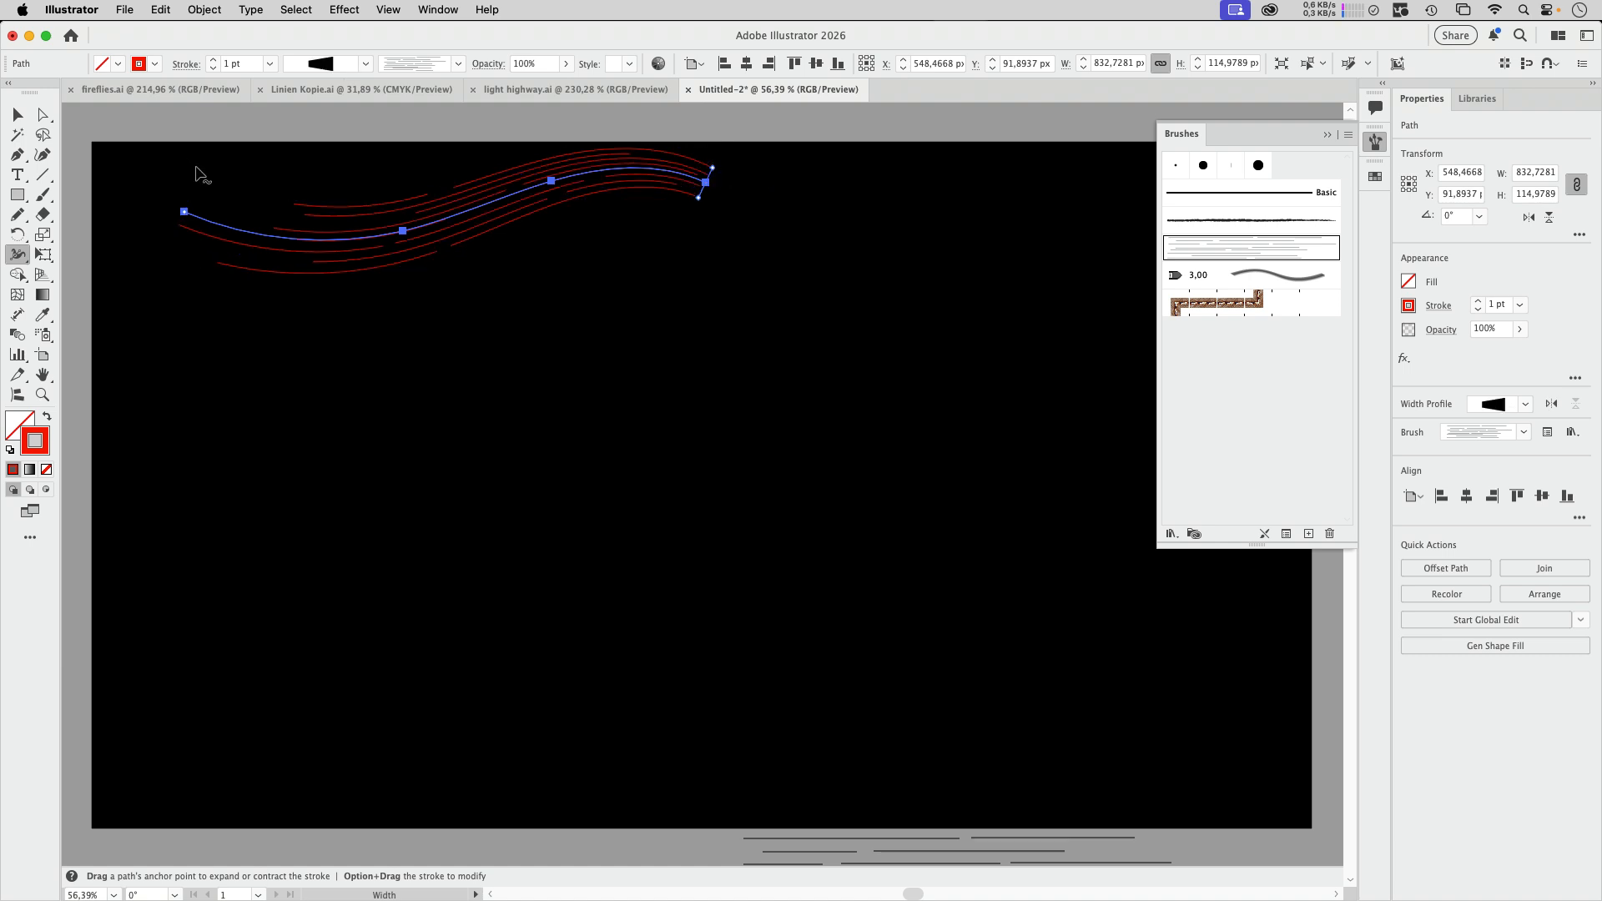
drag(200, 180, 217, 161)
Display the Appearance panel, check the New Art Has Basic Appearance option, and place the panel over the artboard's lower right corner.
key(n)
click(438, 10)
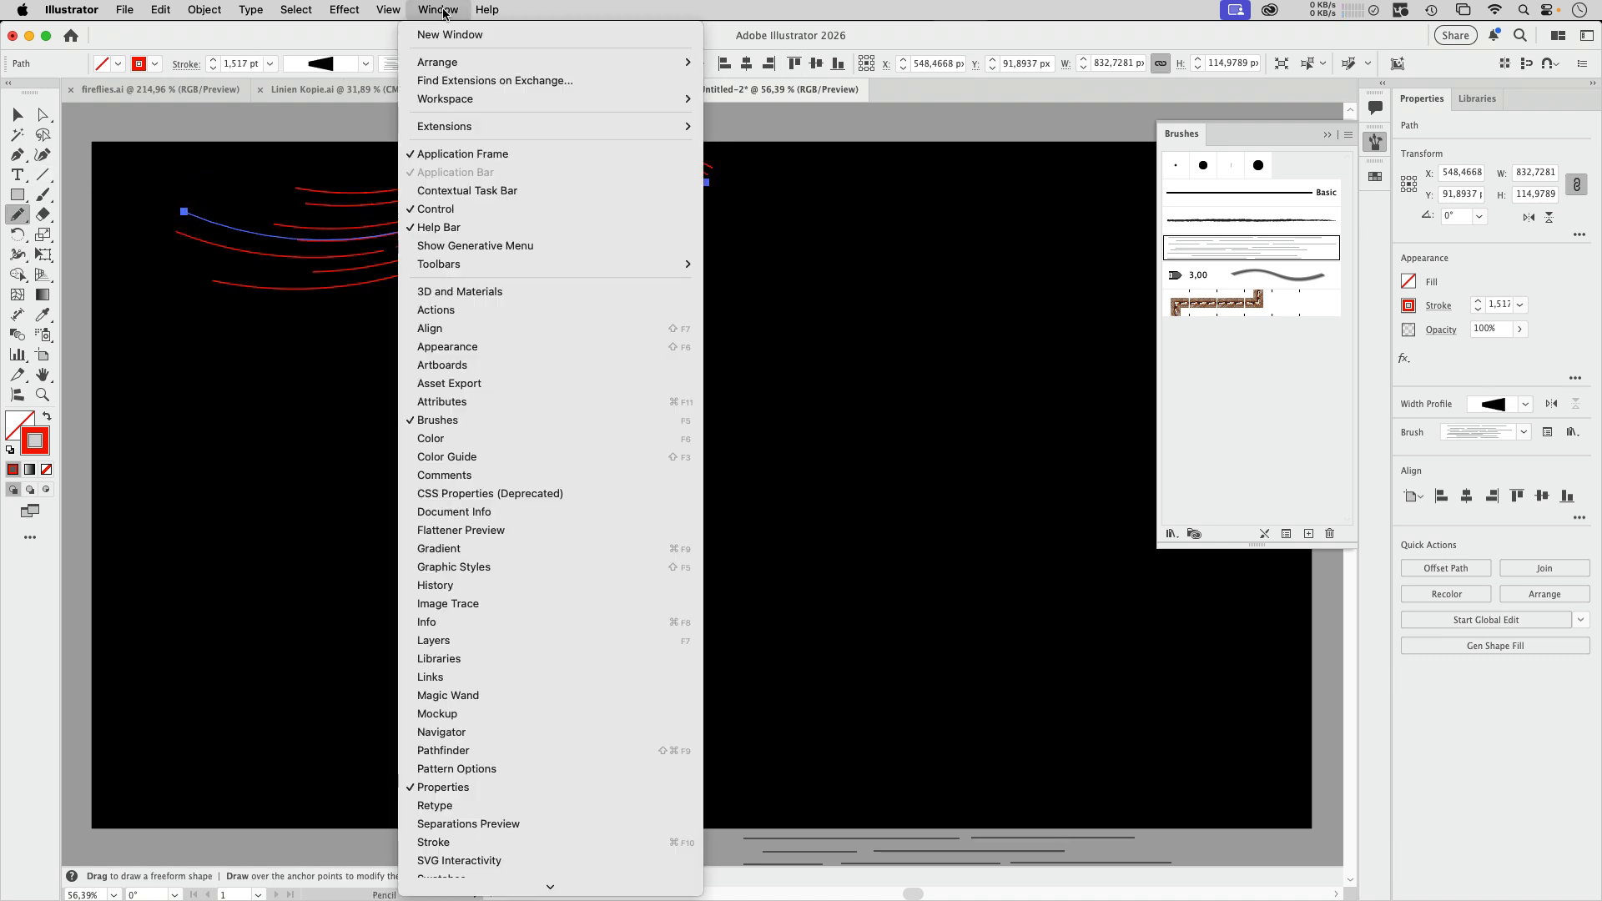
click(490, 345)
drag(1235, 132, 908, 219)
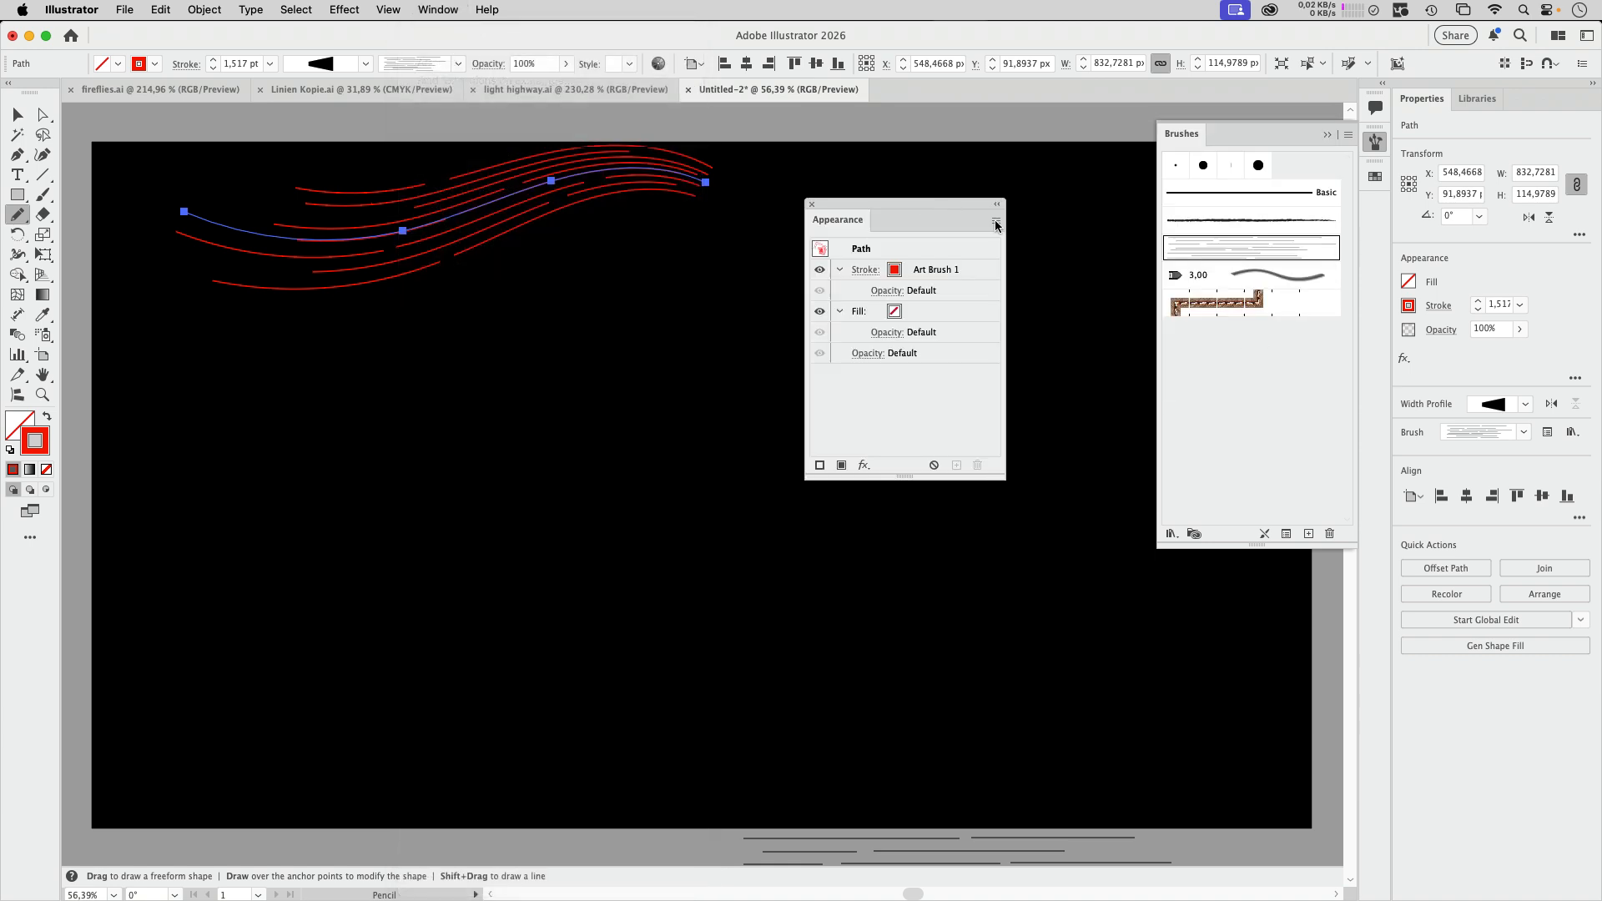
click(995, 221)
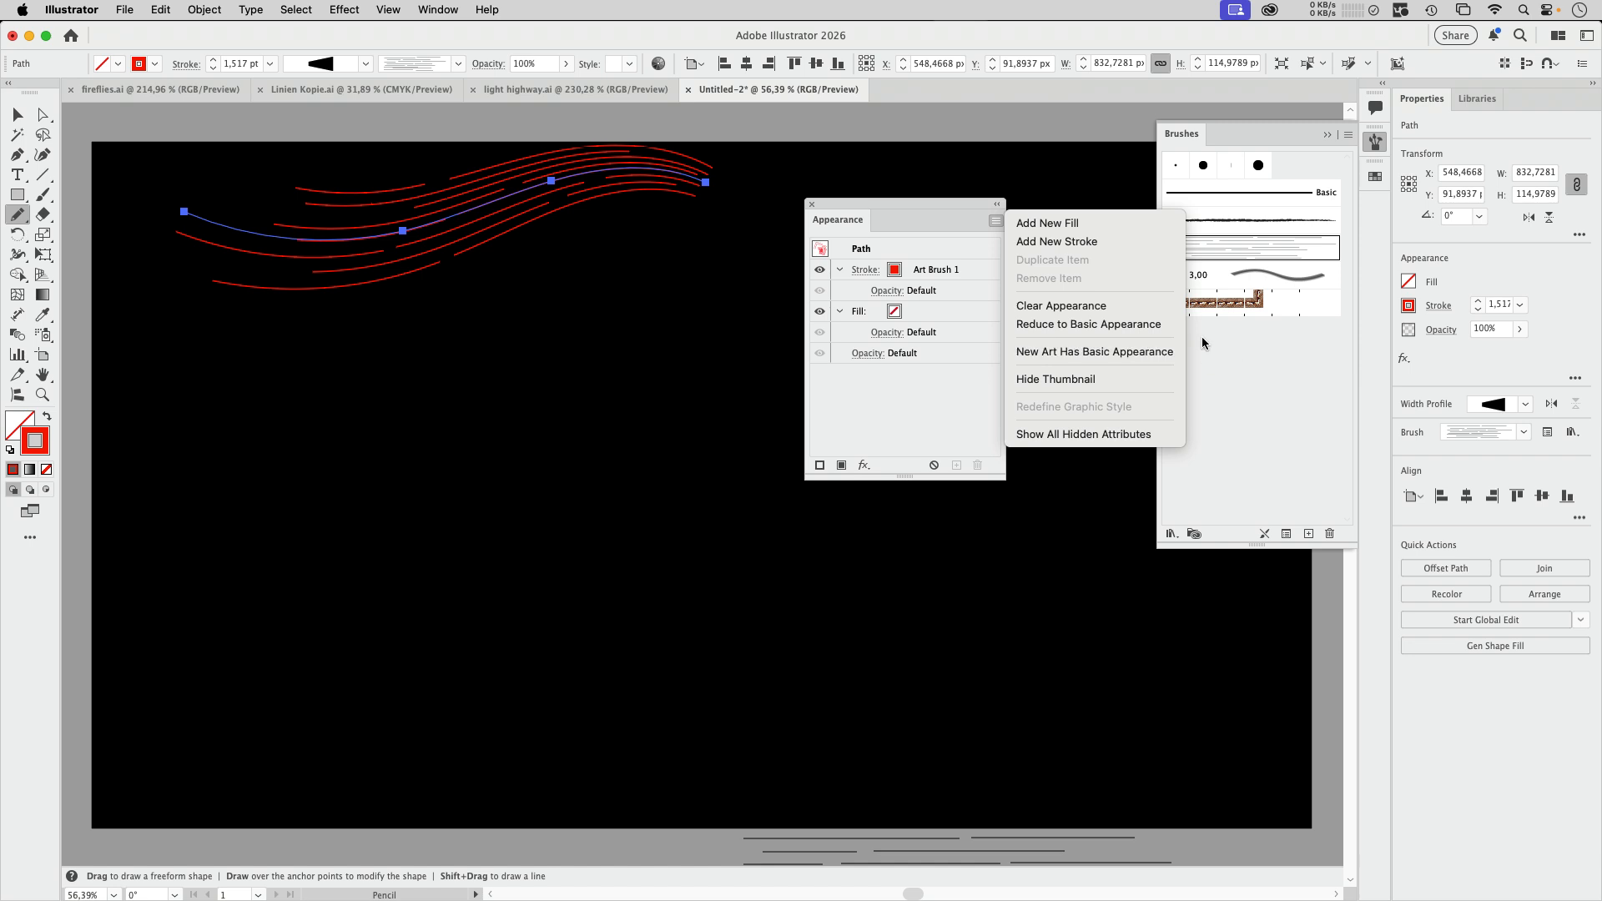
click(925, 207)
drag(924, 207, 1327, 581)
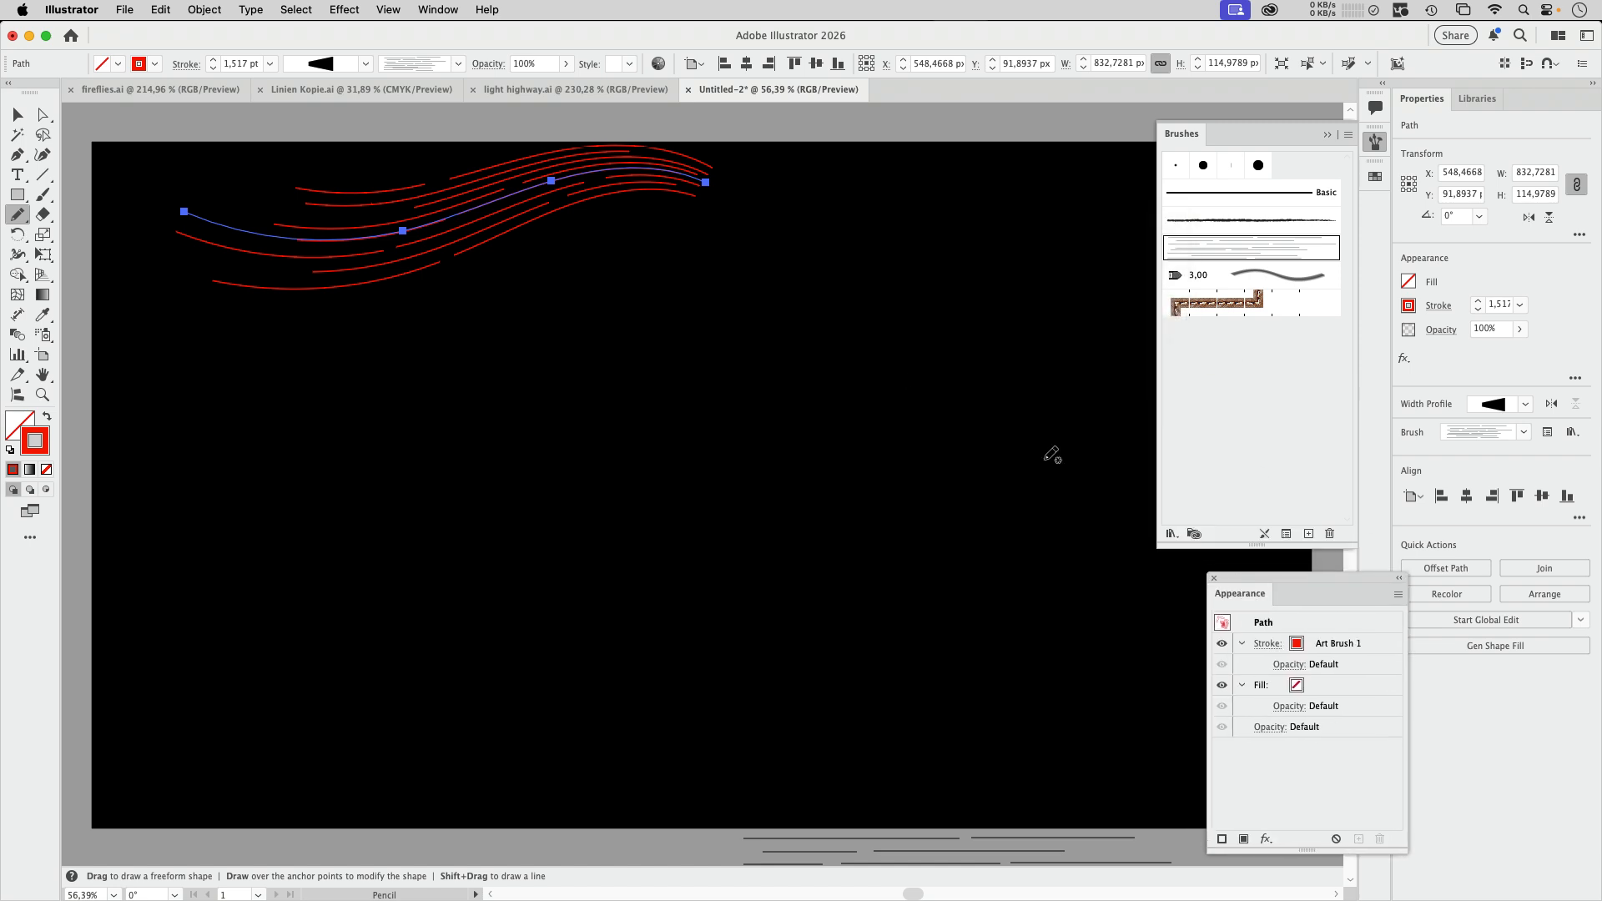
Draw two more art-brush Pencil paths in the upper left, an S-curve about 744 px wide and a shallow arc about 669 px wide.
mouse_move(699, 214)
mouse_down()
mouse_move(570, 253)
mouse_move(411, 477)
mouse_move(219, 501)
mouse_up()
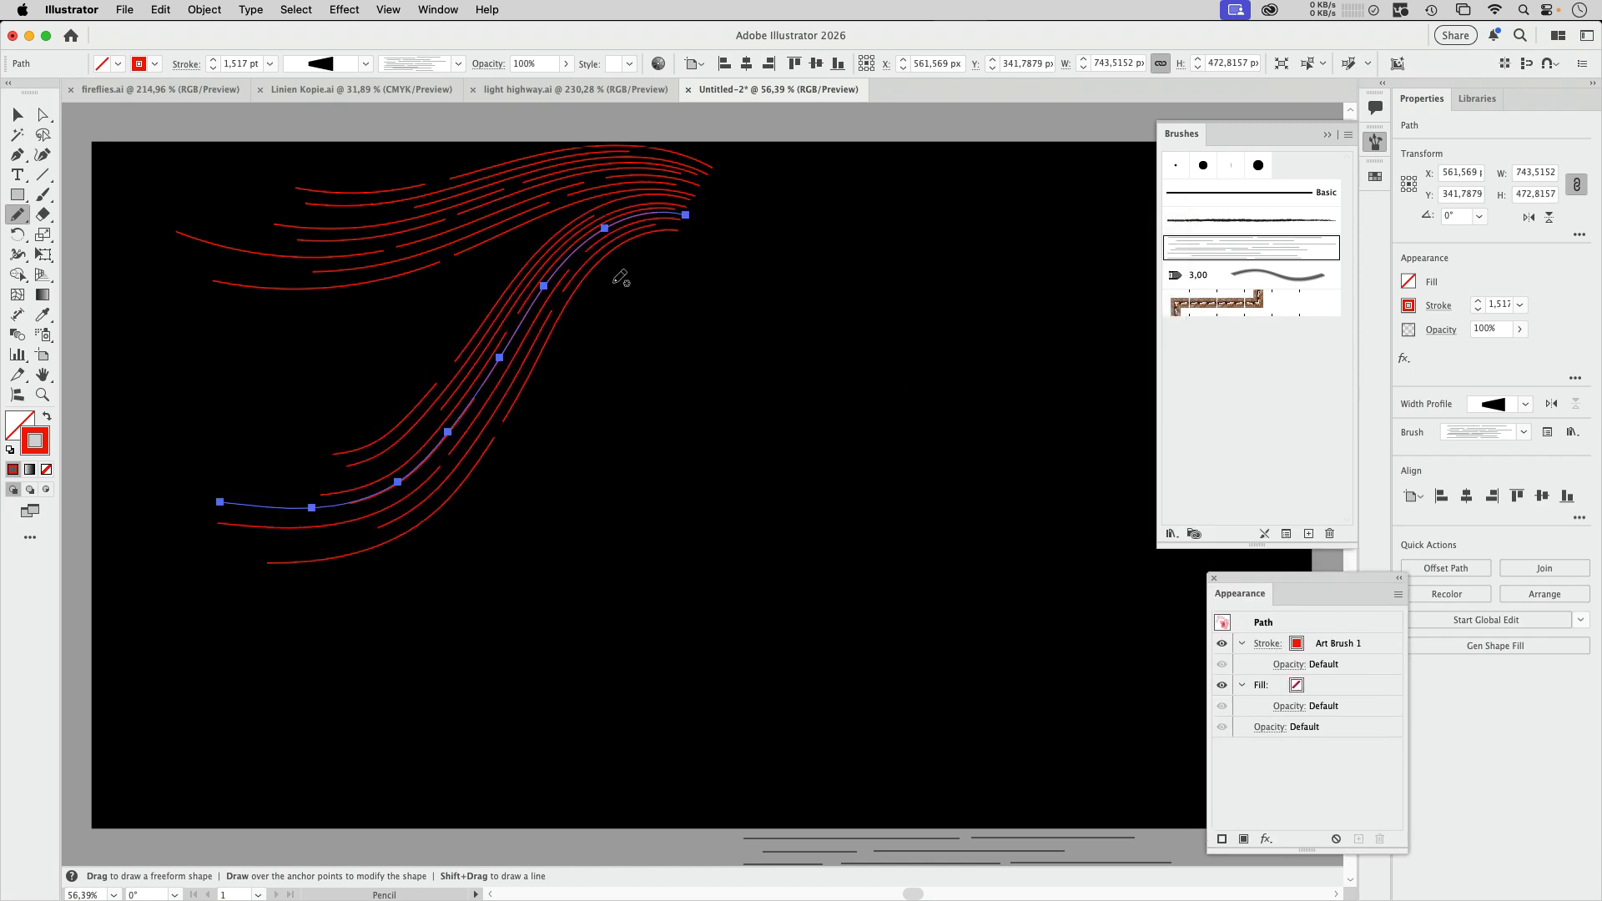
mouse_move(458, 281)
mouse_down()
mouse_move(278, 362)
mouse_move(67, 365)
mouse_up()
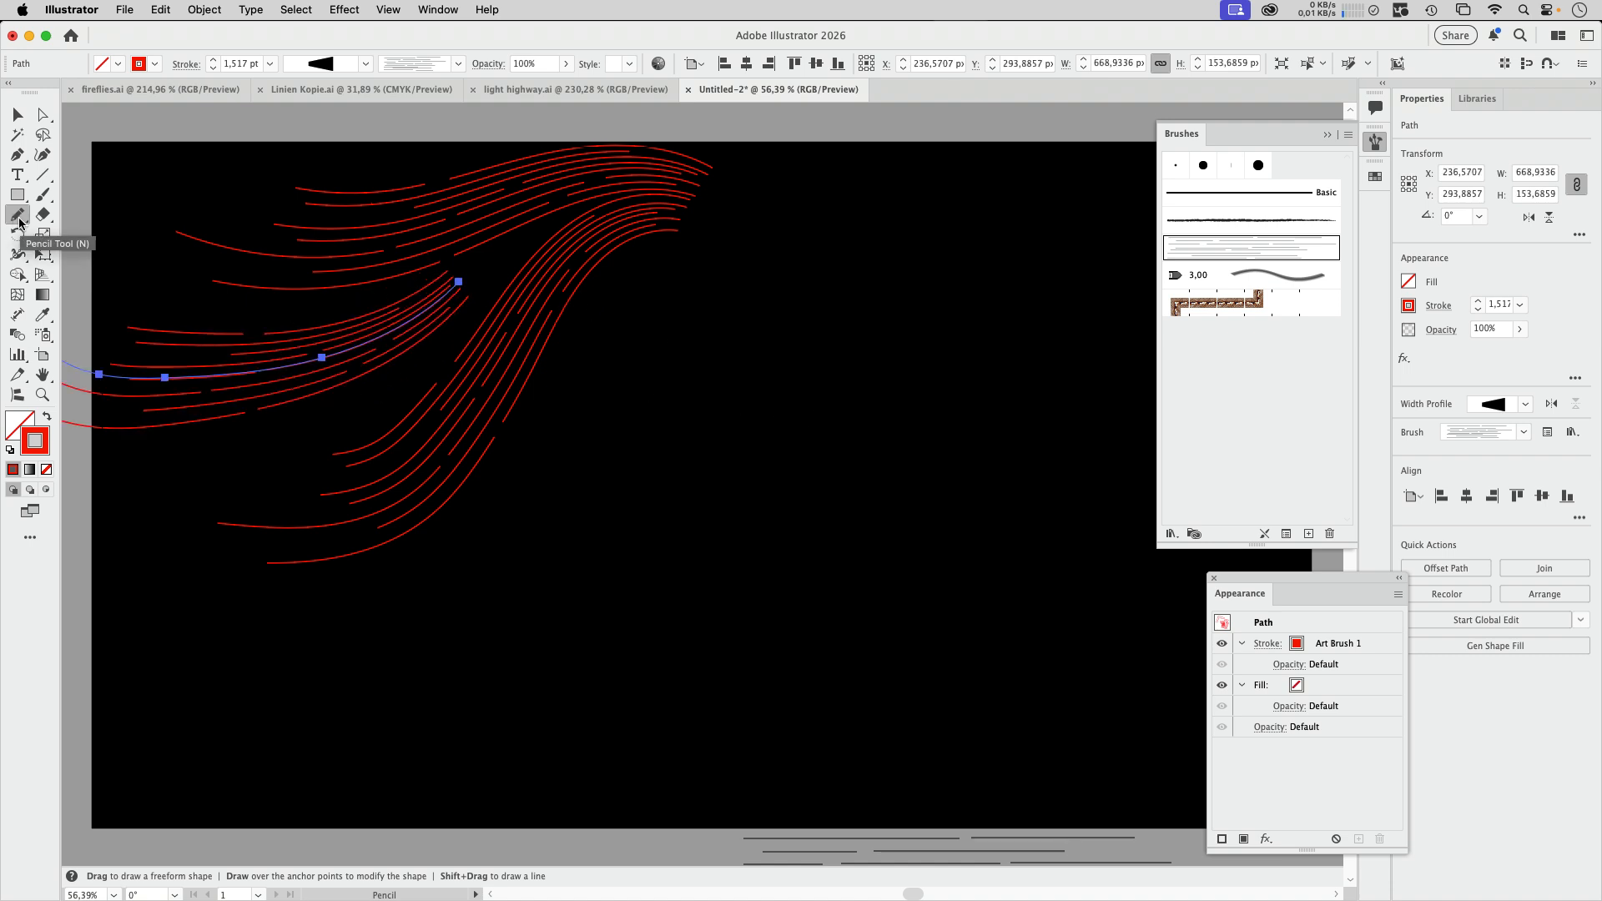
Review the Pencil tool's fidelity options and locate the Smooth command for paths.
double_click(20, 219)
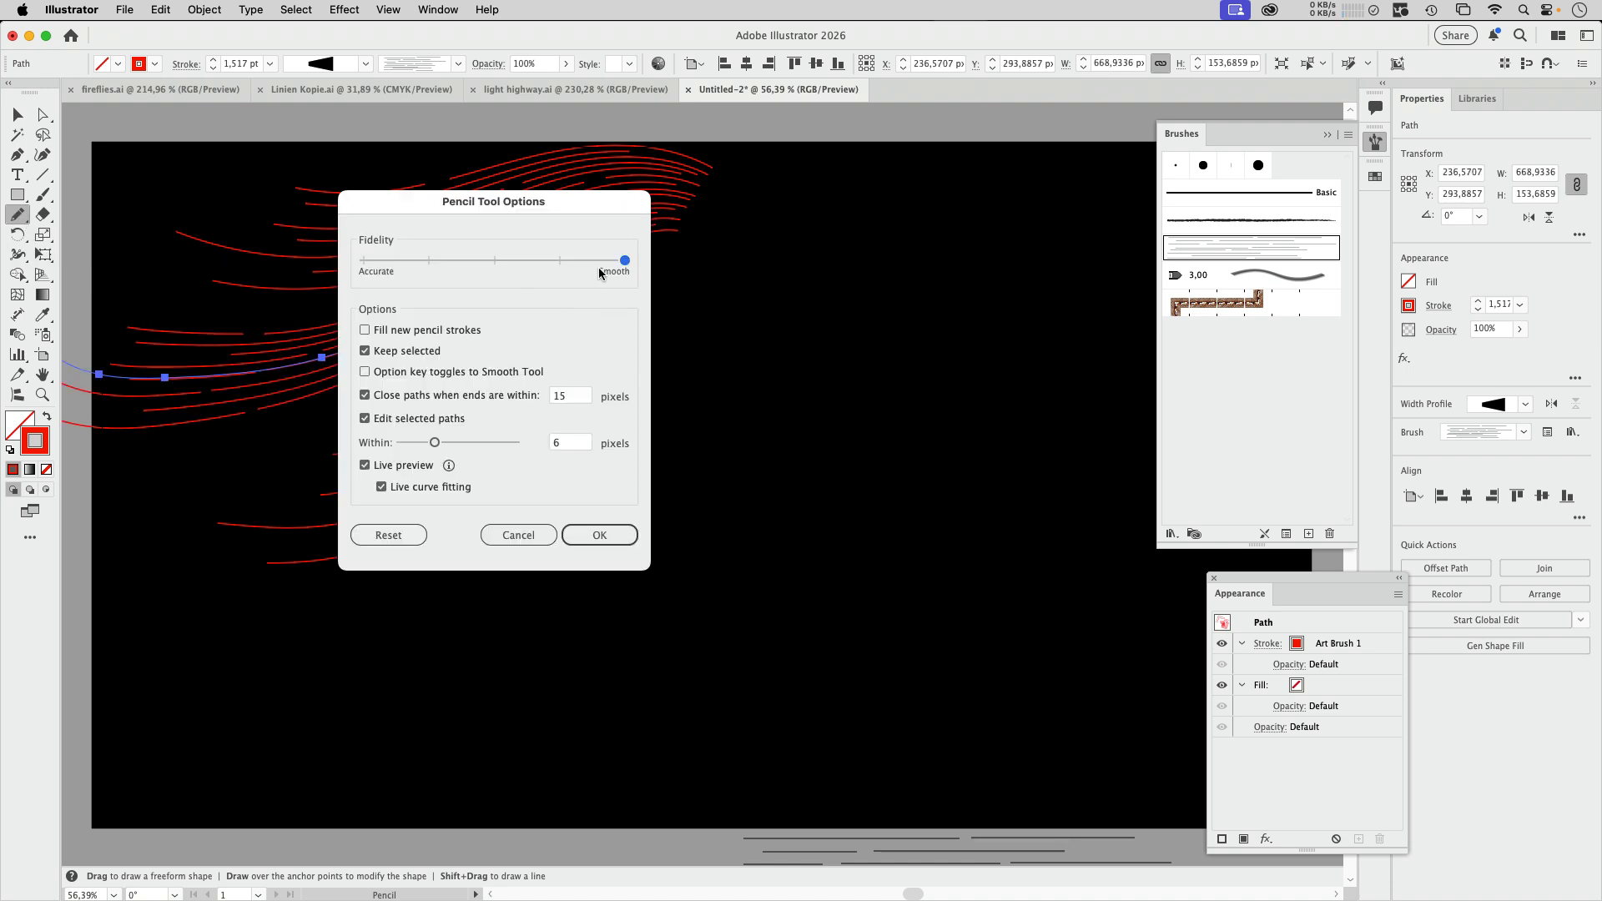
click(600, 535)
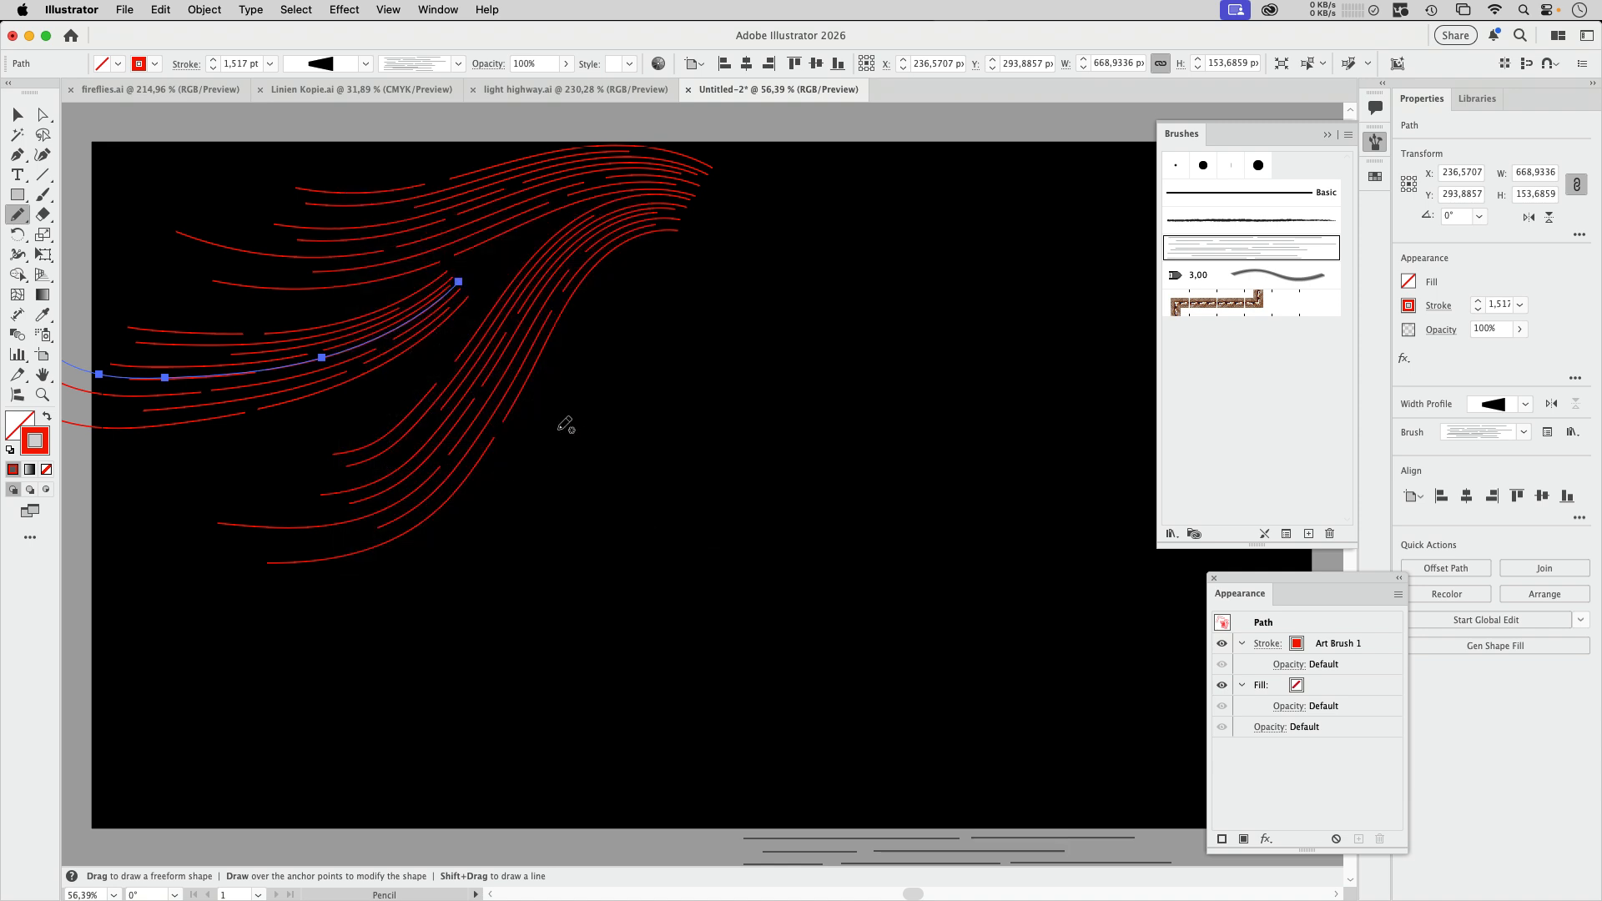
click(205, 10)
mouse_move(268, 499)
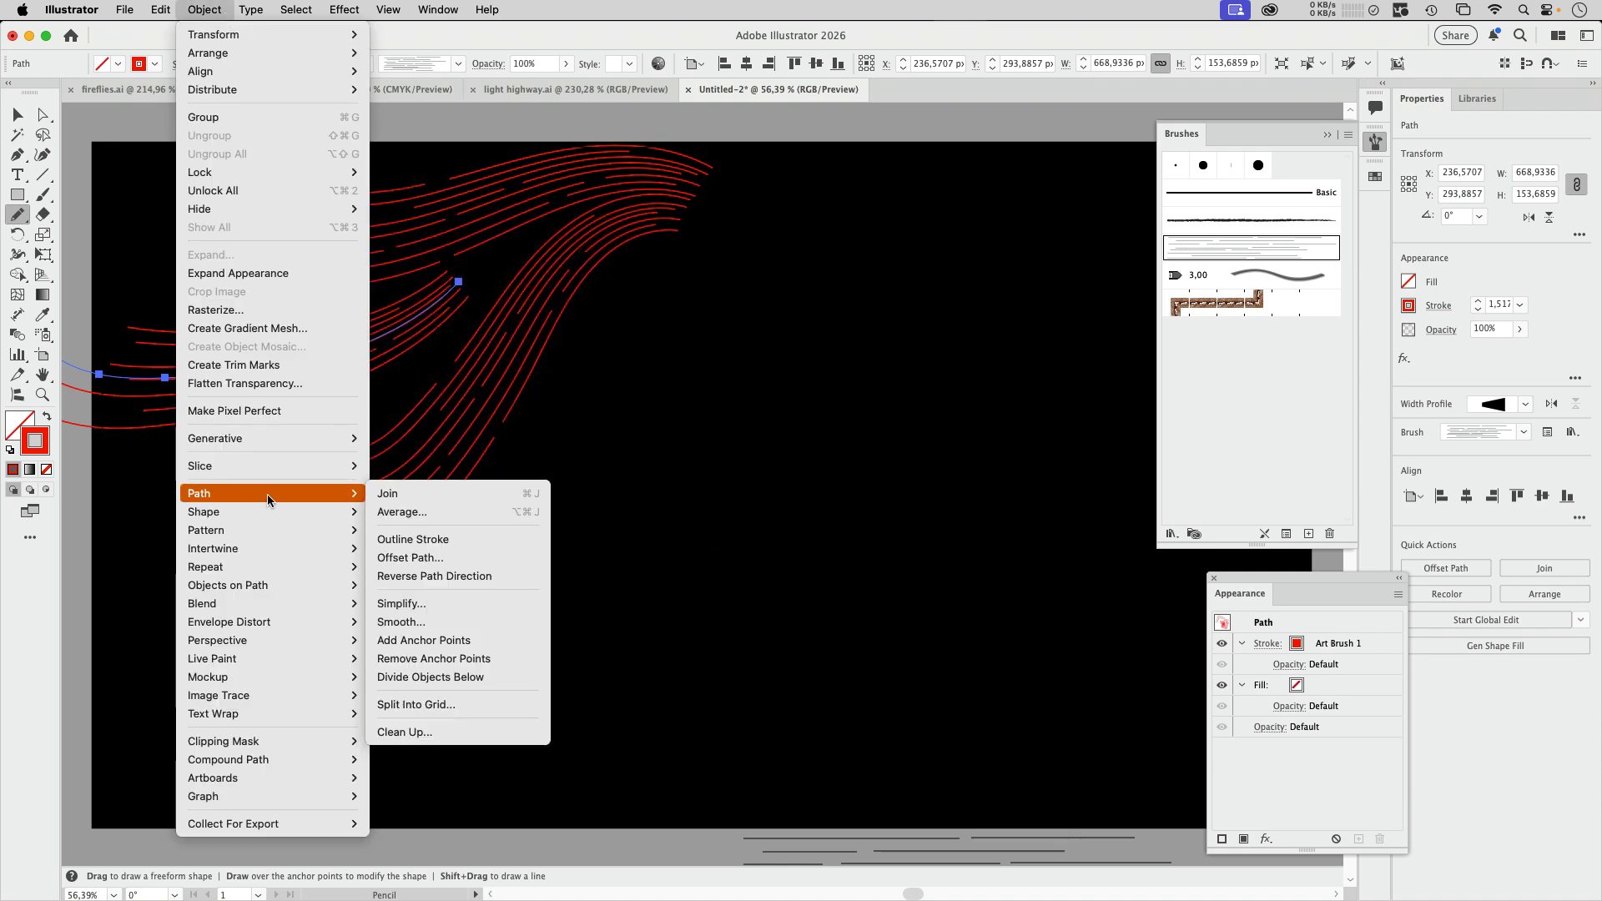
click(409, 621)
click(206, 8)
click(206, 8)
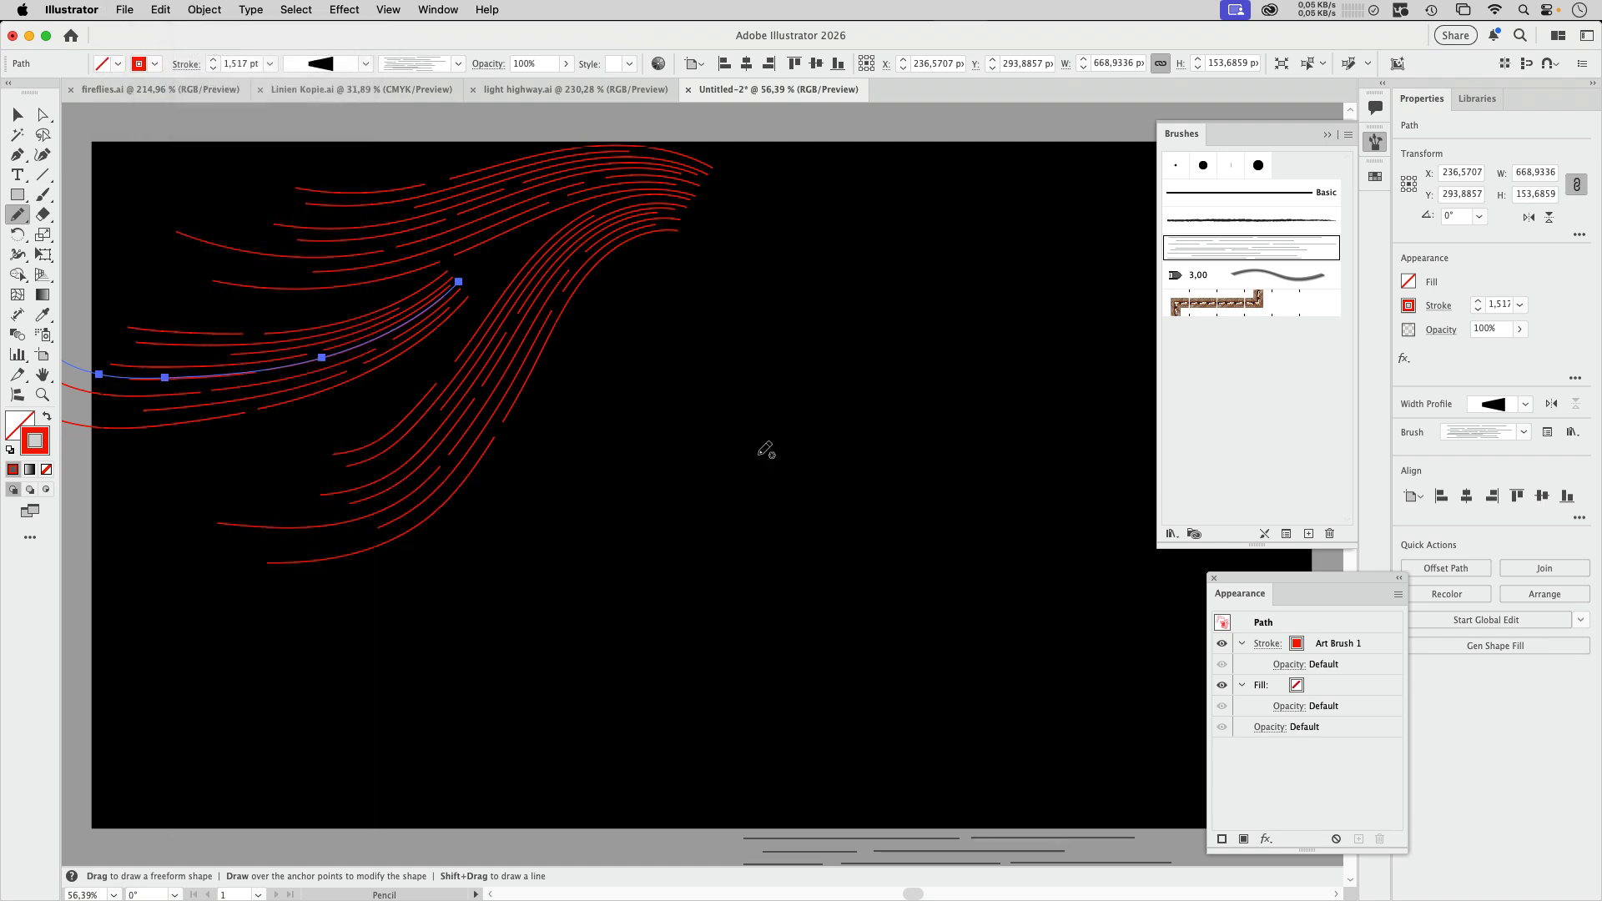
Draw three more Pencil paths curving down from the centre, about 681 px wide at left and 762 px at right, and move the middle one up.
mouse_move(601, 316)
mouse_down()
mouse_move(547, 558)
mouse_move(392, 722)
mouse_up()
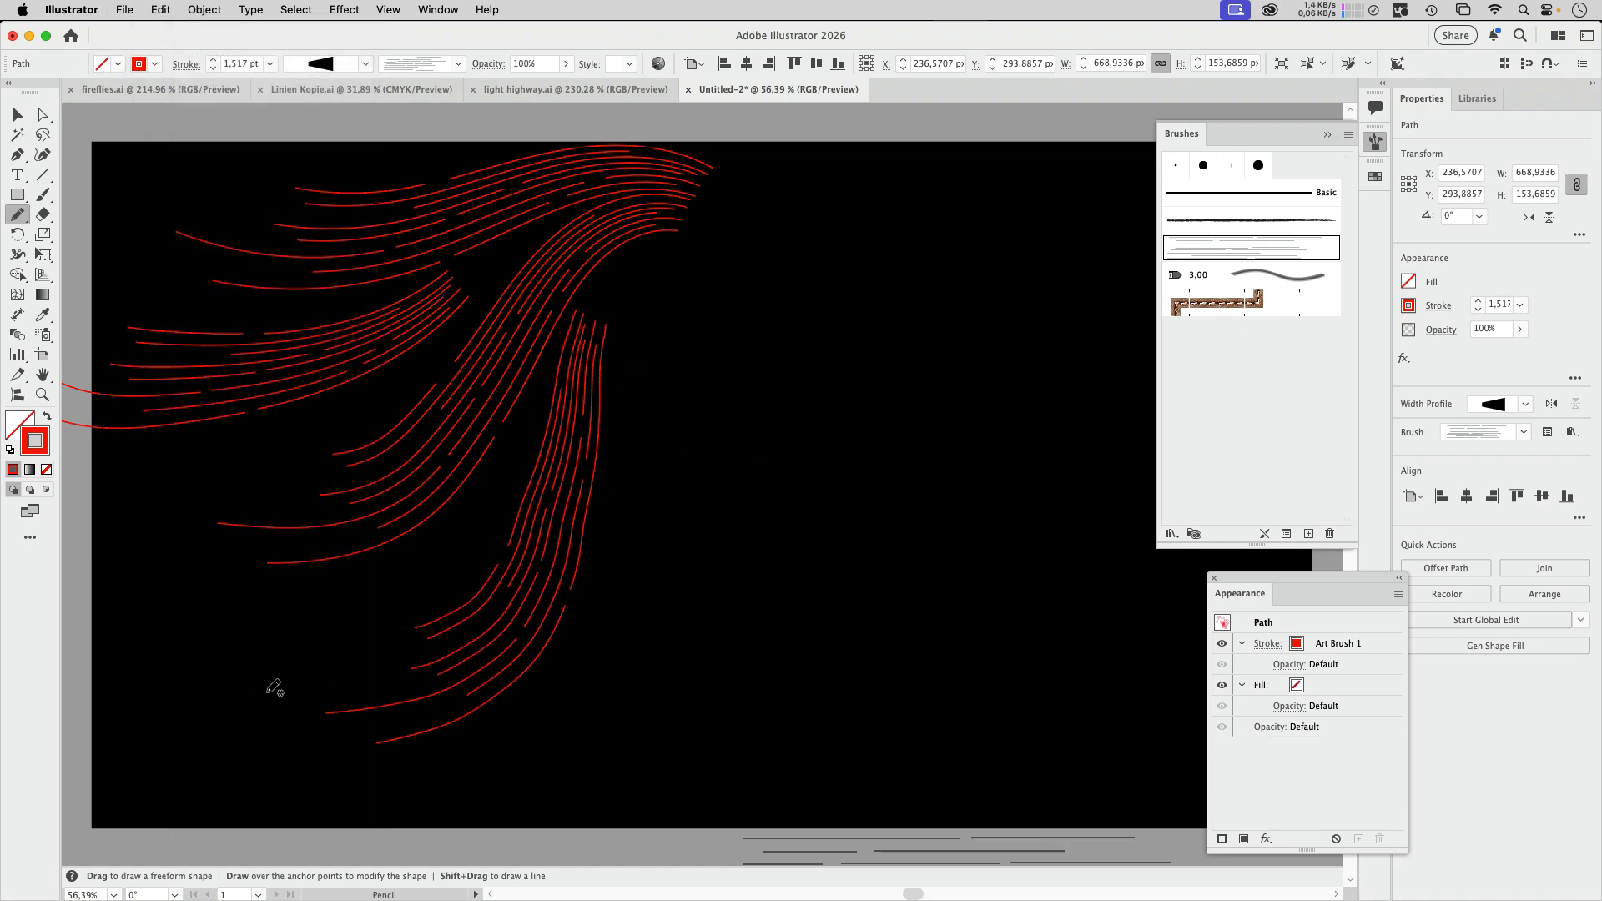
mouse_move(616, 425)
mouse_down()
mouse_move(654, 701)
mouse_move(818, 773)
mouse_move(960, 768)
mouse_up()
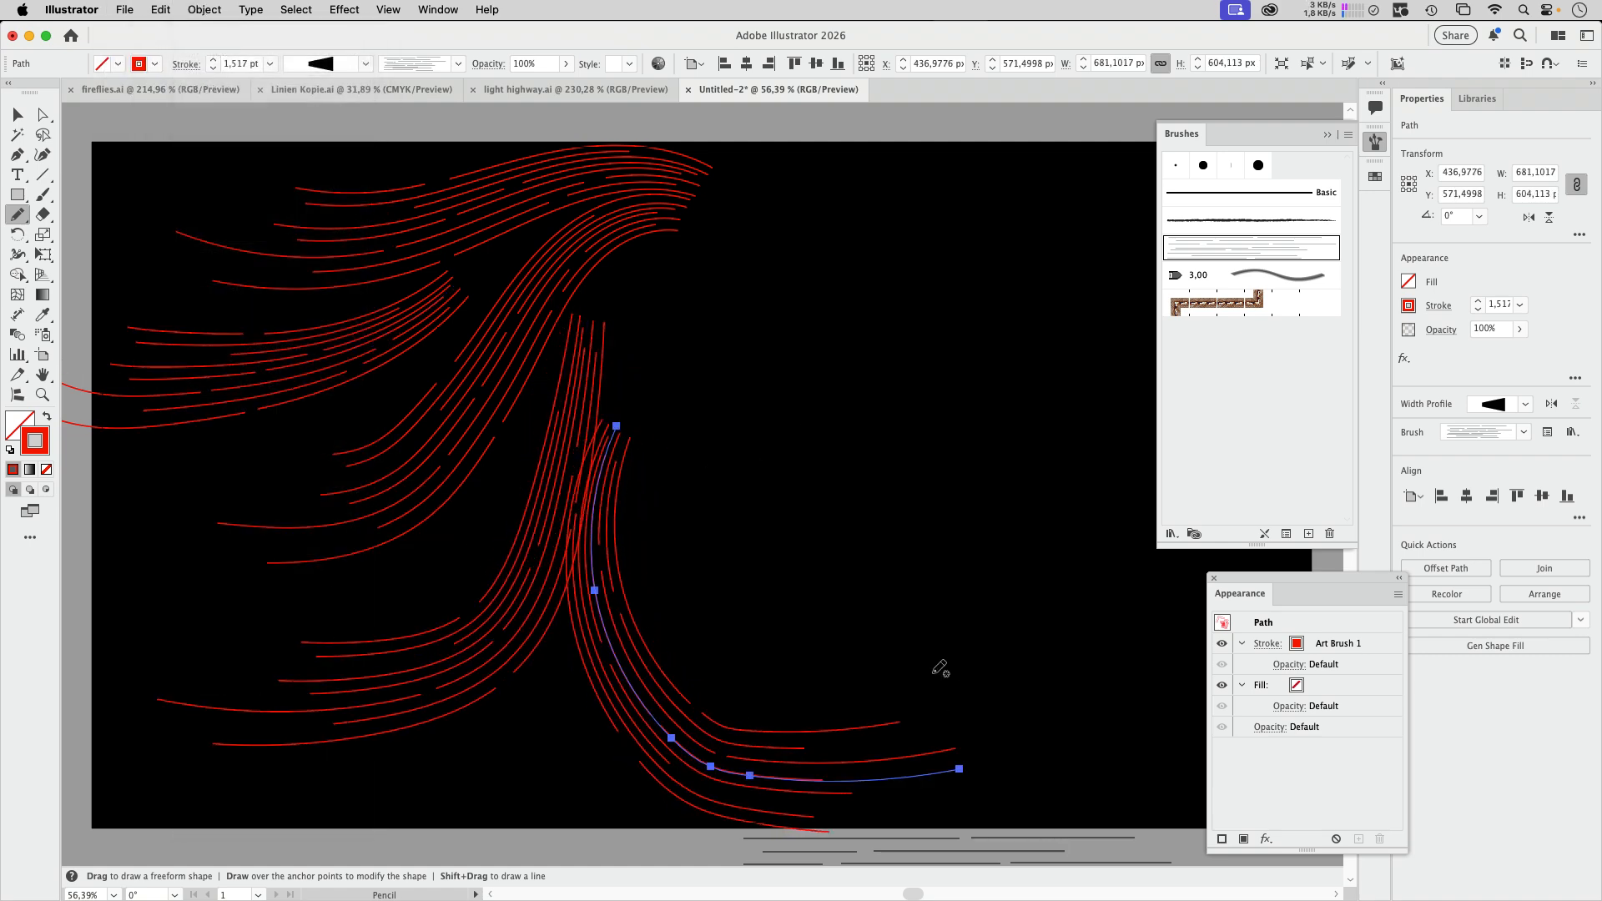
key(v)
drag(618, 655, 660, 477)
mouse_move(752, 192)
mouse_down()
mouse_move(735, 249)
mouse_move(759, 404)
mouse_move(940, 471)
mouse_move(1119, 488)
mouse_move(1203, 613)
mouse_up()
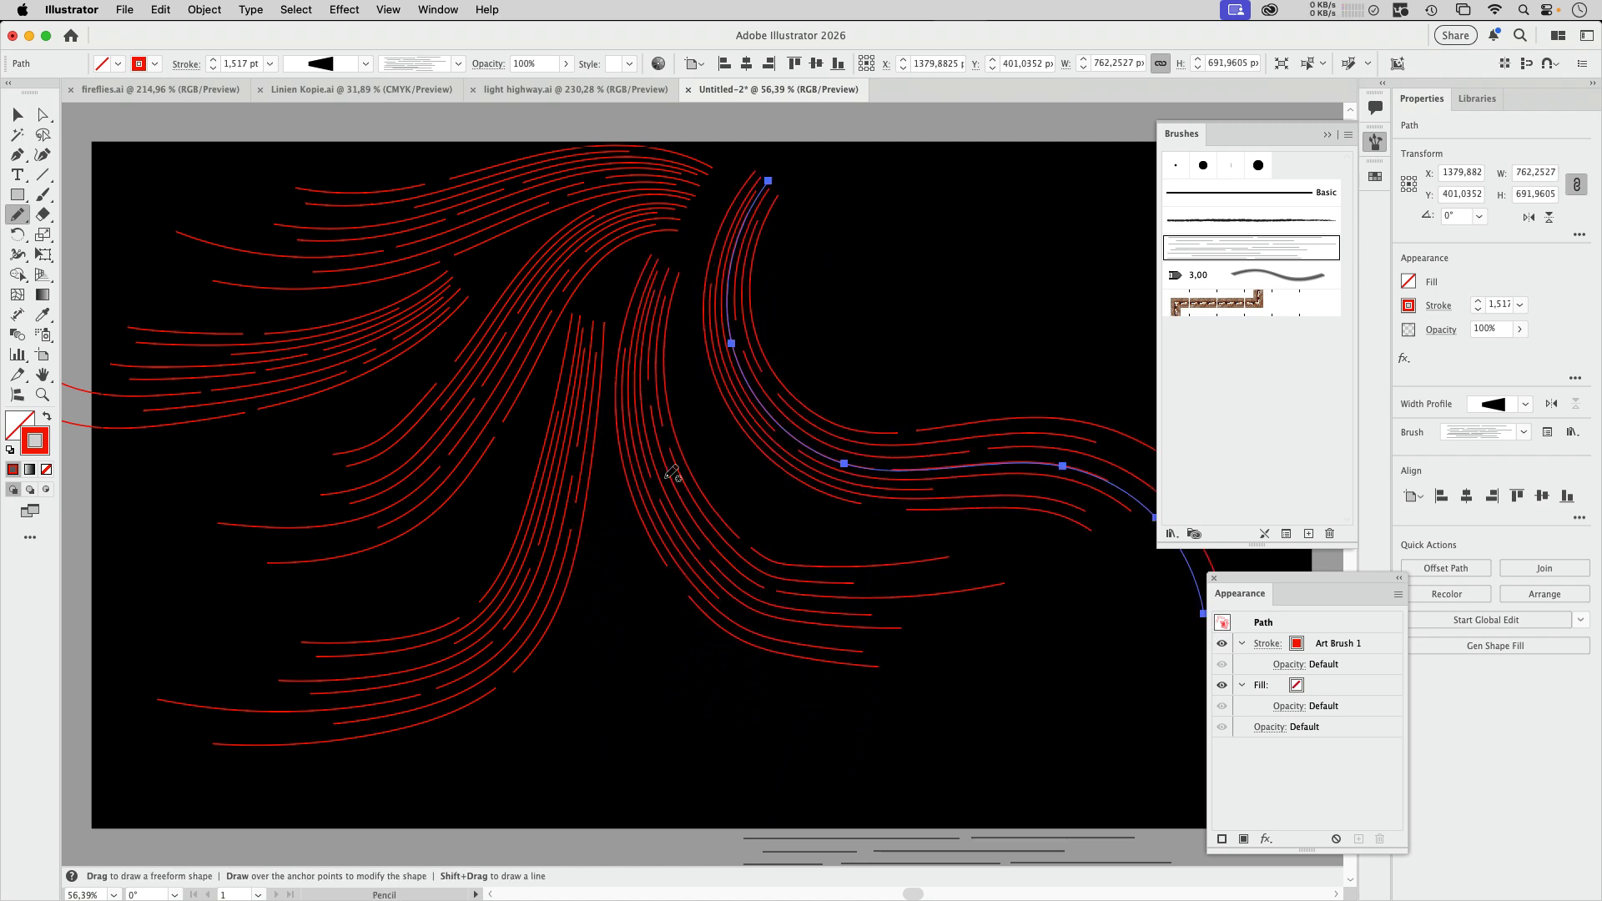
Smooth the lower end of the central path by lowering its end anchor, removing the anchor before it, and extending the remaining handle.
click(43, 115)
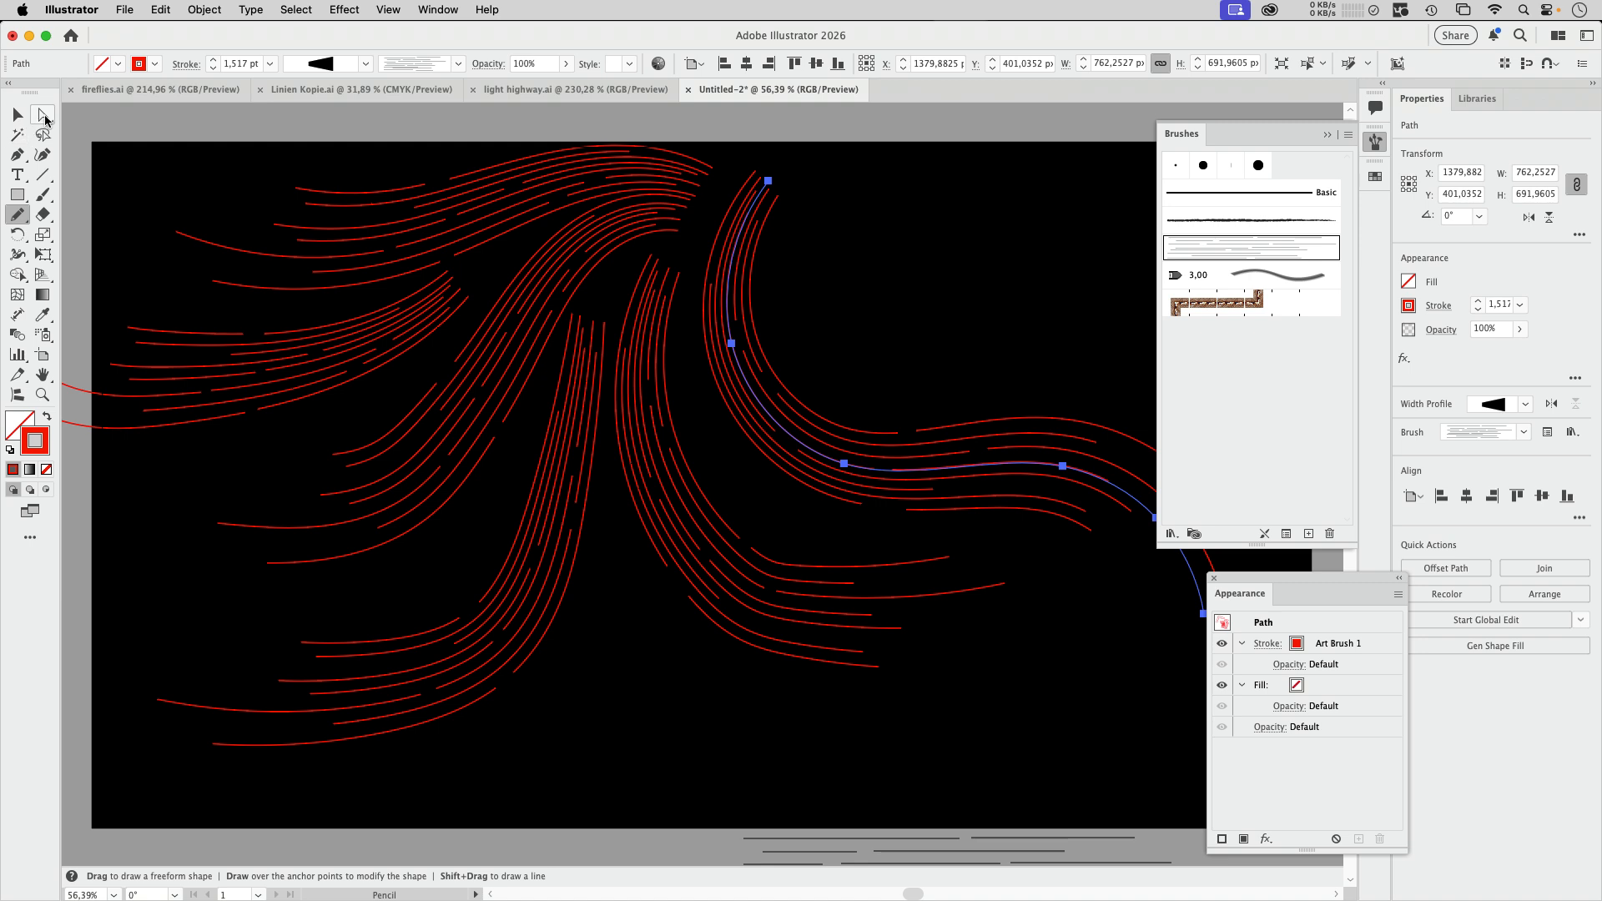
click(841, 616)
drag(1009, 601, 1013, 656)
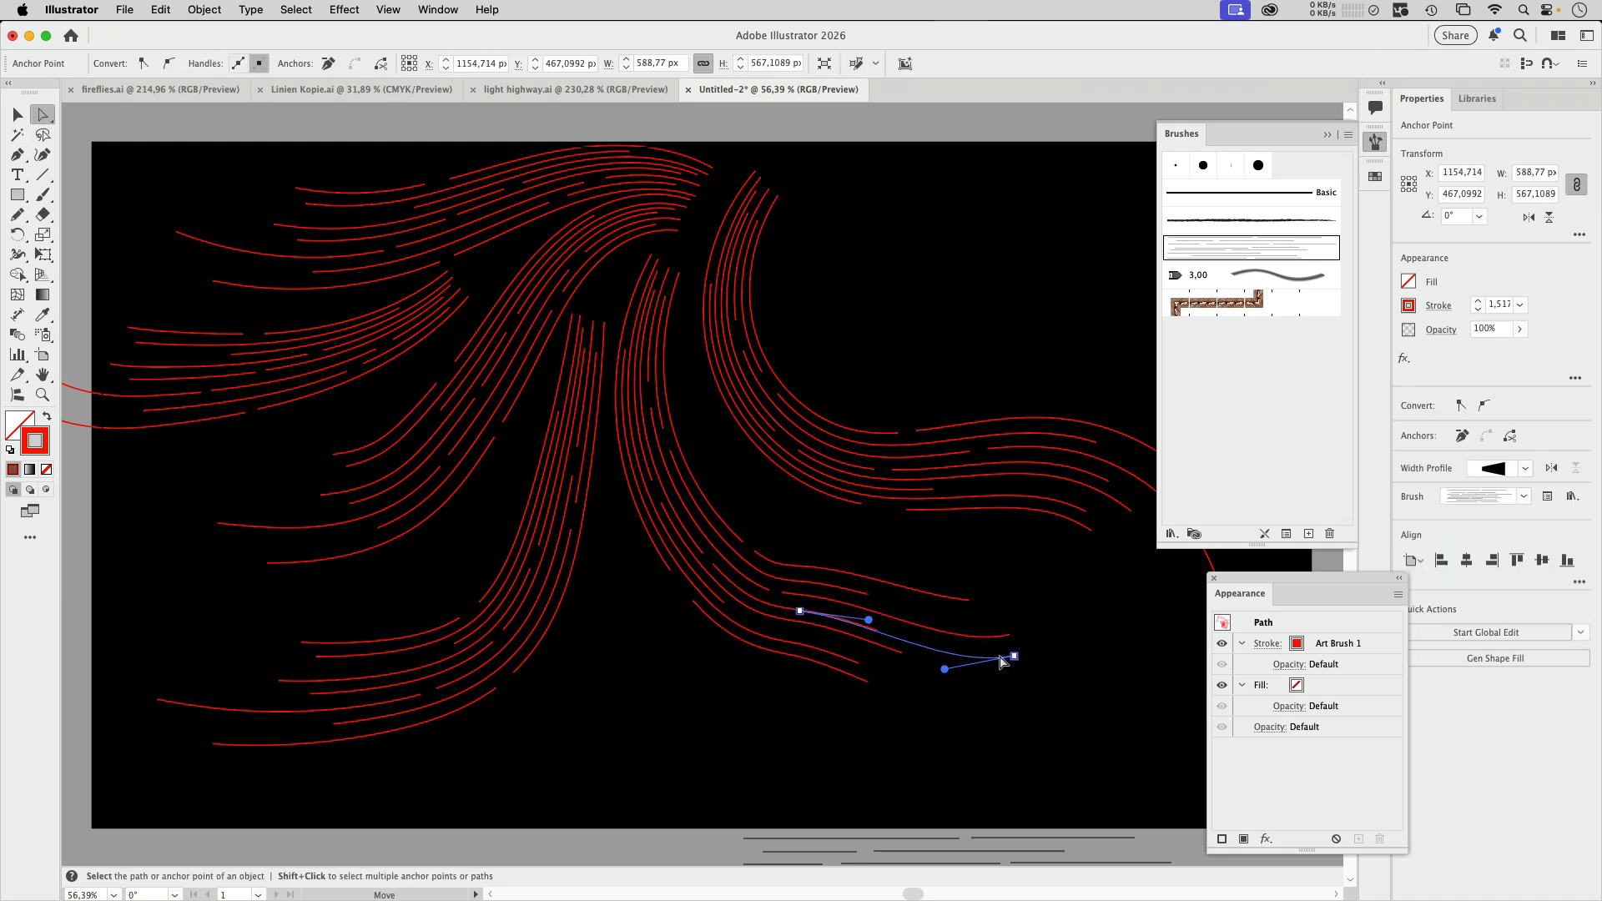
click(800, 611)
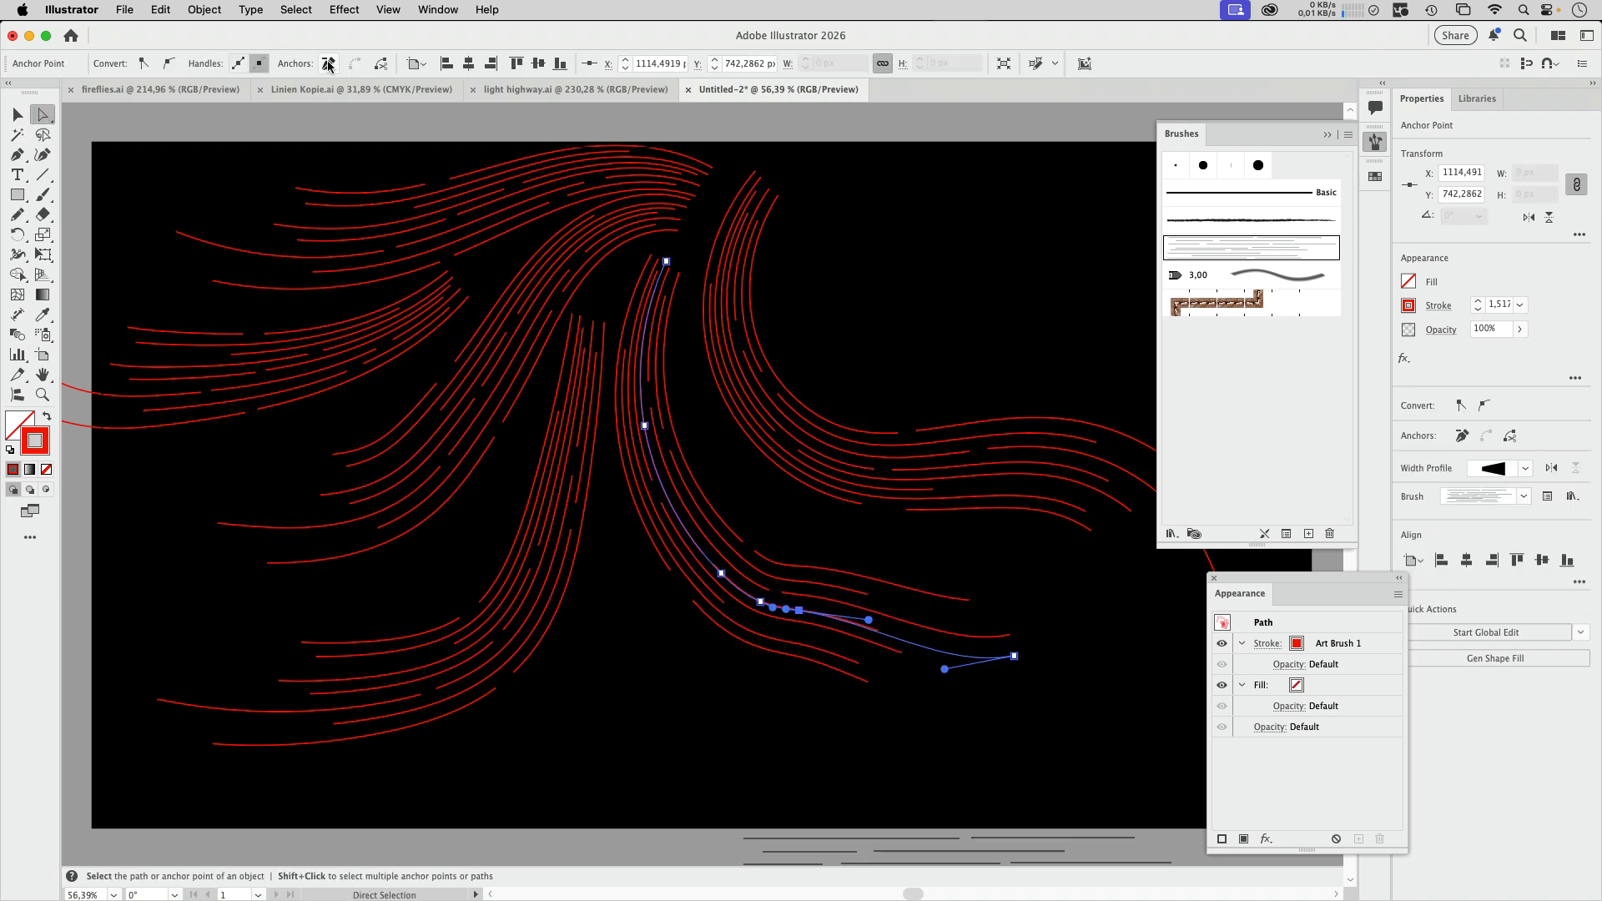
click(328, 65)
drag(776, 609, 873, 658)
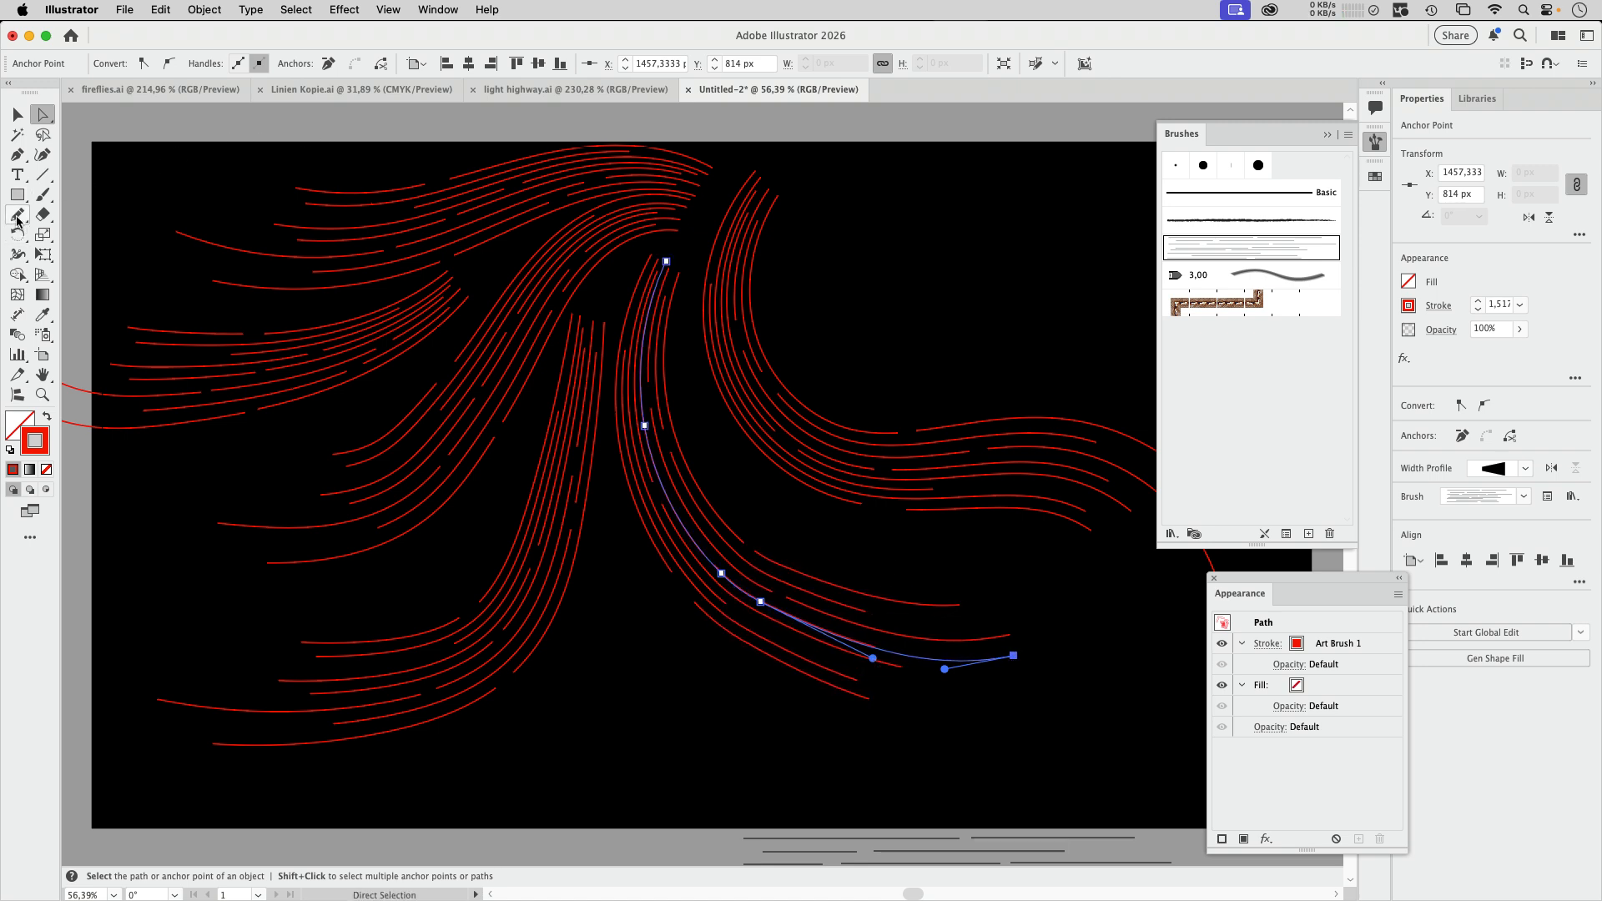
Draw two Pencil paths on the right half, one bending down past the lower right, the other about 718 px wide in the upper right.
click(18, 216)
mouse_move(747, 469)
mouse_down()
mouse_move(784, 518)
mouse_move(1194, 642)
mouse_up()
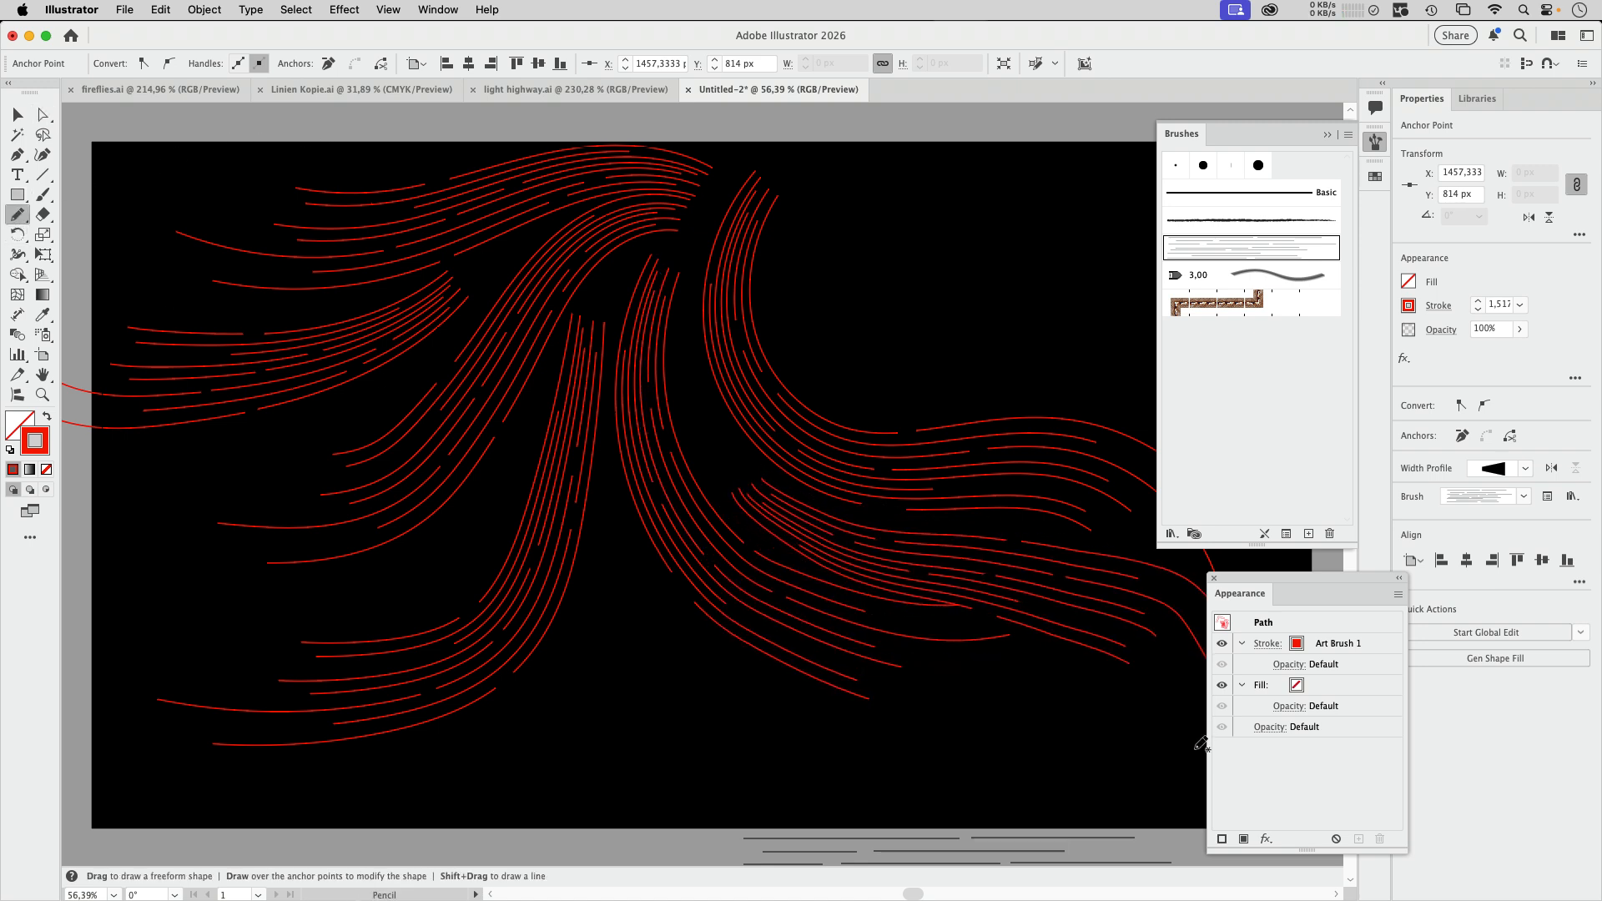
drag(1195, 749, 1183, 898)
drag(885, 716, 657, 753)
mouse_move(570, 308)
mouse_down()
mouse_move(646, 387)
mouse_move(949, 392)
mouse_move(1019, 450)
mouse_up()
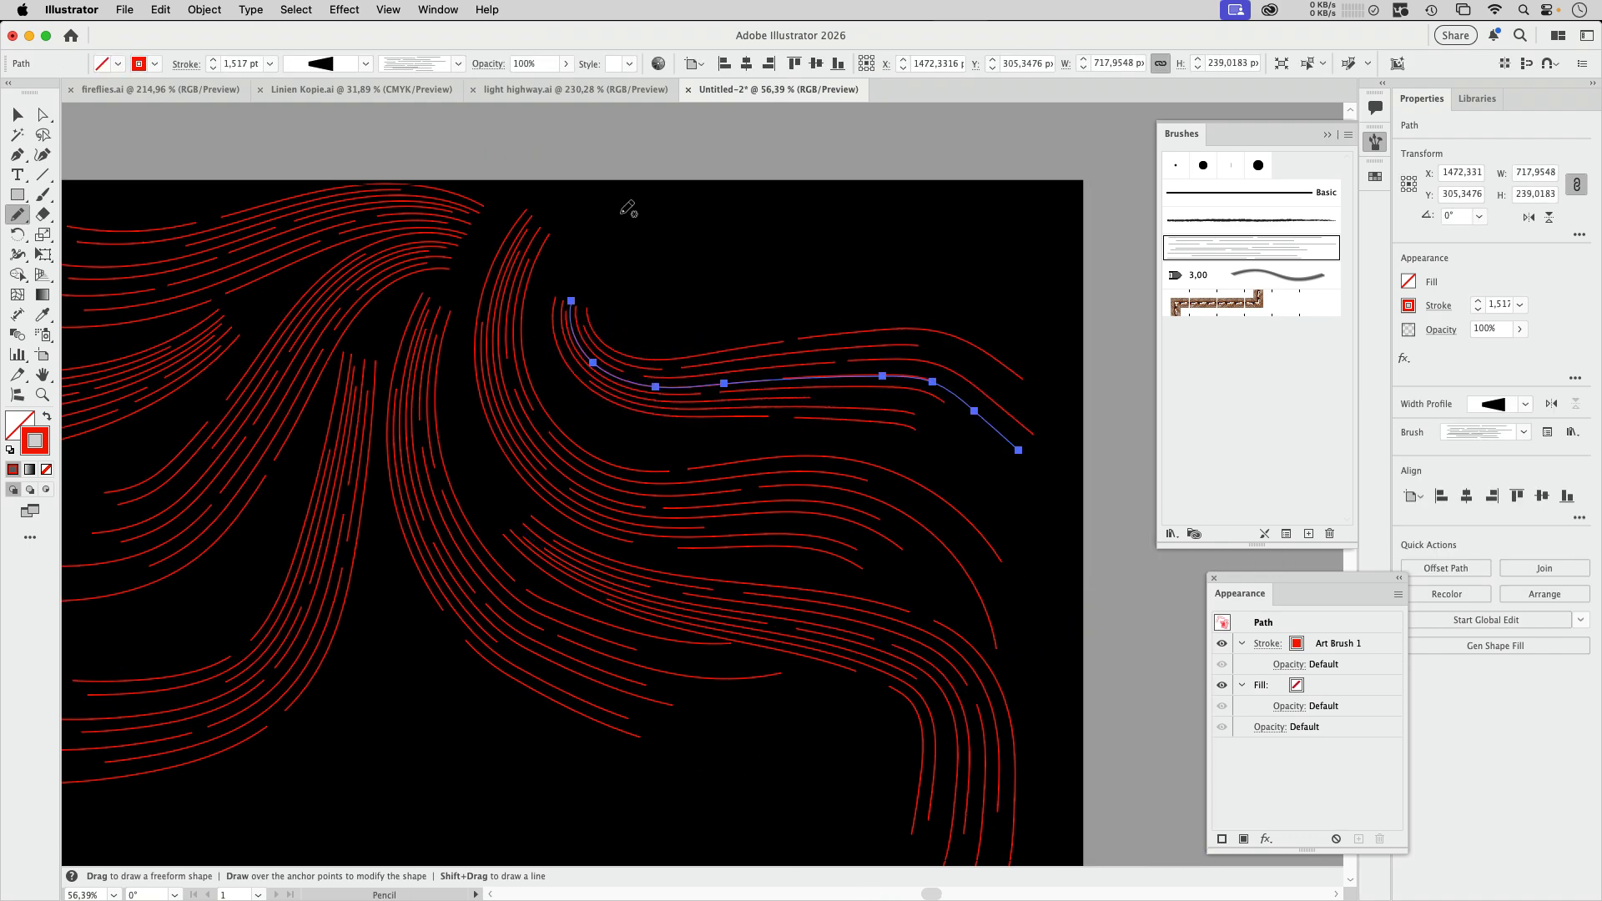
Fill the upper right, lower centre and lower left with more Pencil paths, including one about 1022 px wide running off the left edge.
mouse_move(646, 194)
mouse_down()
mouse_move(640, 258)
mouse_move(912, 215)
mouse_up()
mouse_move(715, 204)
mouse_down()
mouse_move(1068, 237)
mouse_move(1112, 368)
mouse_move(1137, 769)
mouse_up()
drag(676, 561, 790, 343)
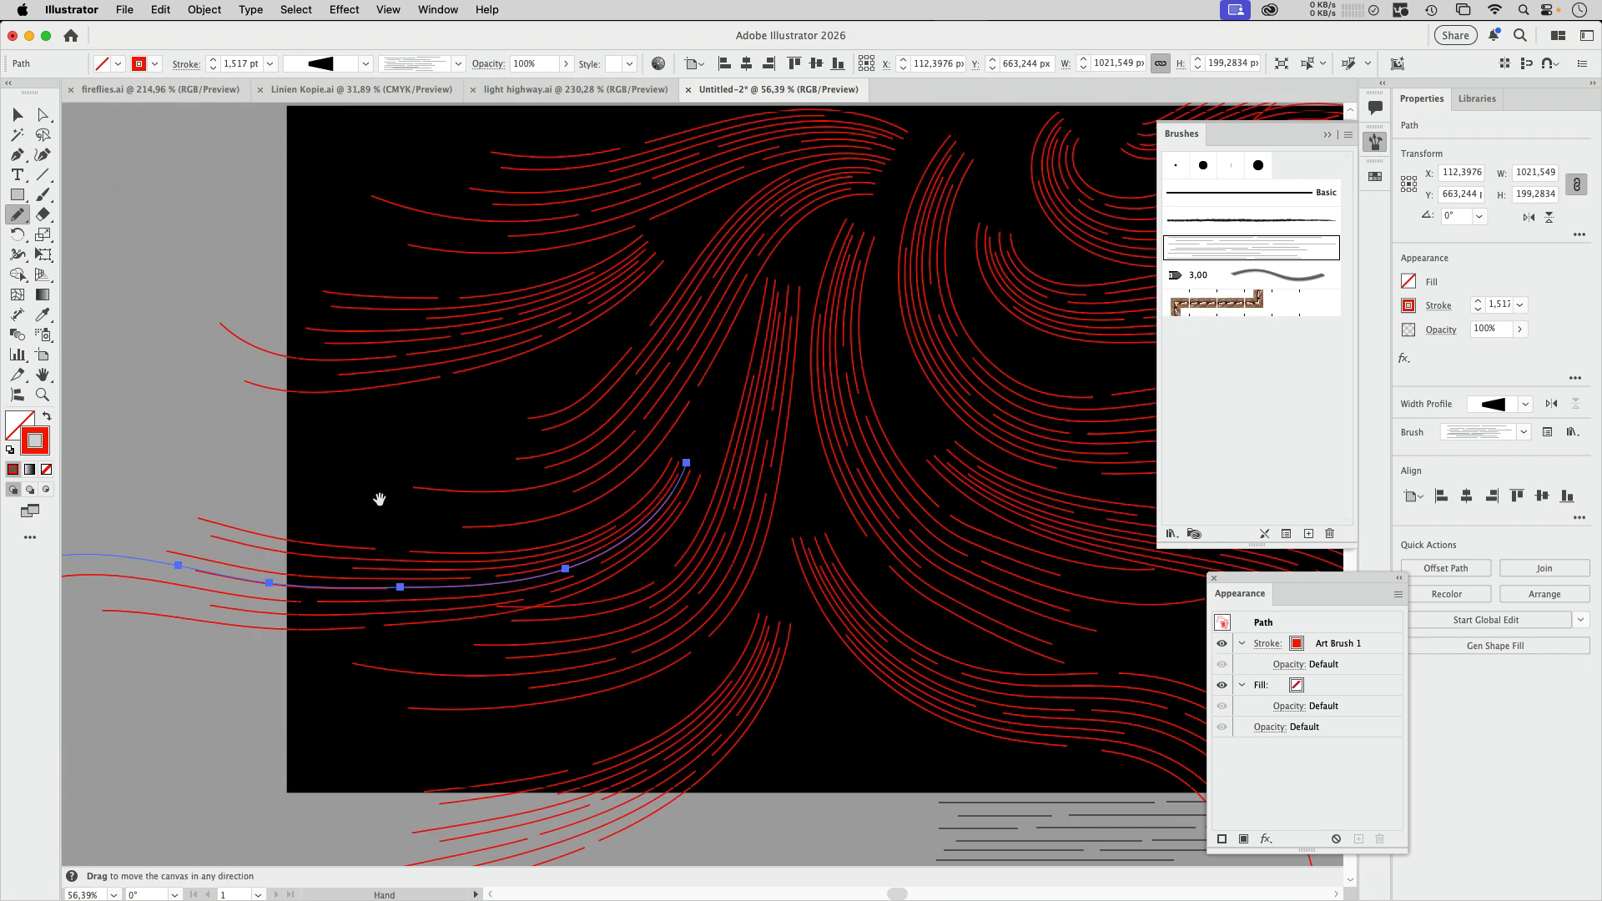
scroll(300, 493, right, 6)
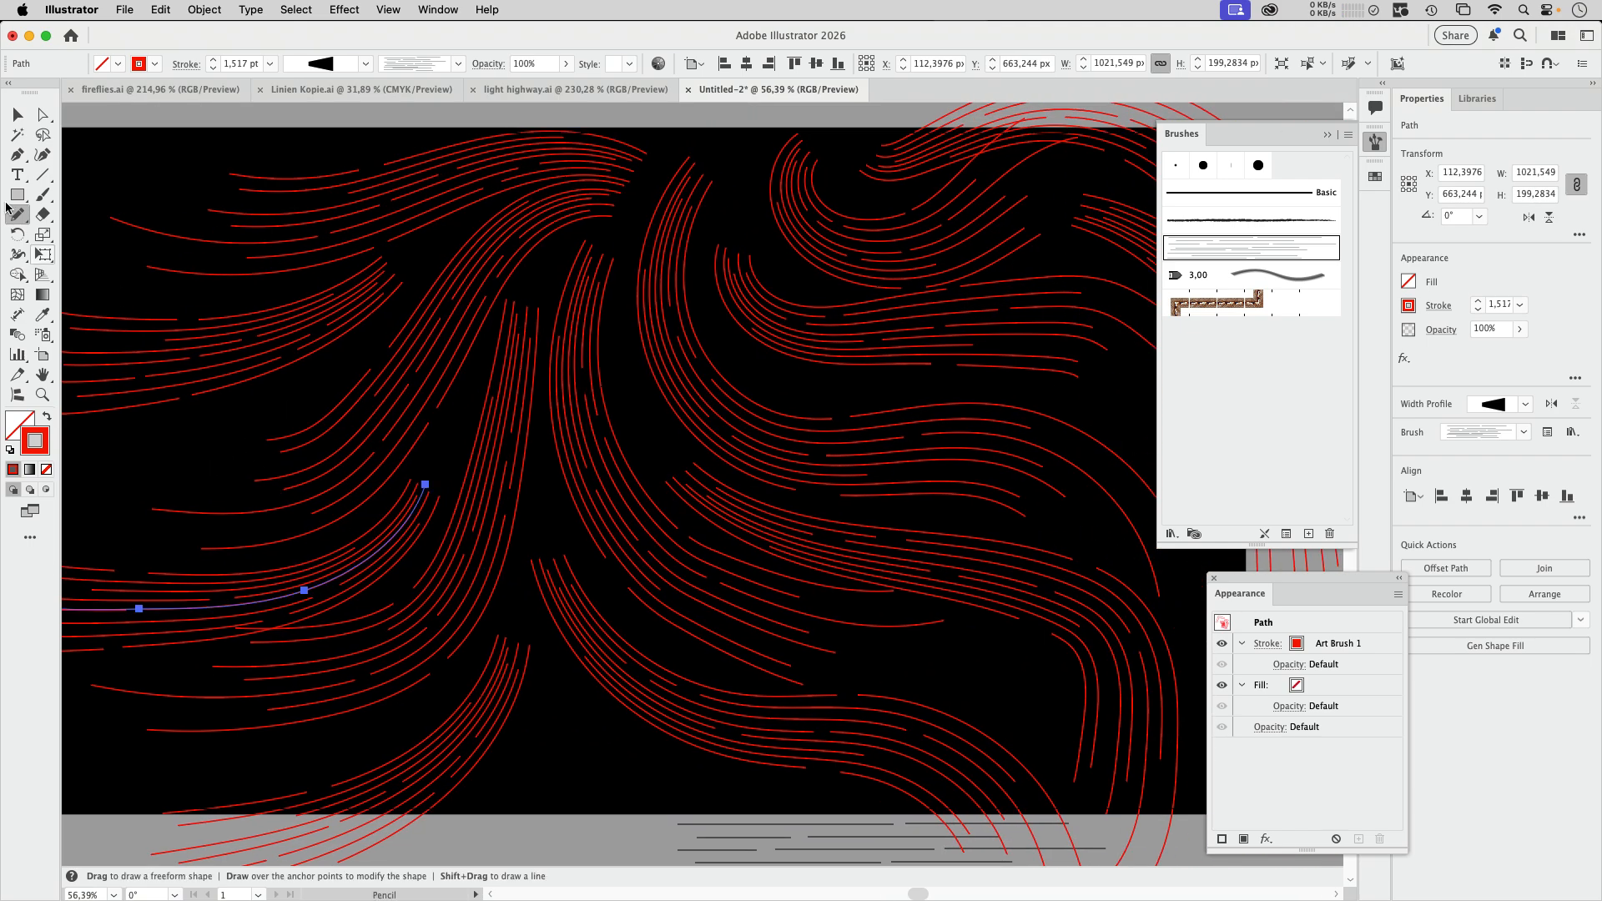
Select all the red brushed paths and expand their appearance.
click(17, 115)
scroll(422, 251, down, 3)
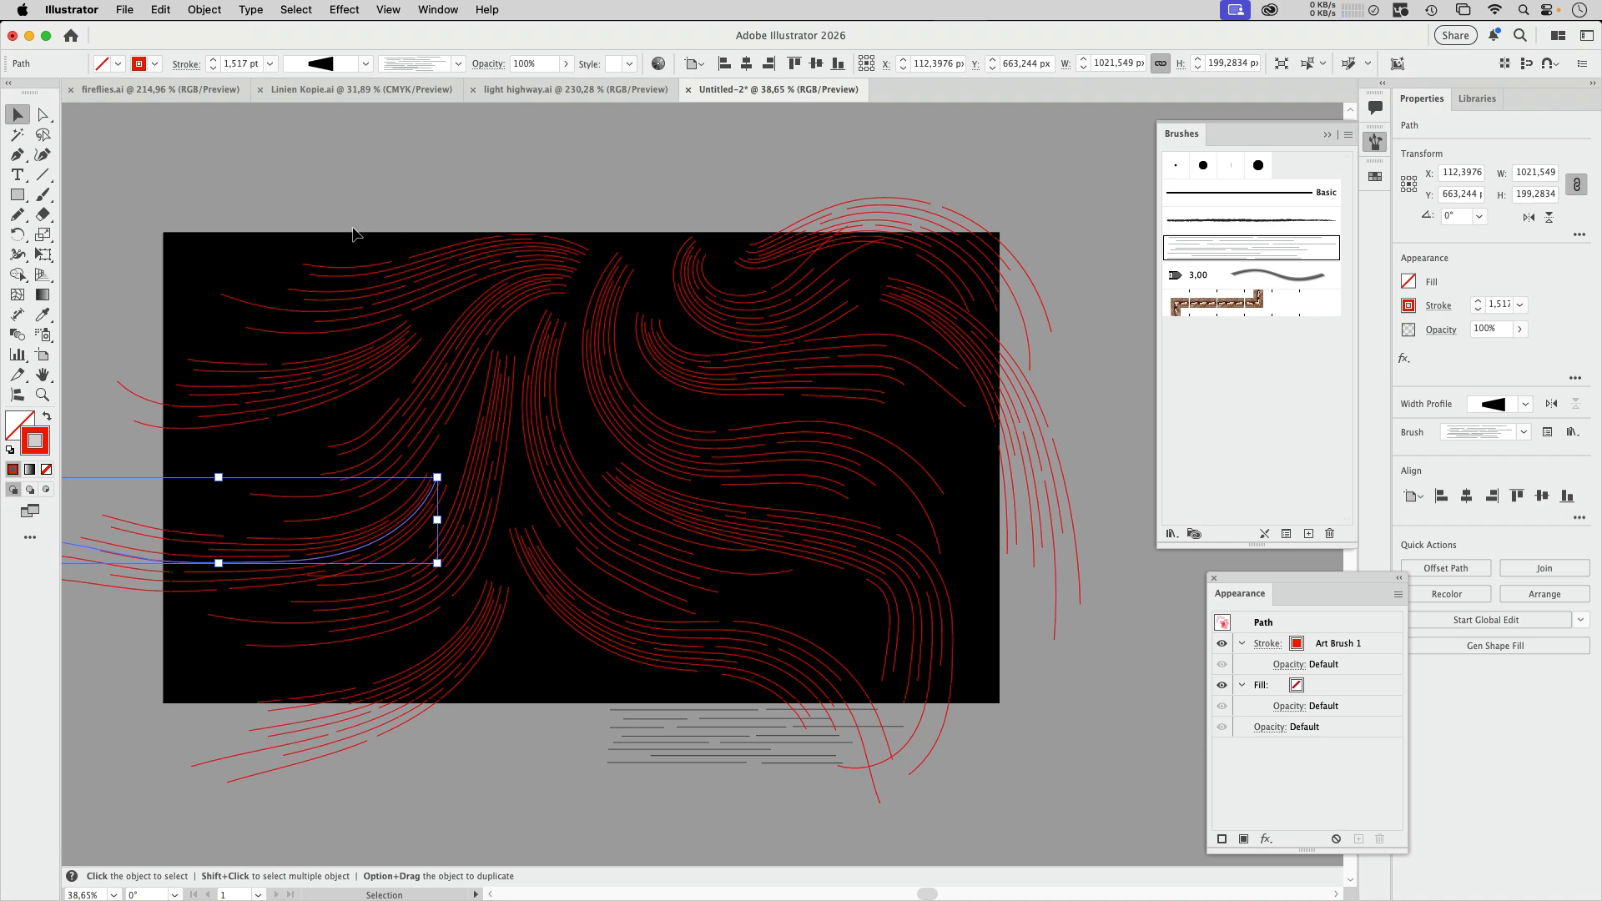
mouse_move(278, 177)
mouse_down()
mouse_move(669, 362)
mouse_move(998, 608)
mouse_move(1004, 654)
mouse_up()
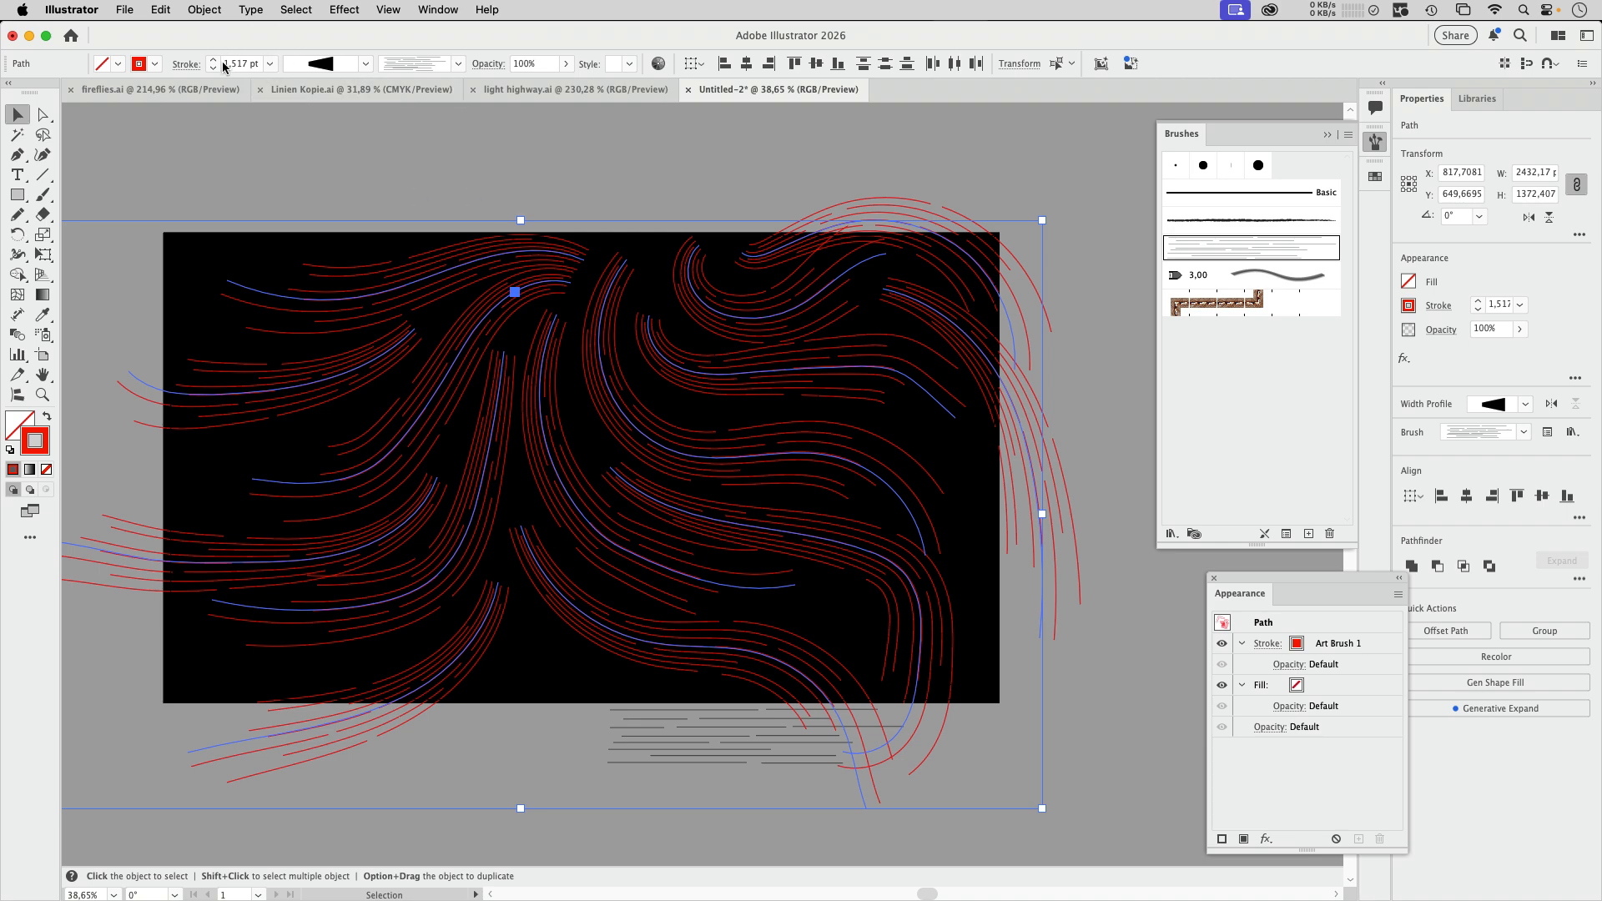
click(204, 9)
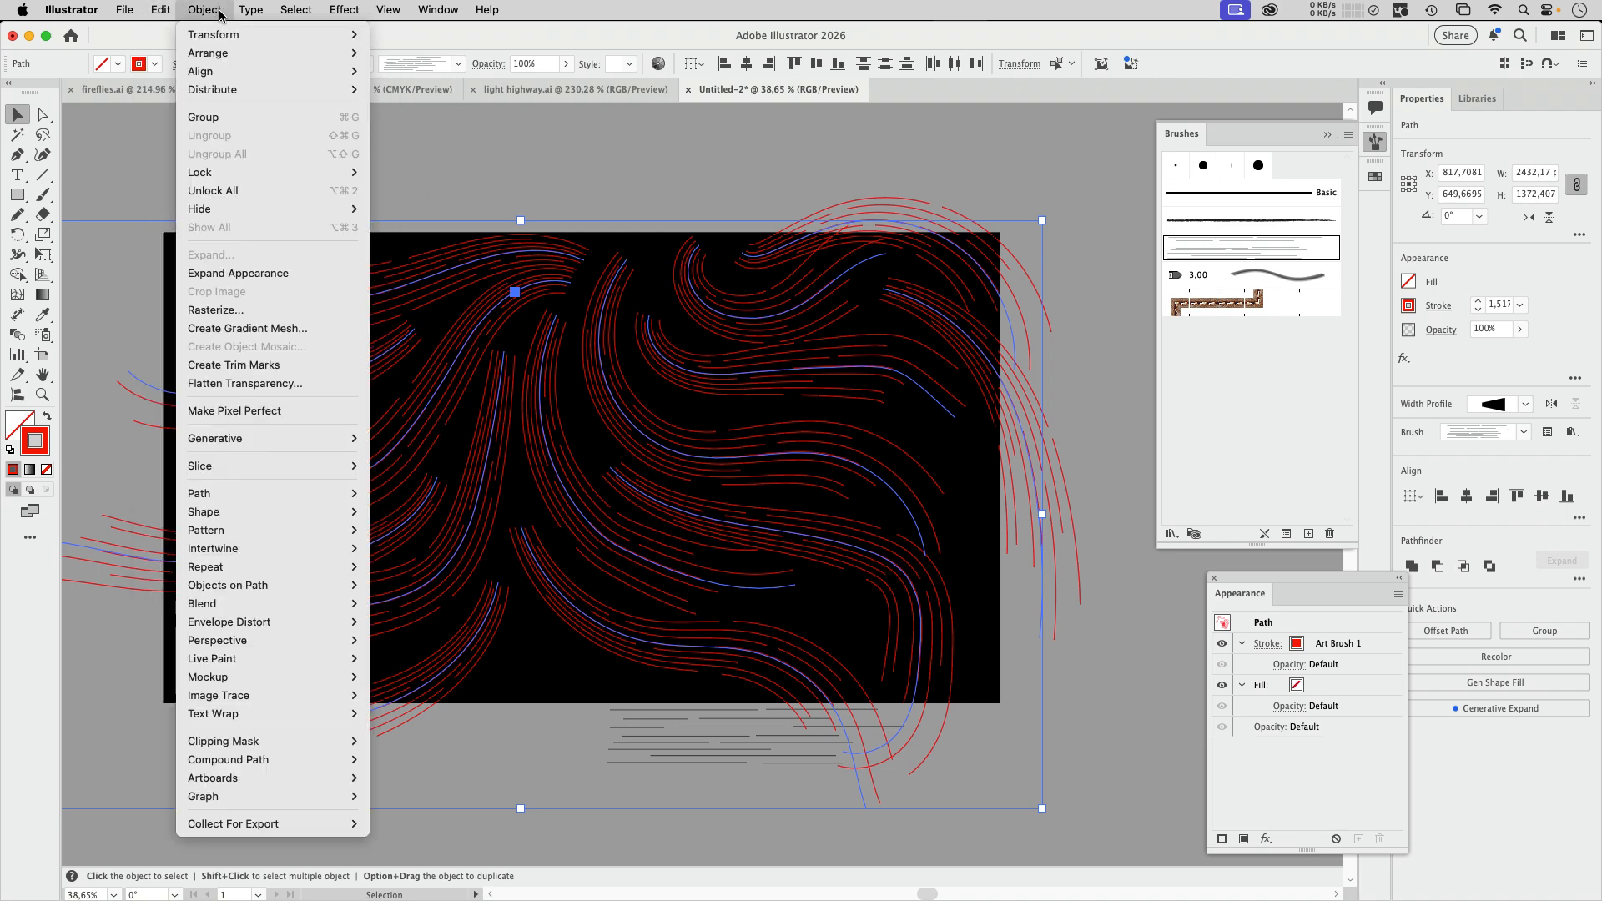
click(297, 275)
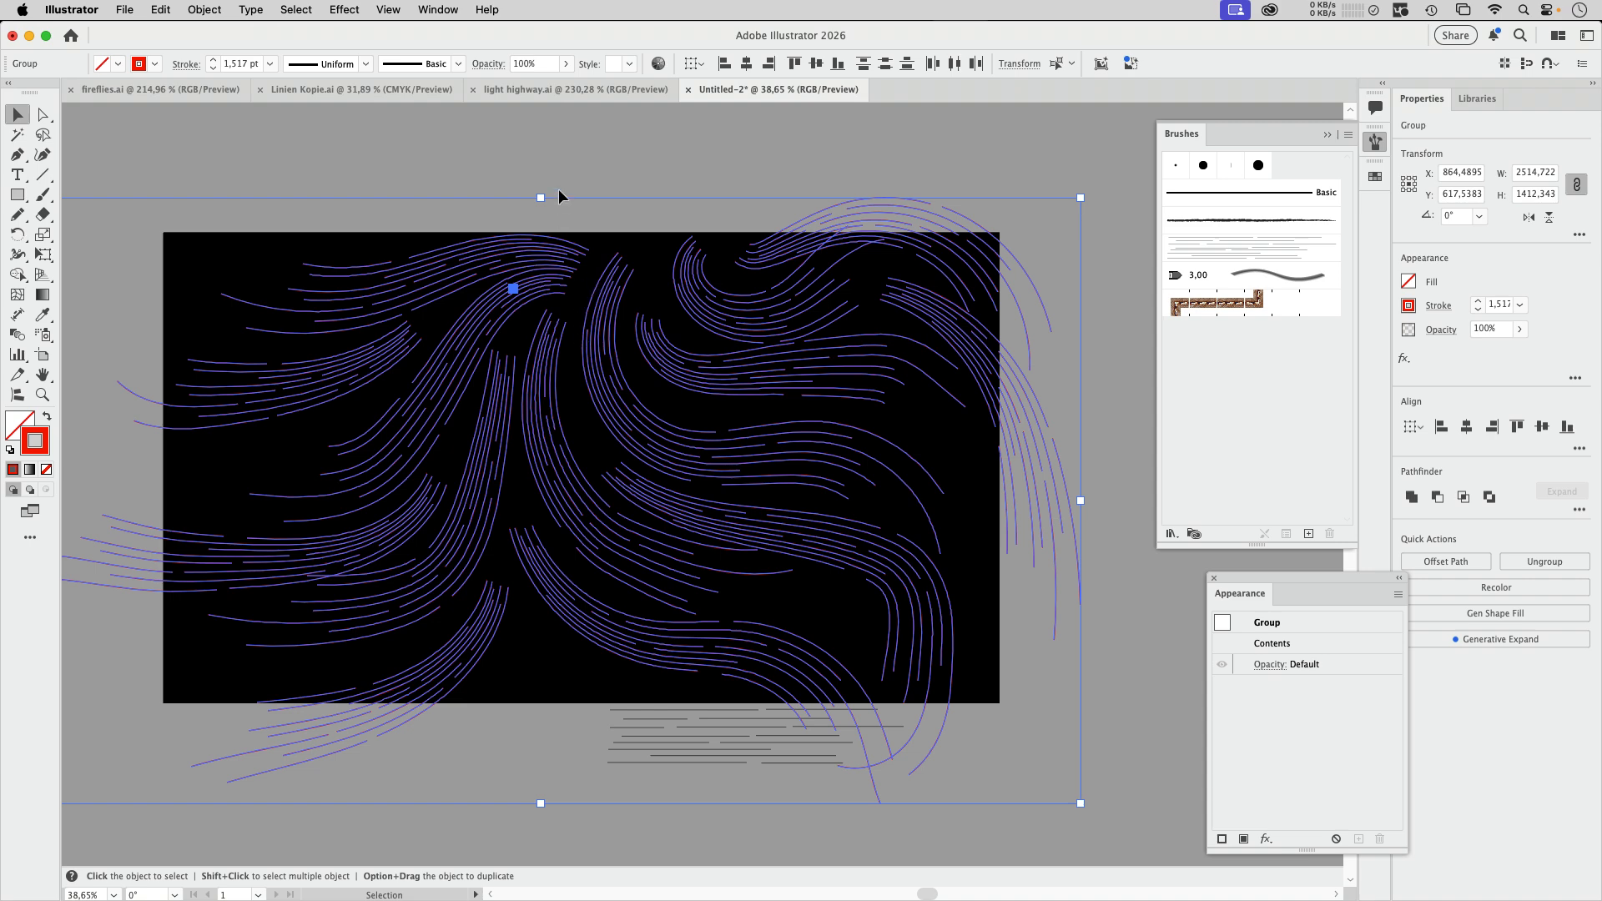
Display the Gradient panel, apply the white-to-black linear gradient to the expanded lines' stroke, and place the panel beside the Brushes panel.
click(438, 10)
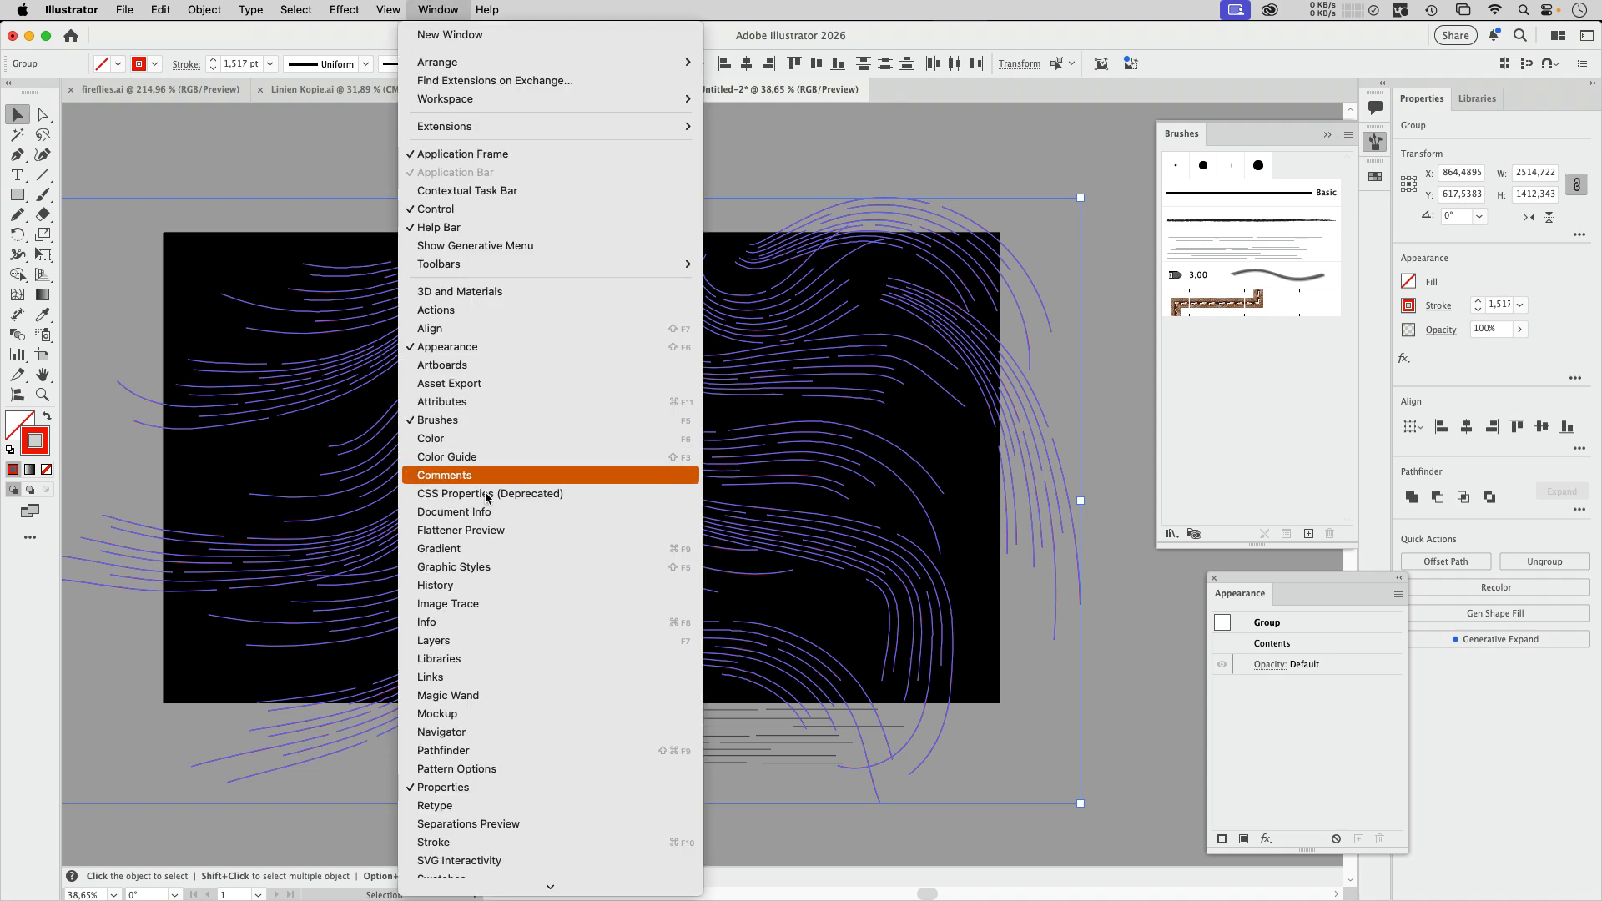
click(442, 548)
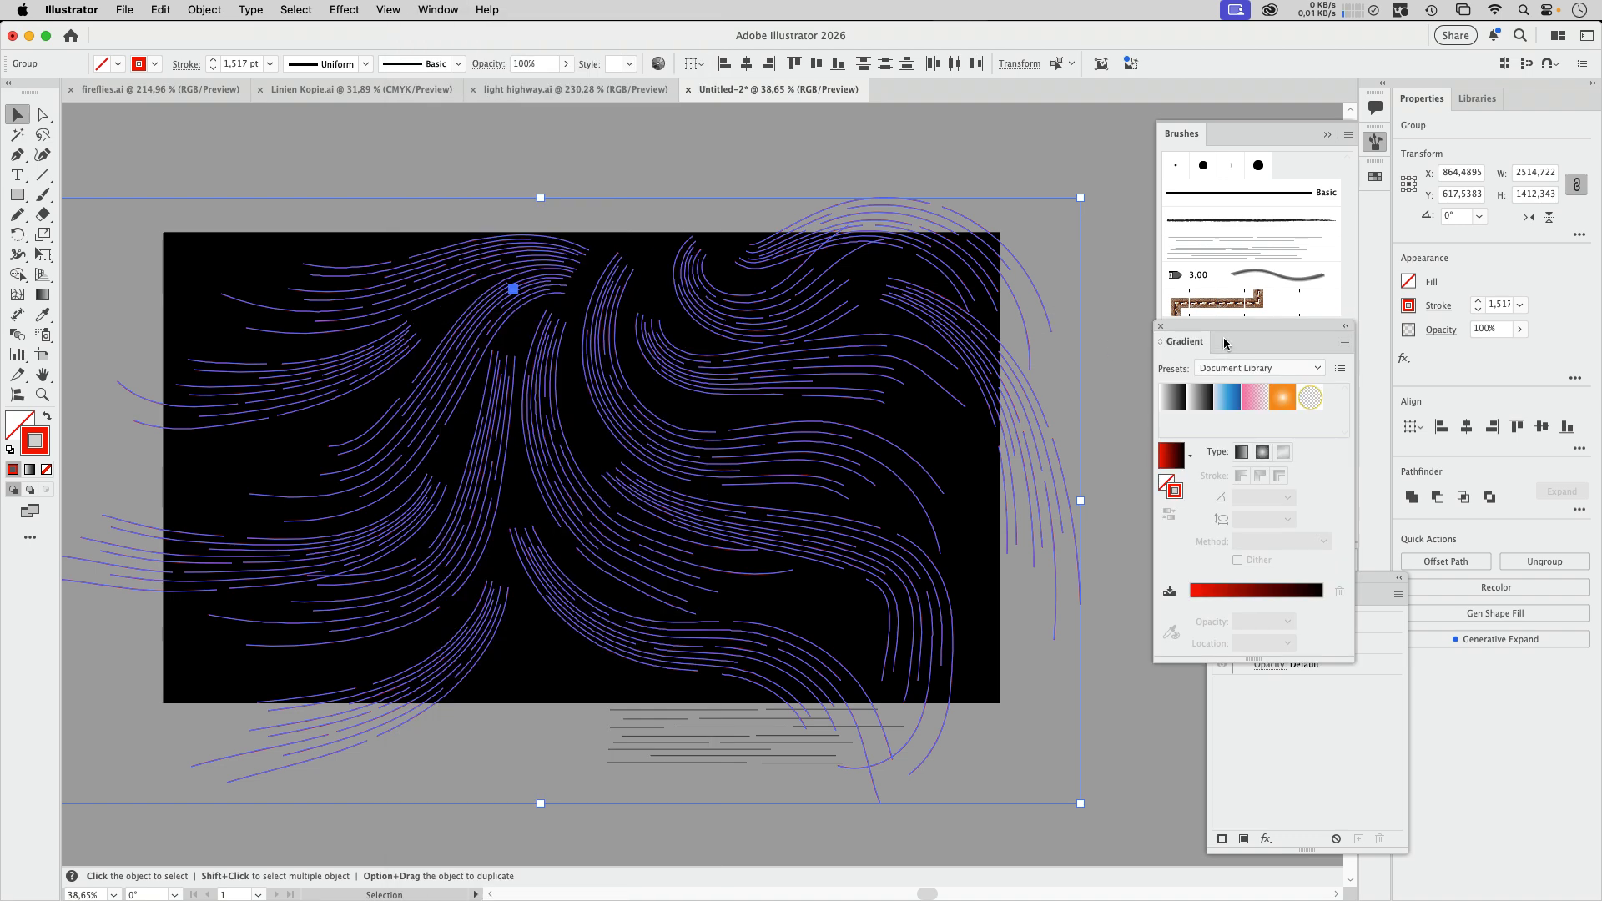
drag(1208, 330, 818, 135)
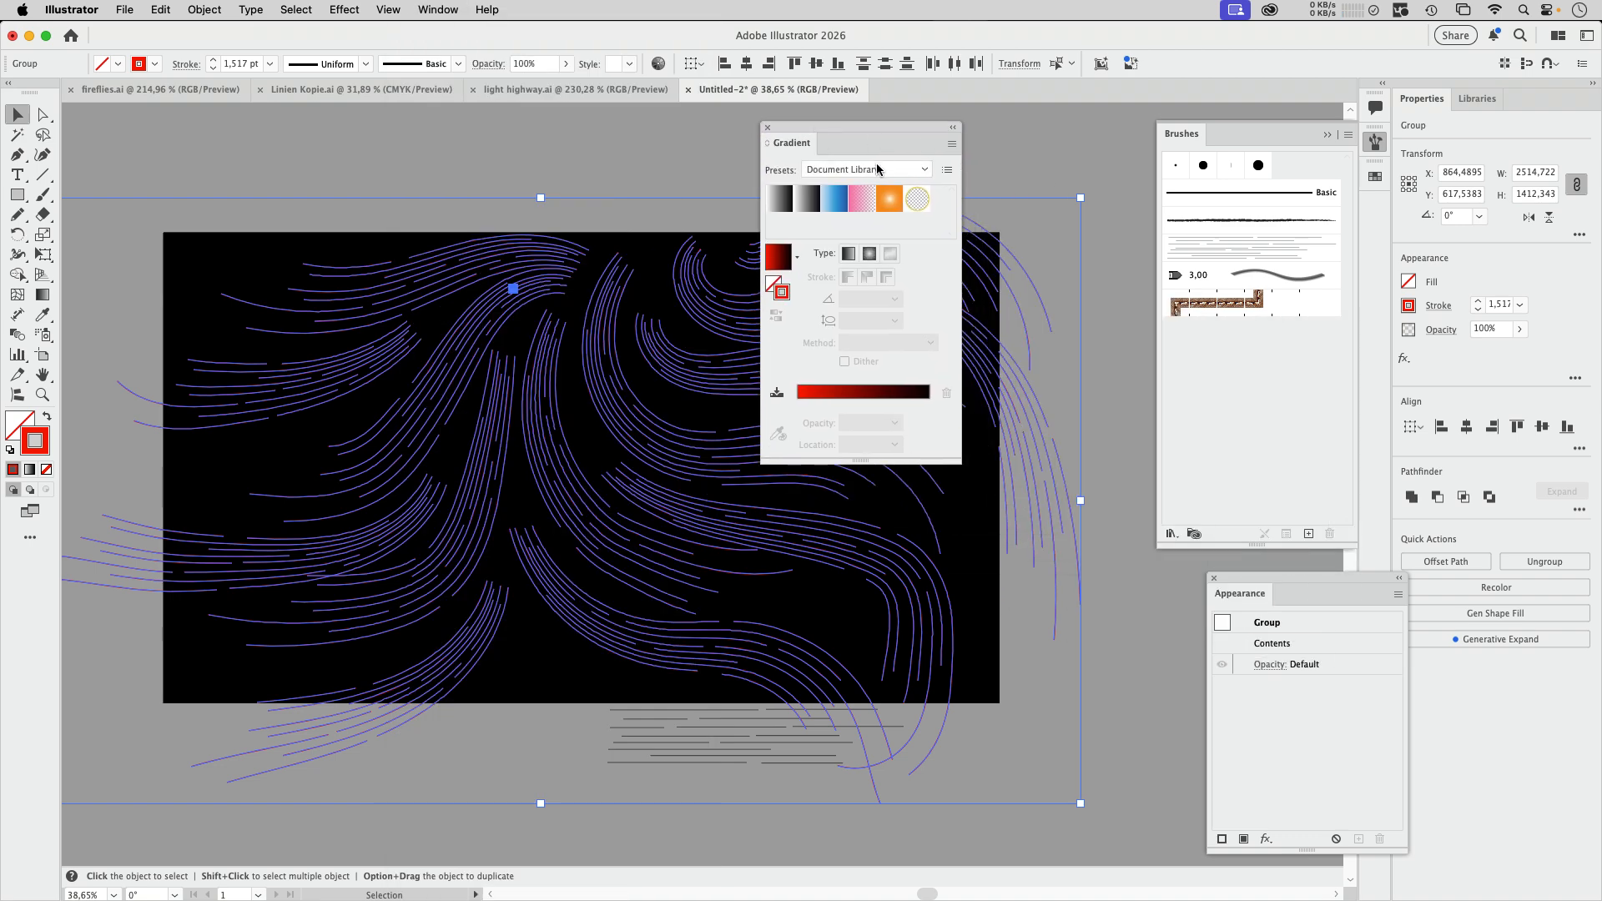
click(779, 205)
drag(859, 140, 916, 117)
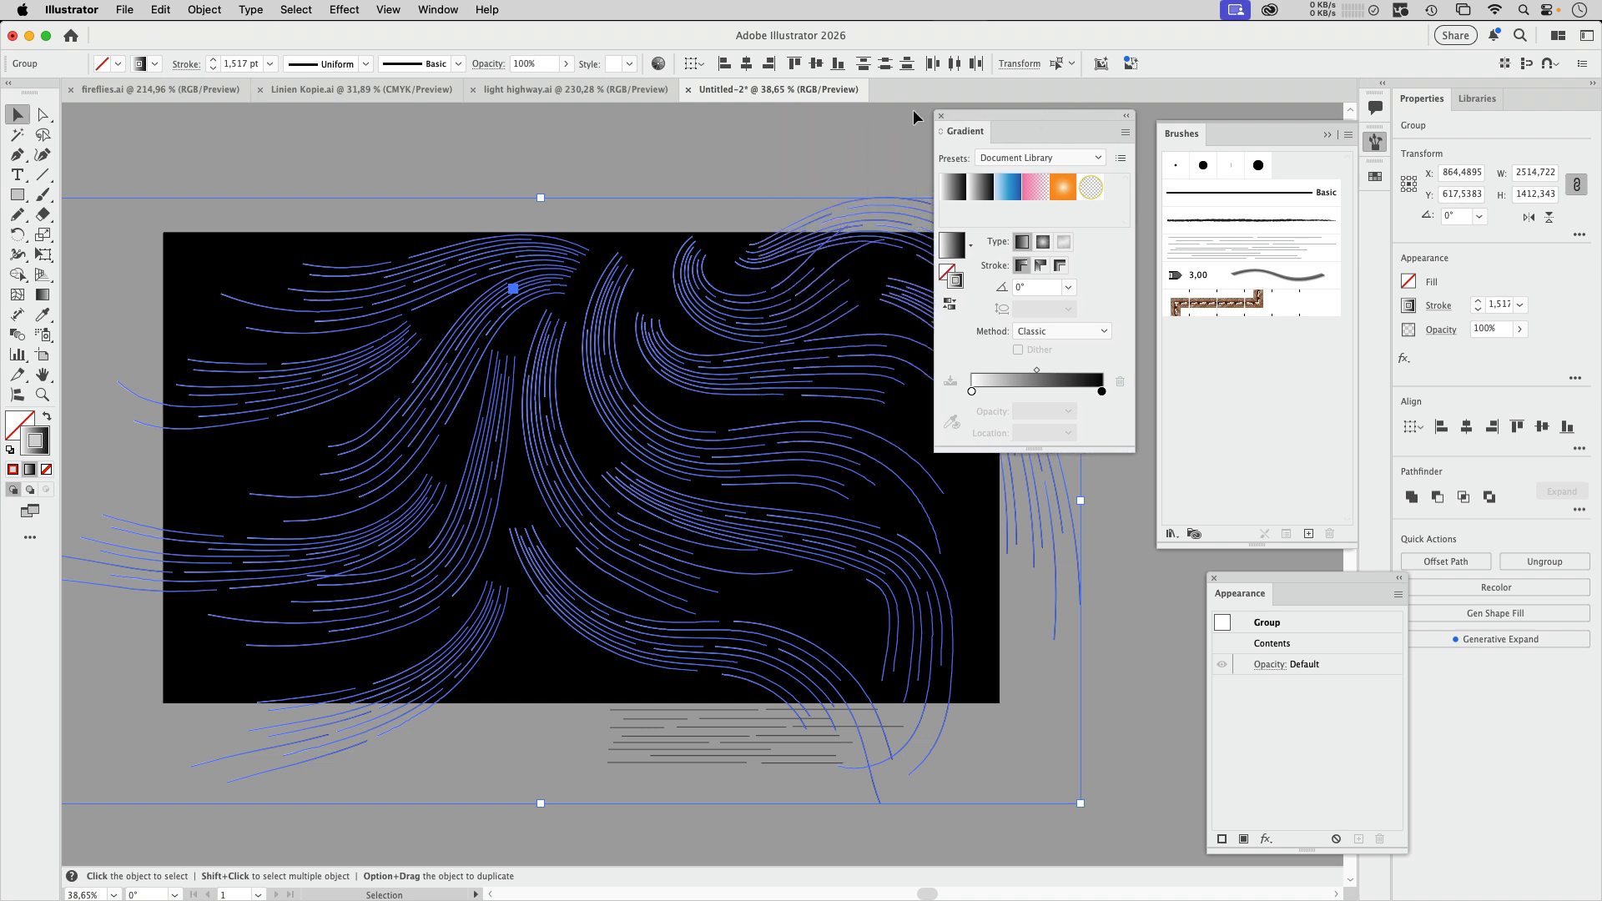
Hide the selection edges, and apply the stroke gradient along the lines in reversed direction.
click(388, 9)
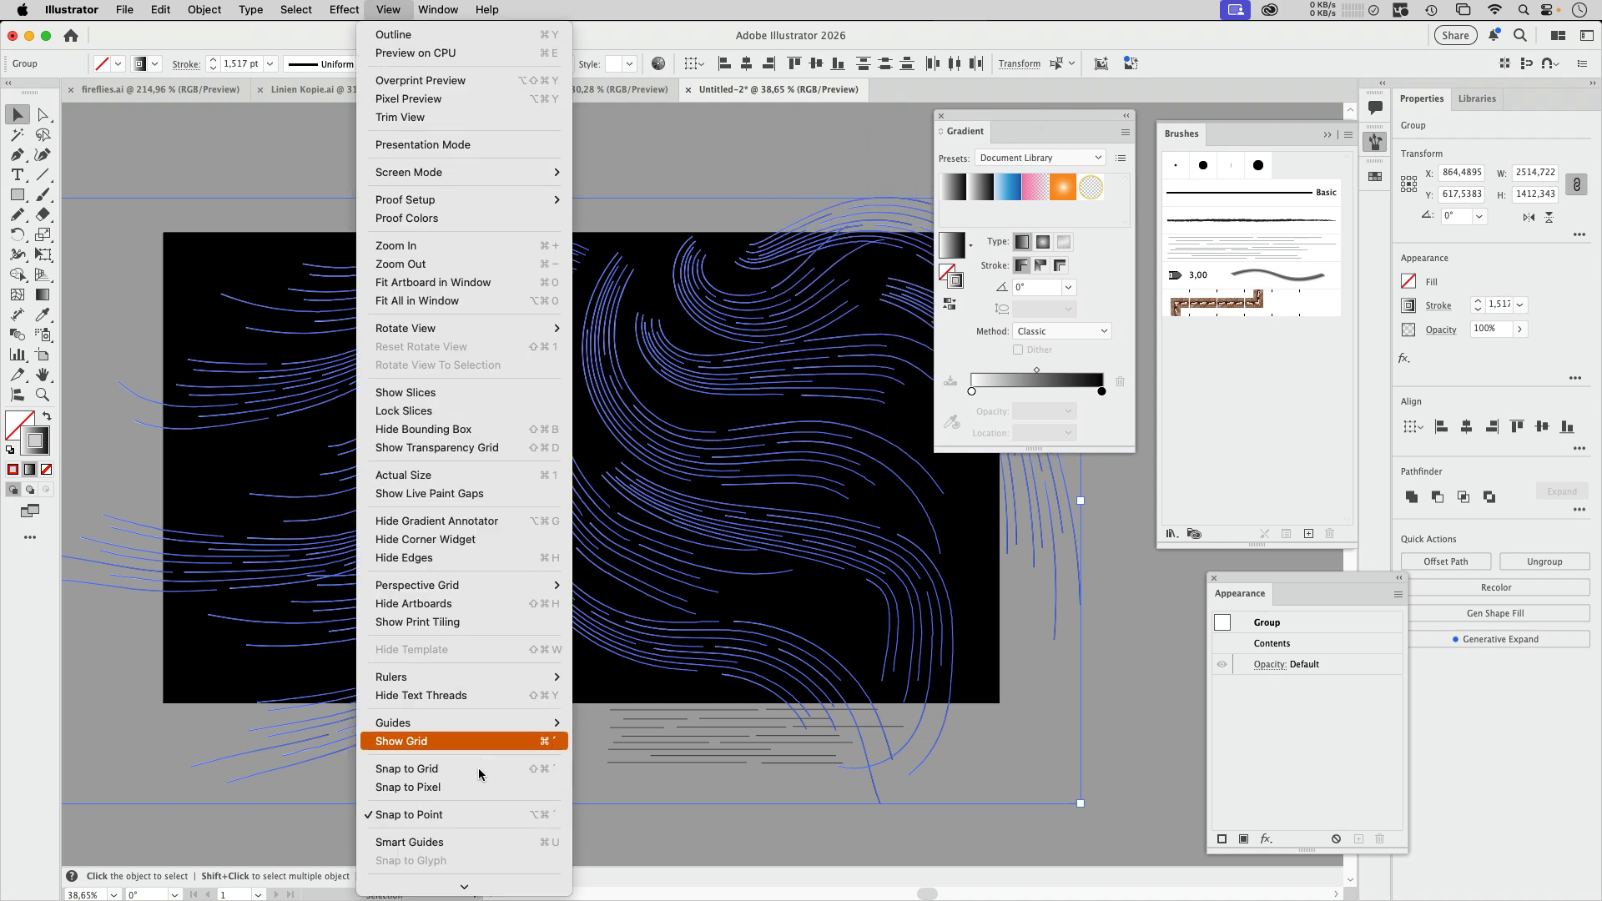
click(392, 557)
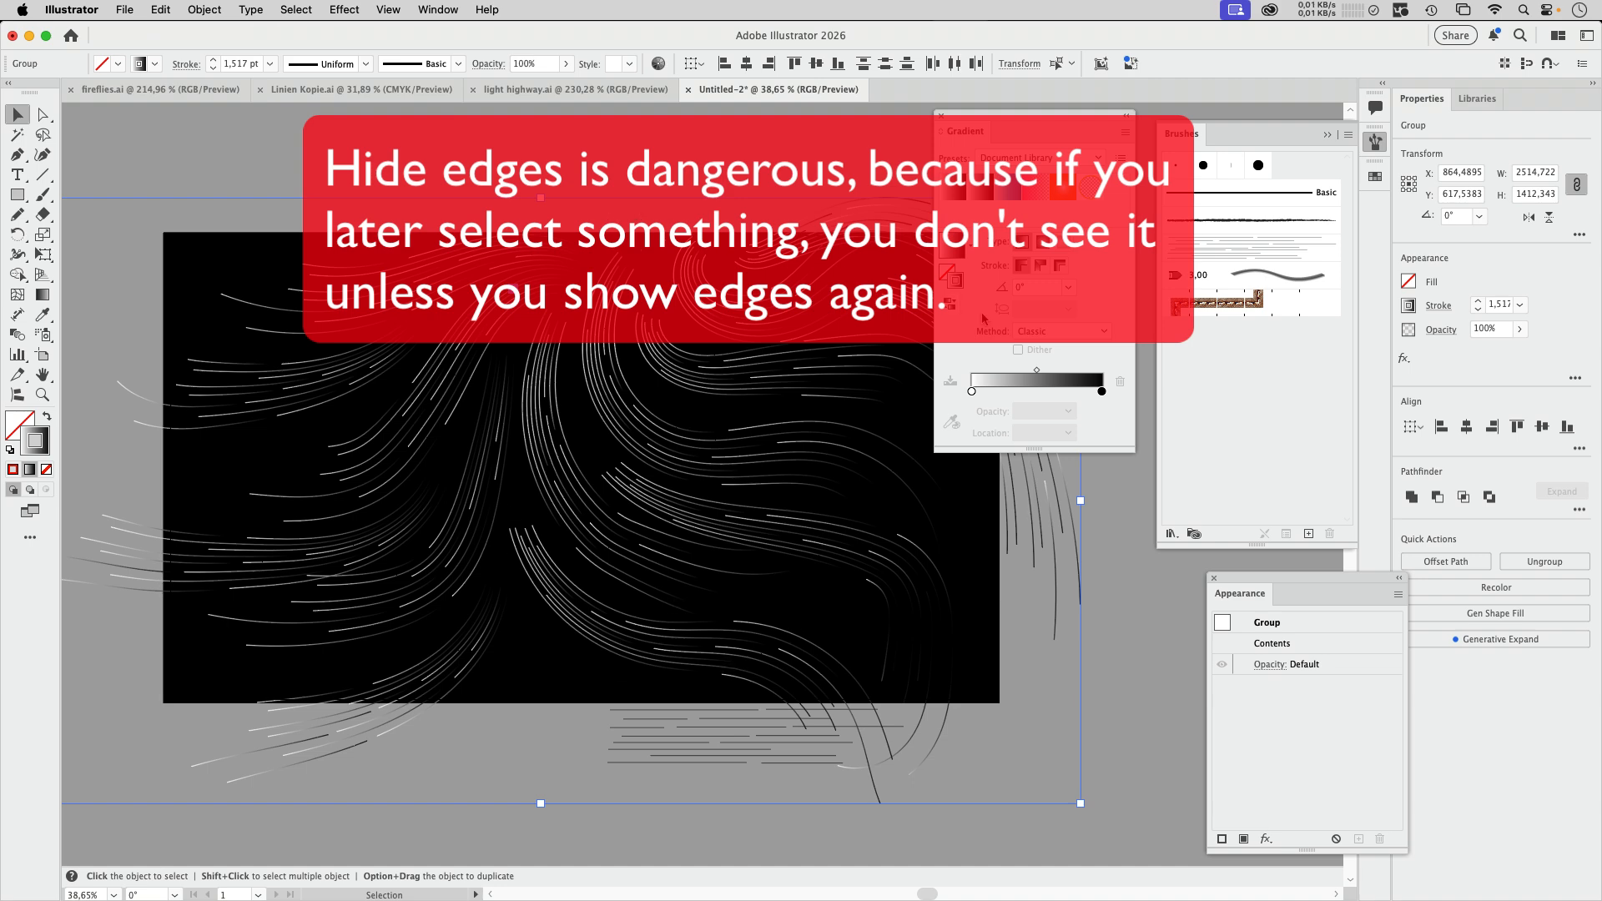
click(1040, 266)
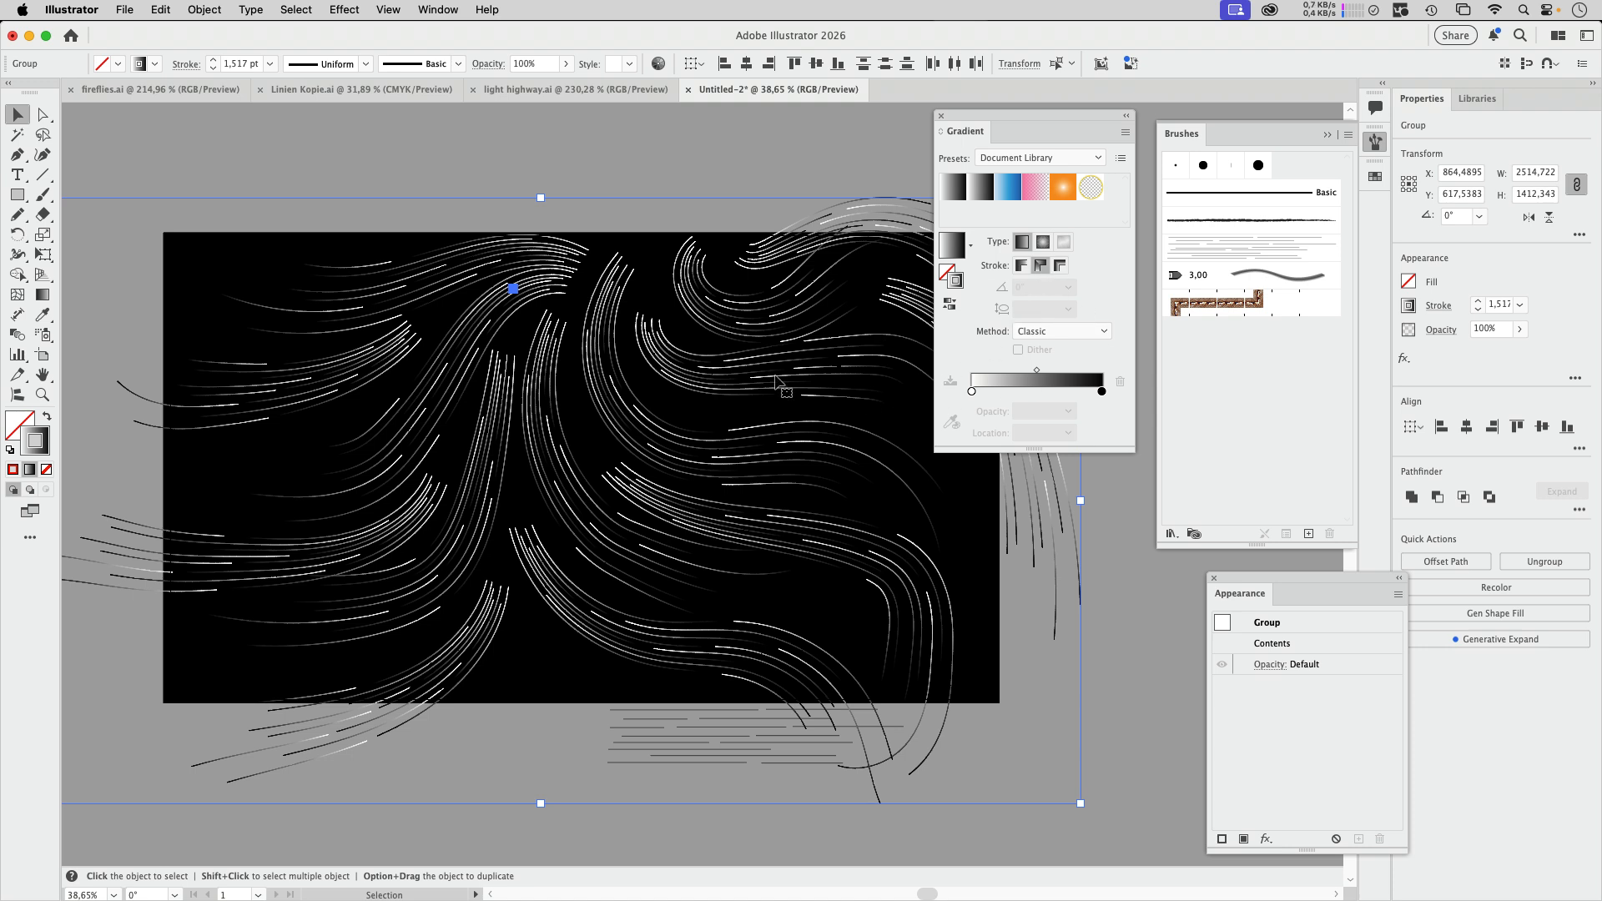
click(951, 306)
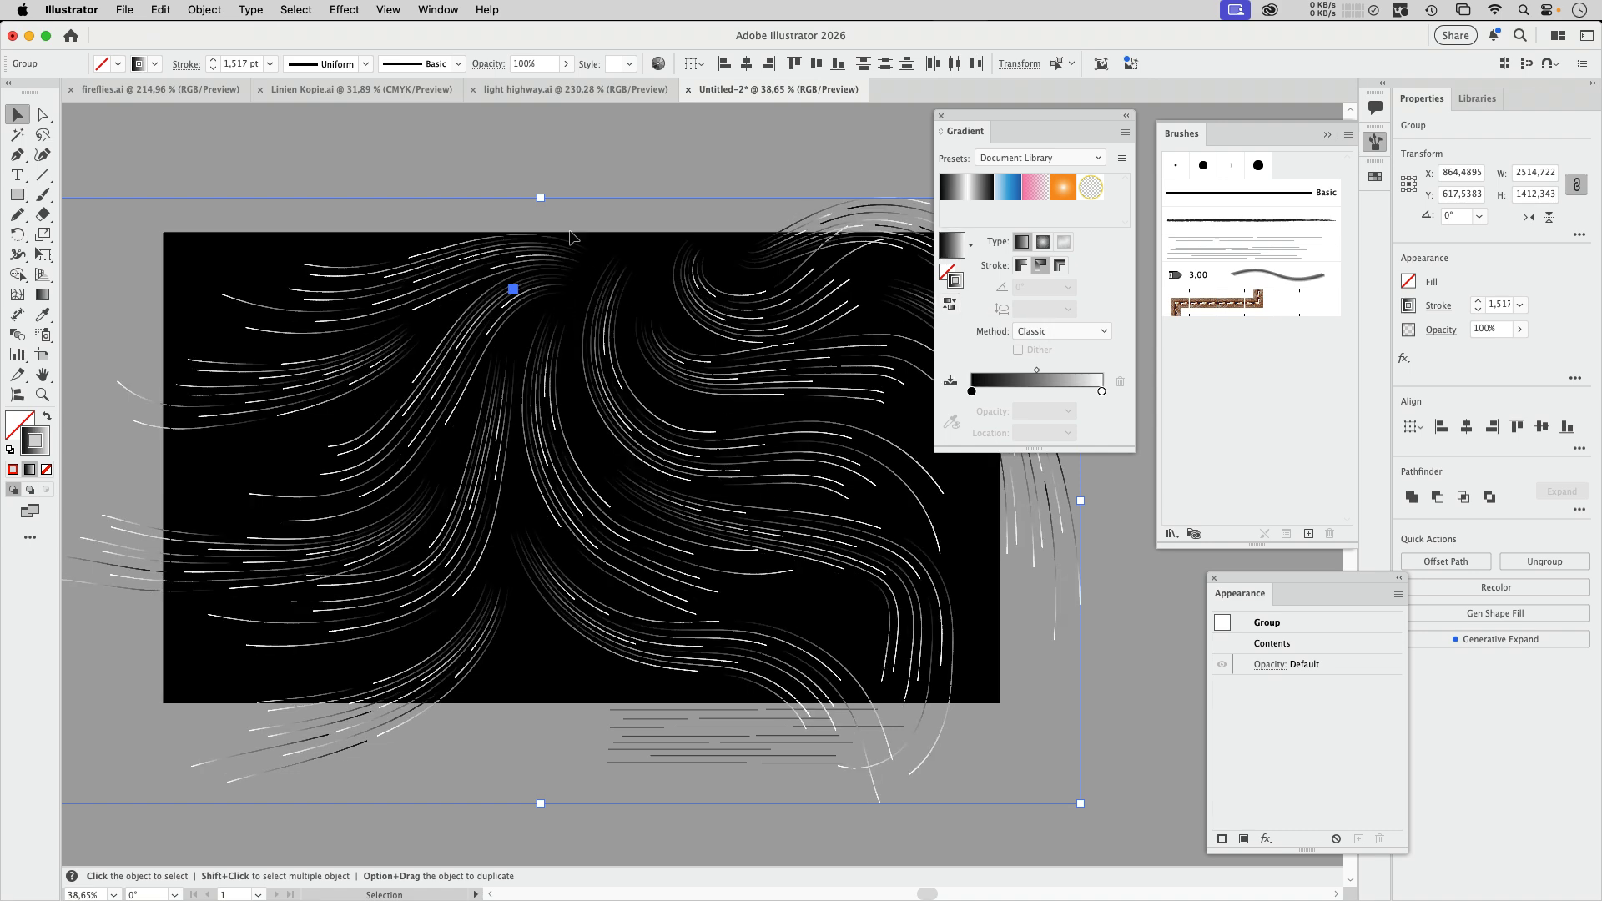
Give the lines round stroke caps, move the Gradient panel off the artwork, and deselect everything.
click(1438, 305)
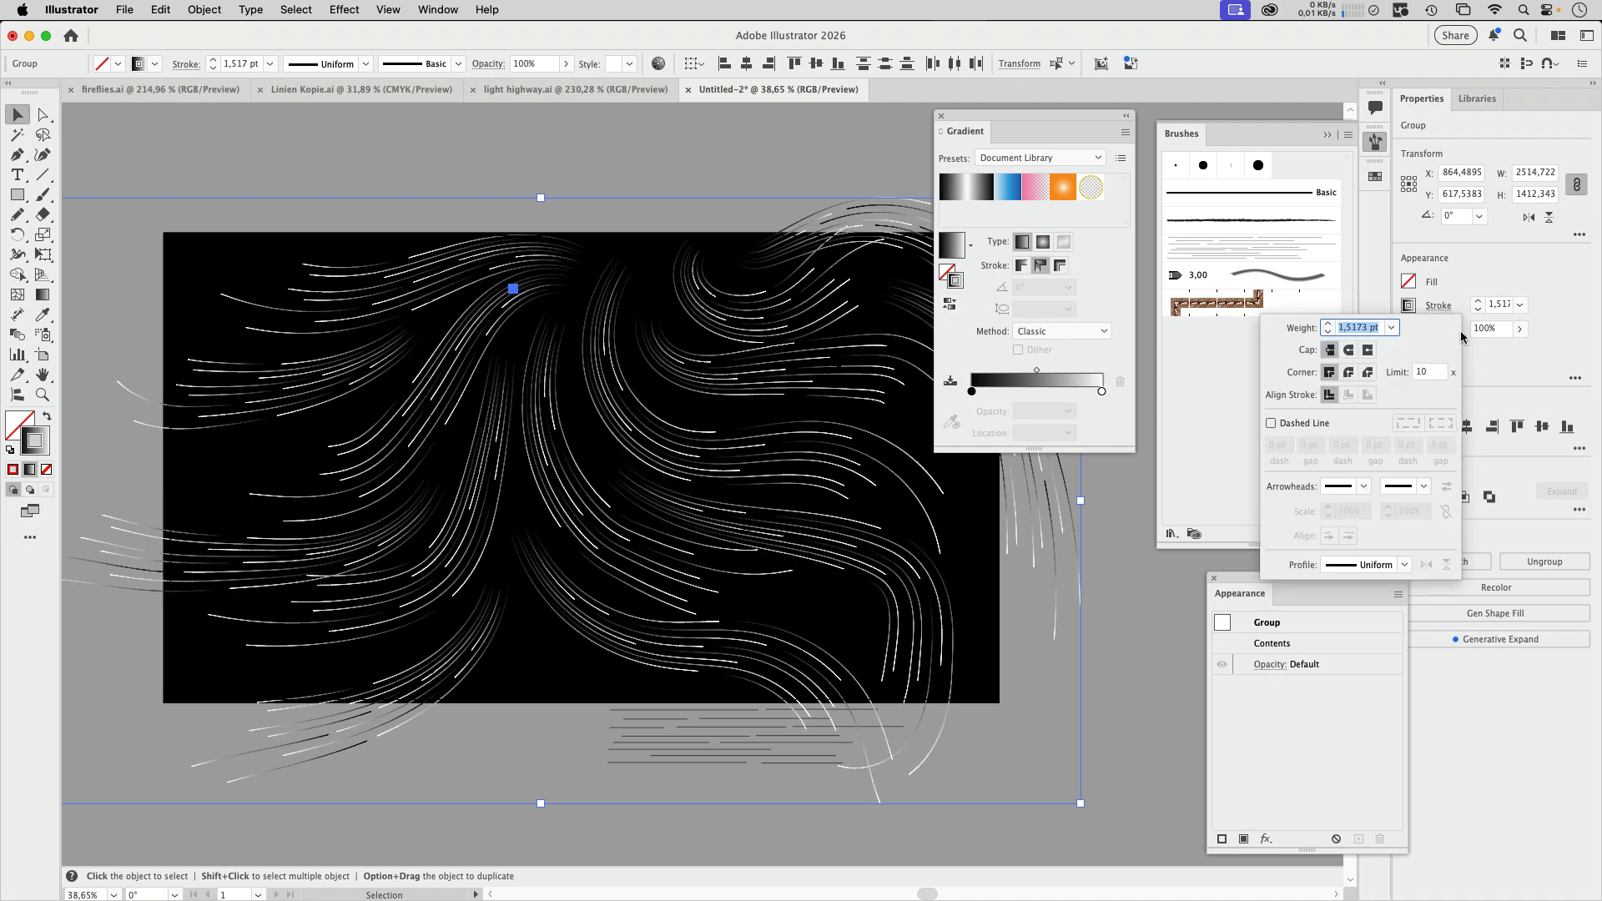
click(1349, 349)
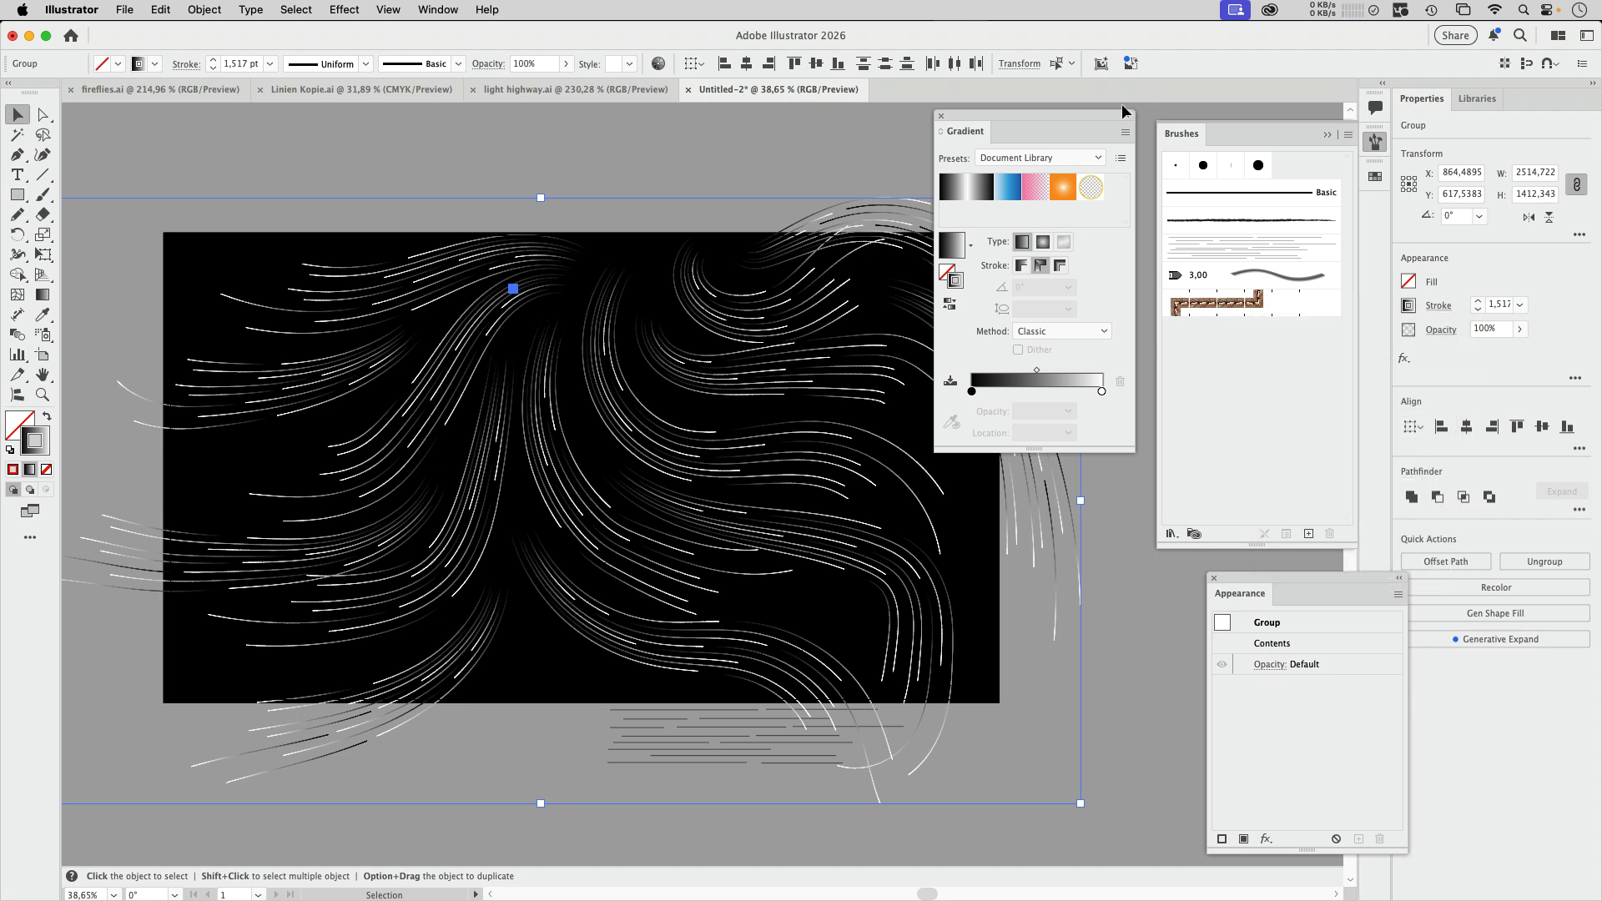
drag(1083, 112, 1223, 115)
click(714, 184)
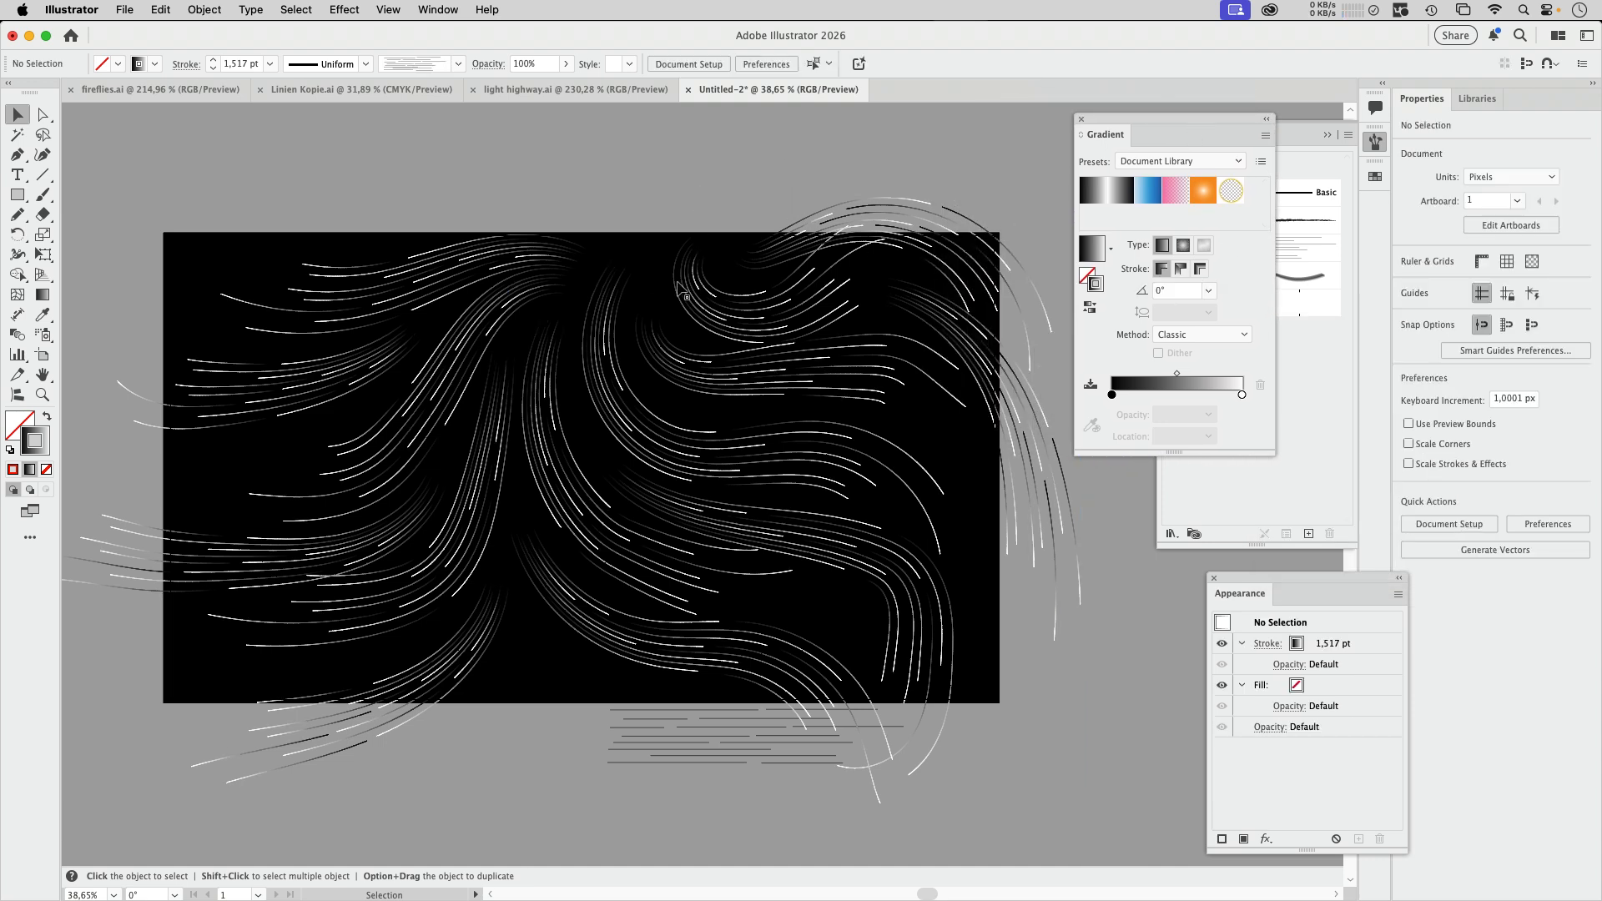
Select the curved line group right of the centre and add a stroke gradient stop at about 90%.
scroll(697, 484, up, 5)
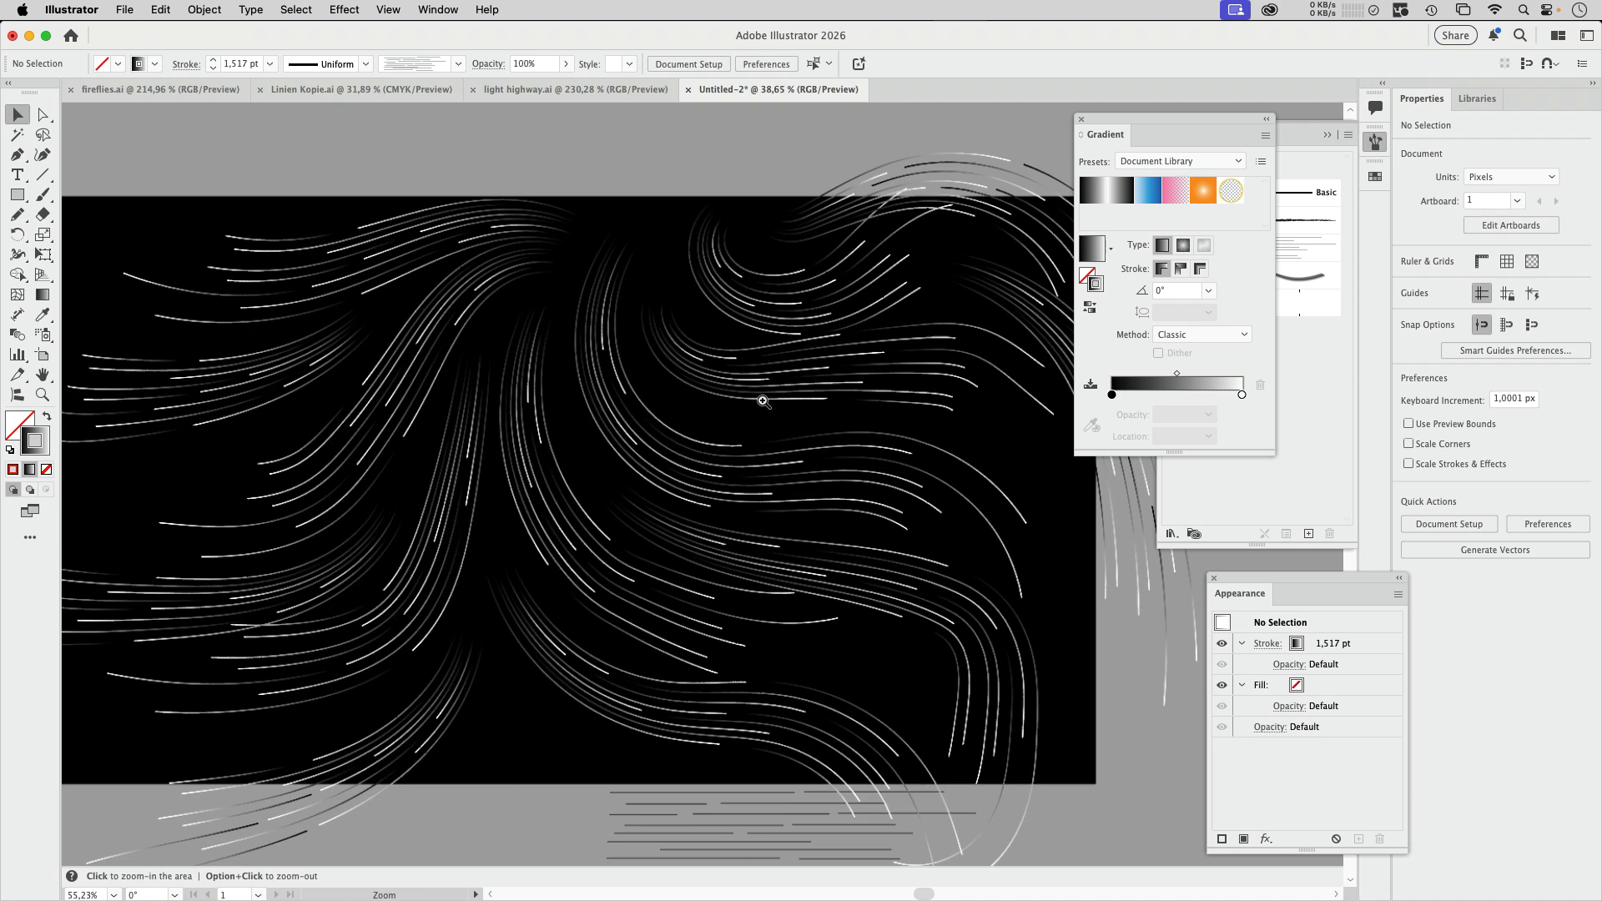
click(612, 455)
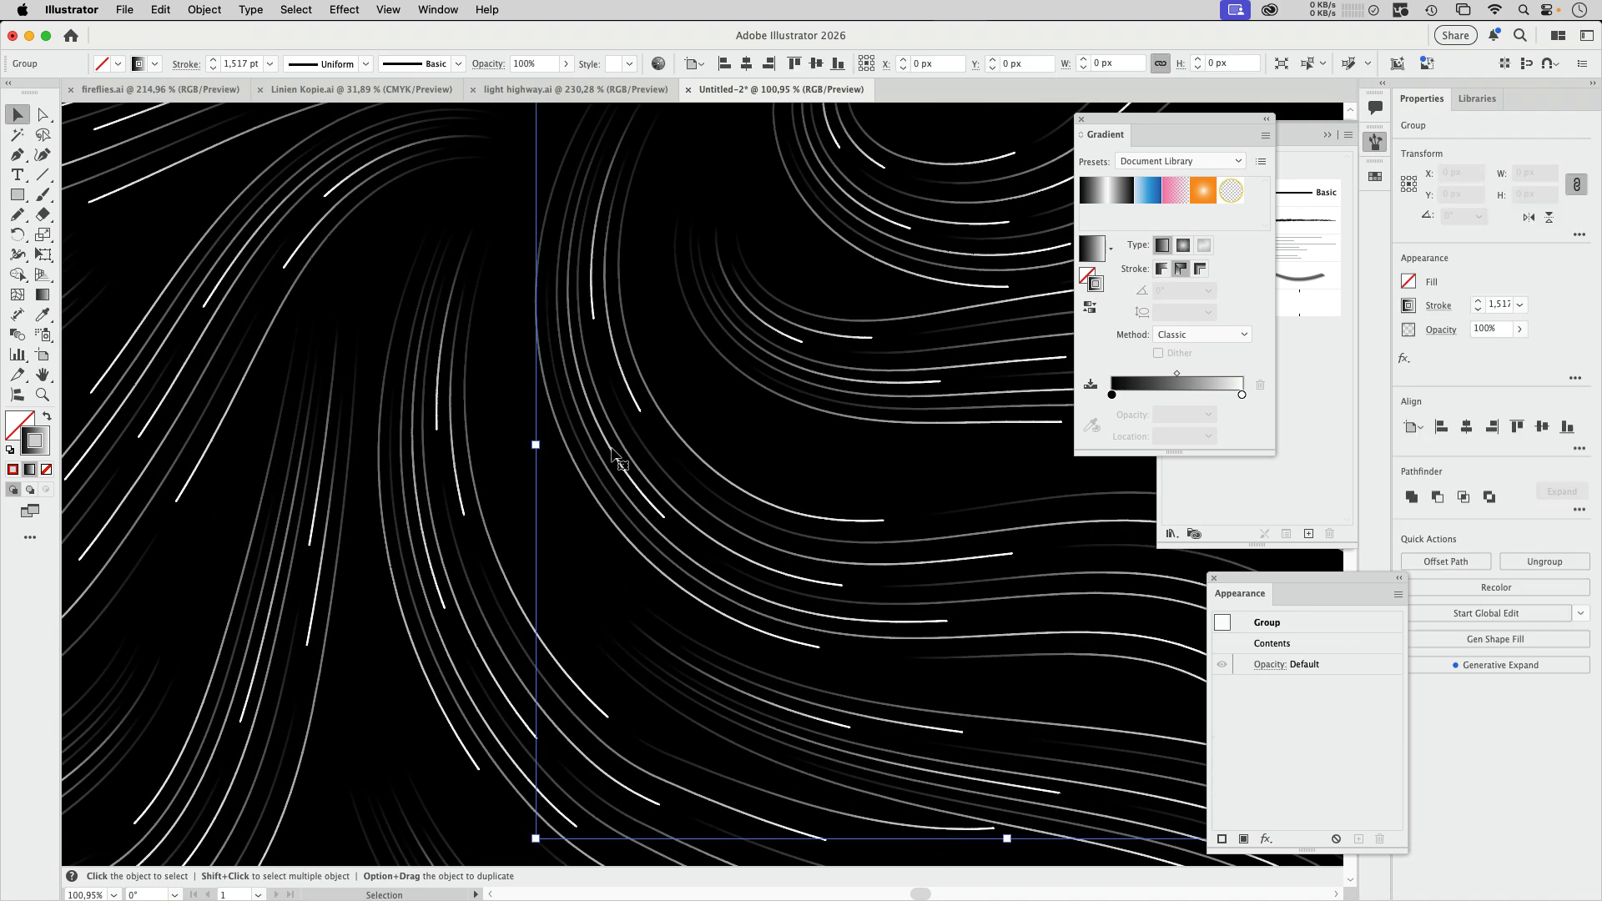
click(1241, 393)
click(1231, 392)
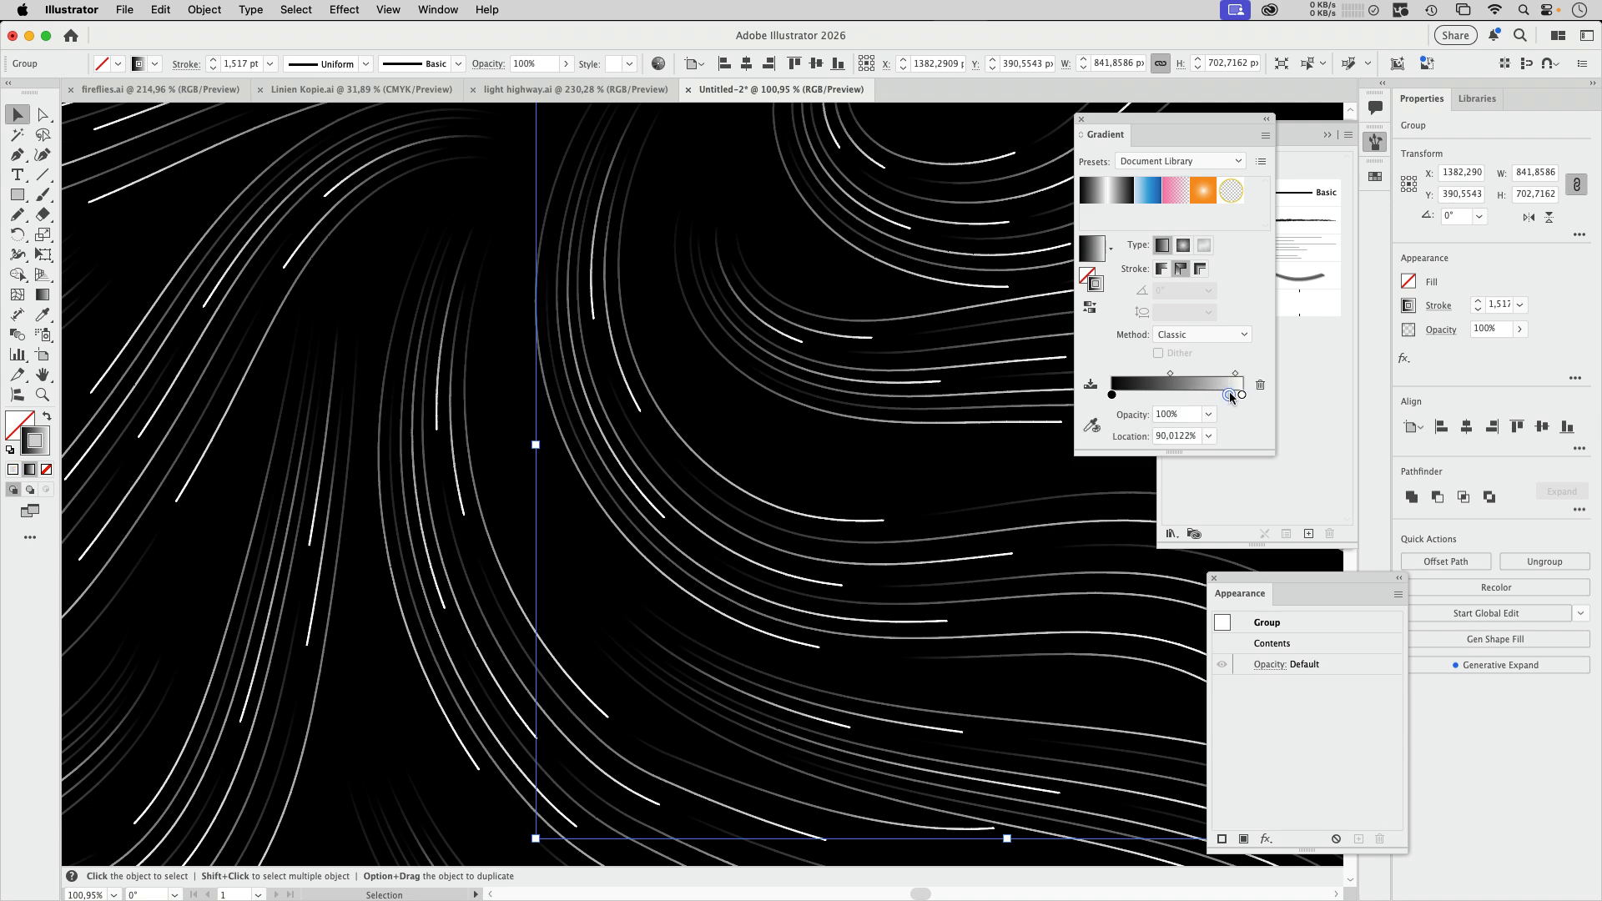
Colour the stroke gradient stop near 90% yellow and add an orange stop at about 76%.
double_click(1231, 392)
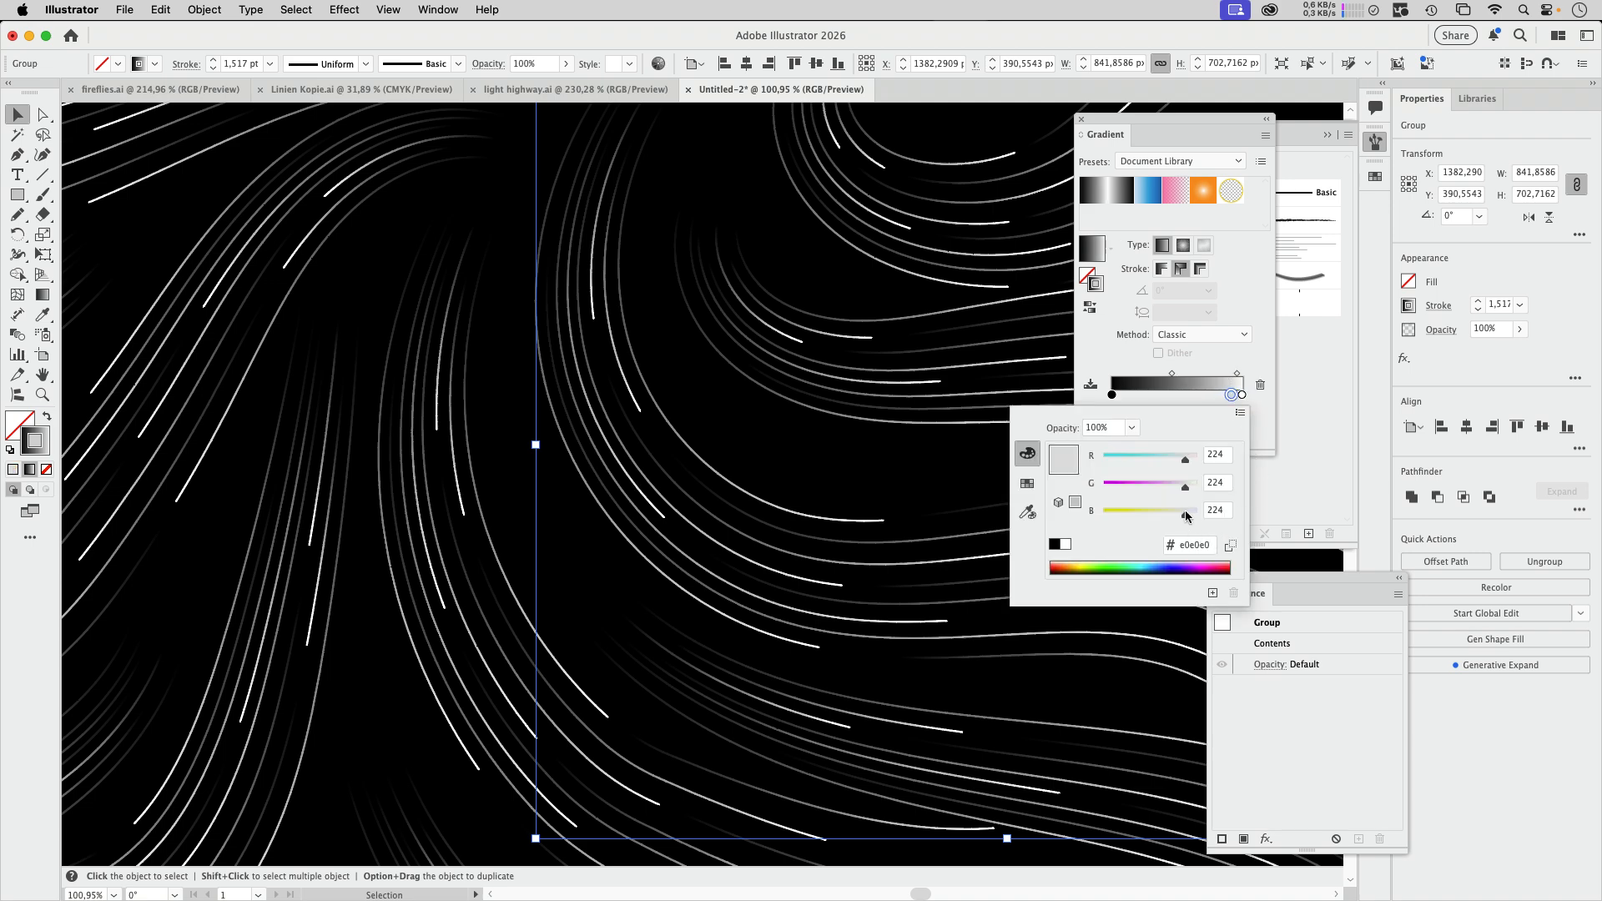
drag(1187, 513, 1103, 513)
click(1209, 394)
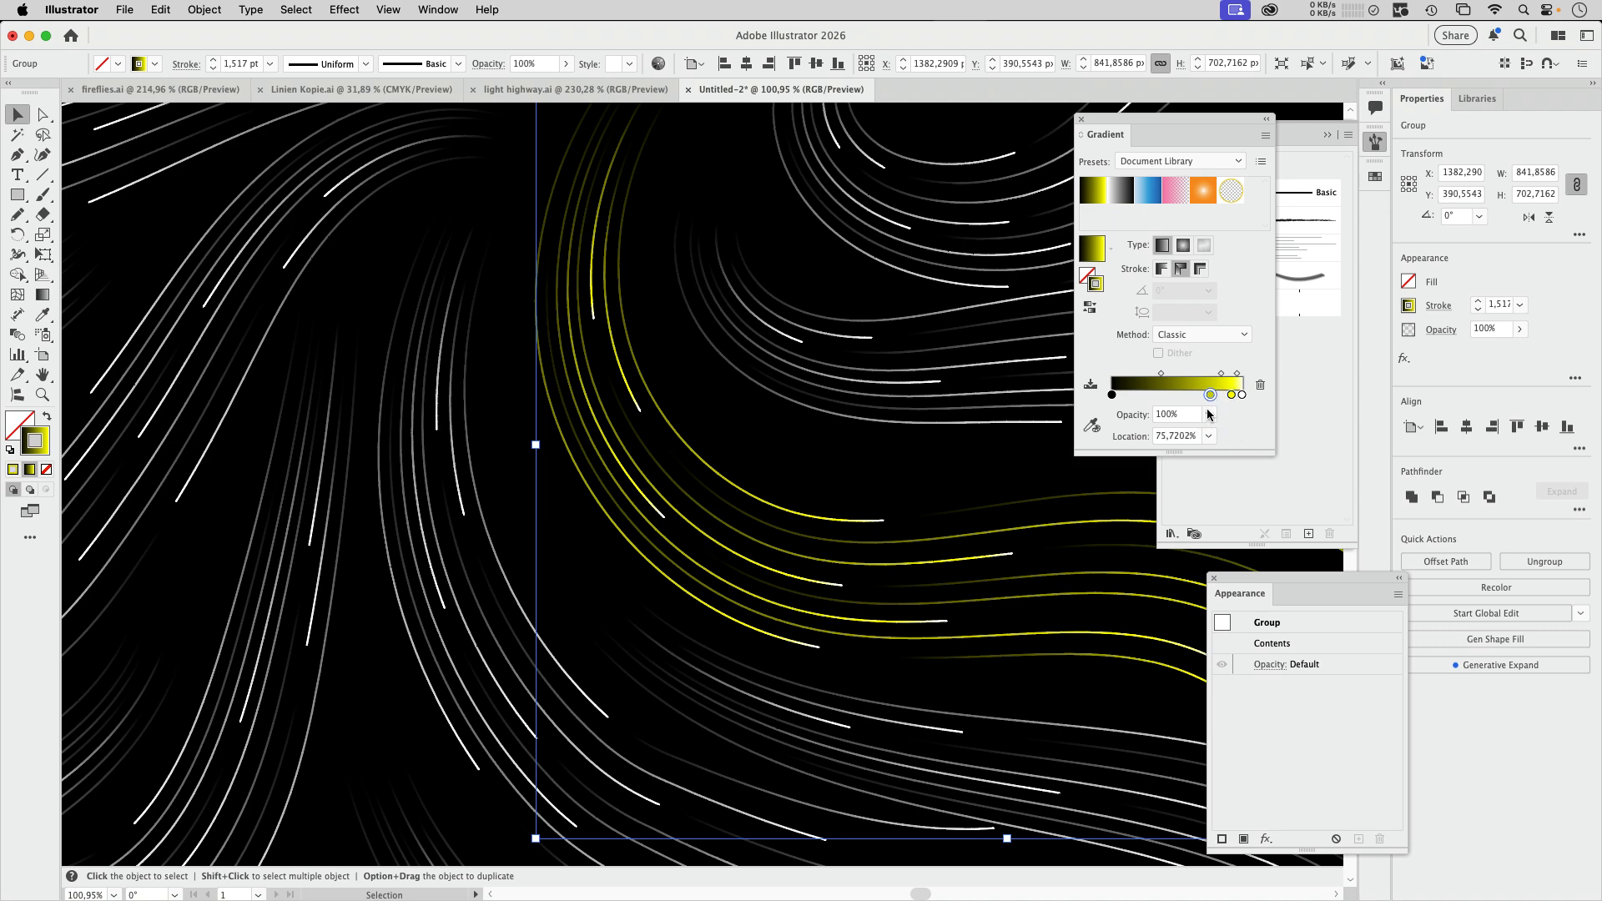
double_click(1211, 394)
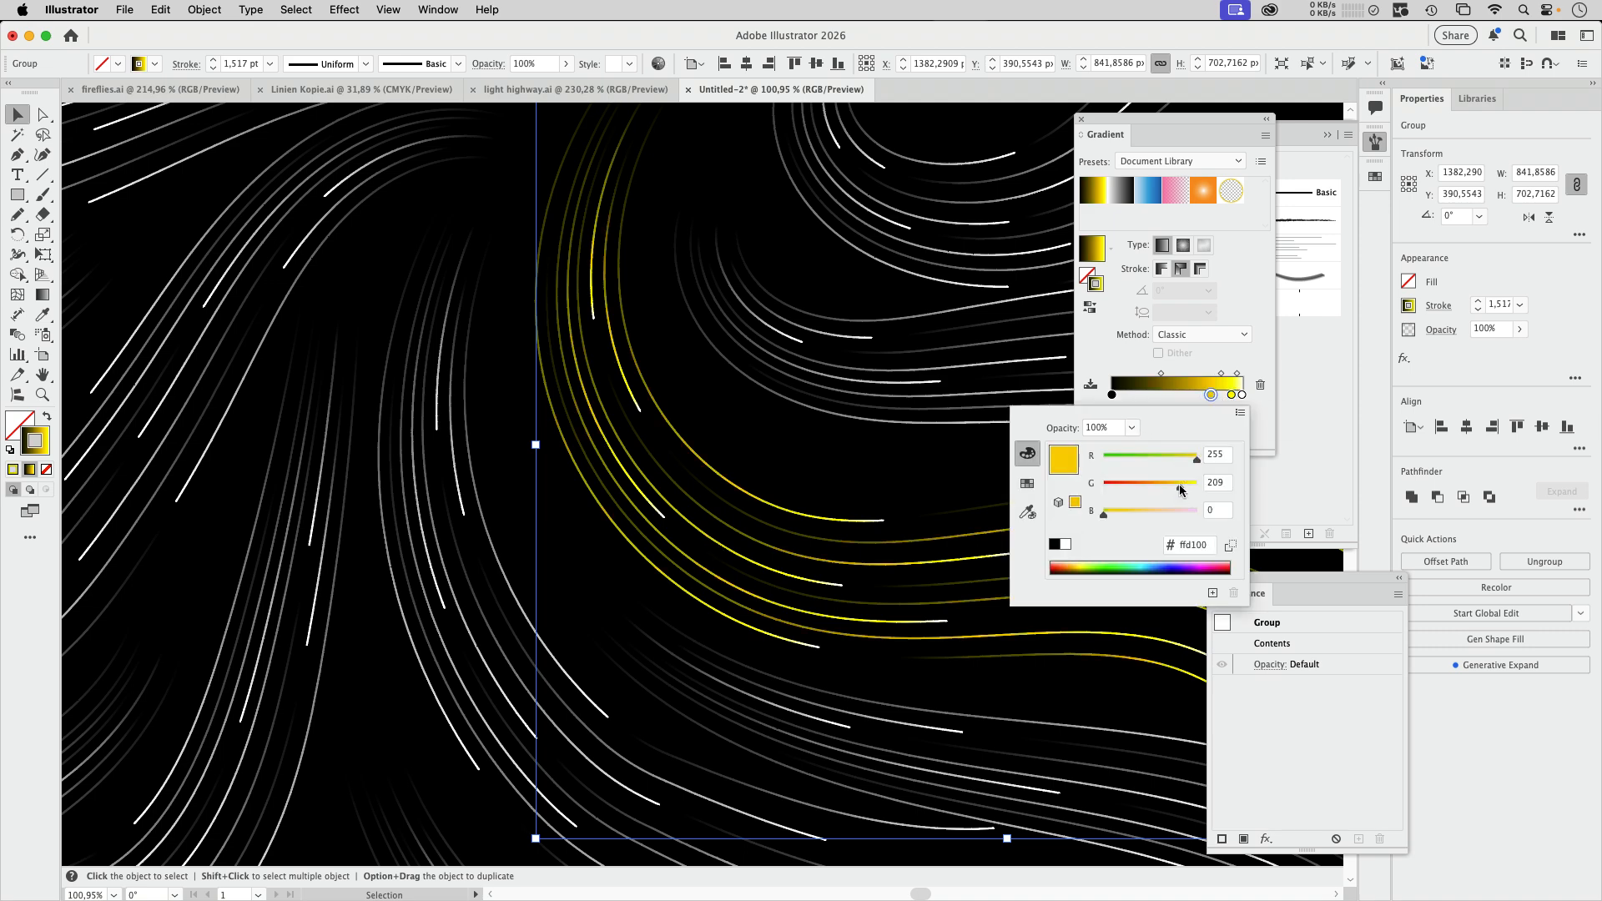
mouse_move(1179, 485)
mouse_down()
mouse_move(1101, 486)
mouse_move(1172, 513)
mouse_up()
Add a magenta stop and a purple (#5f00c6) stop to the stroke gradient between the black and orange stops.
click(1190, 393)
double_click(1189, 395)
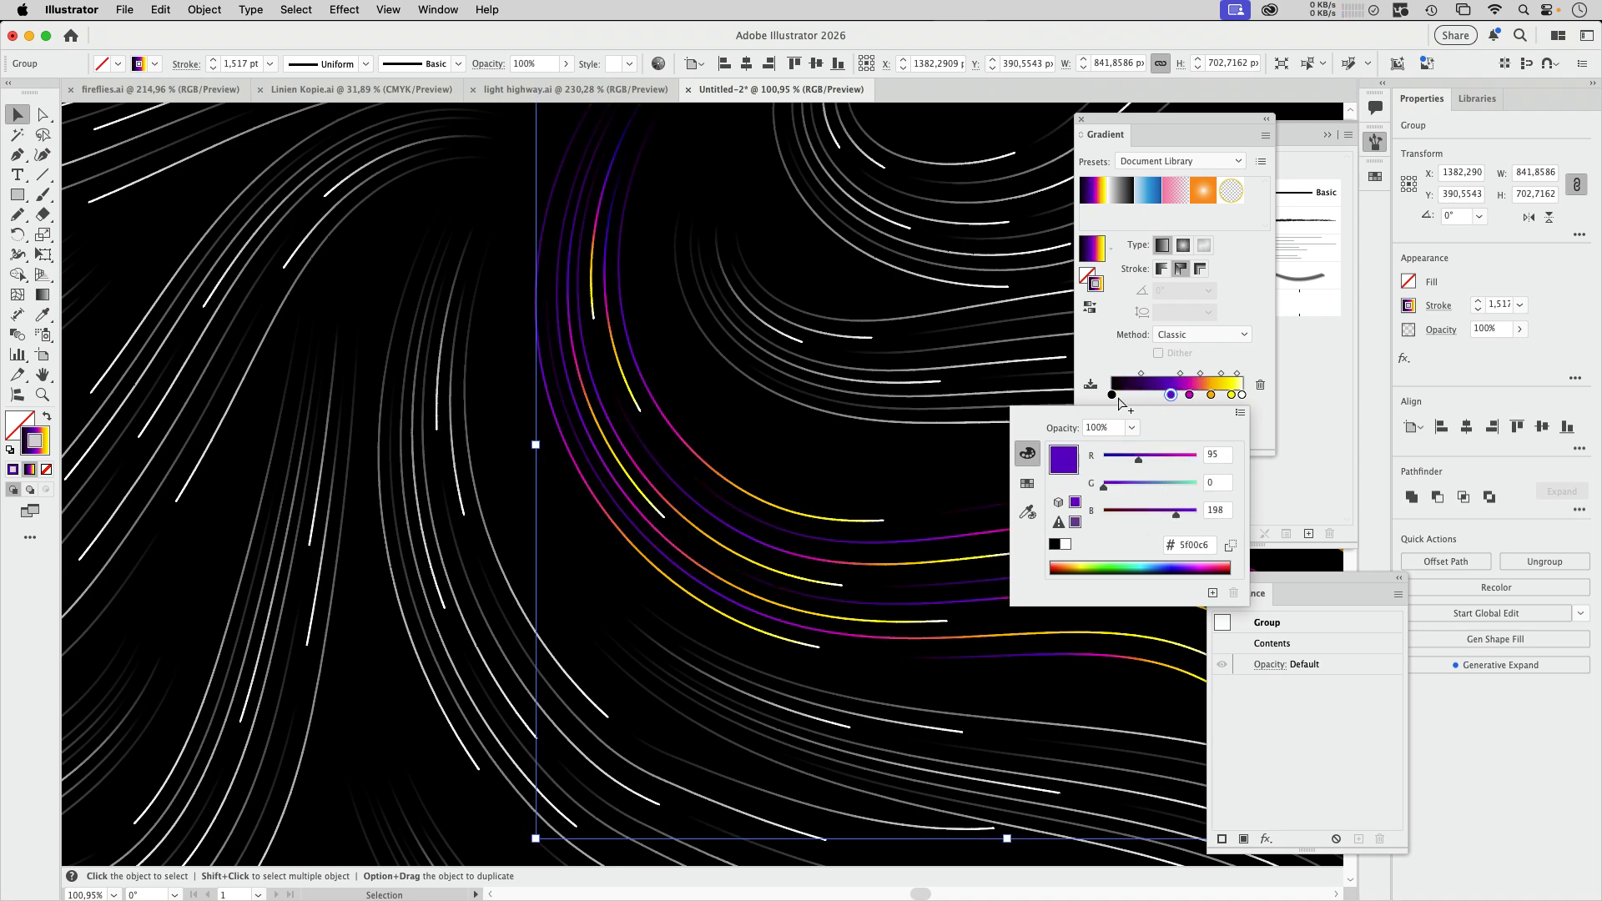
Try dark blue (#000067) on the gradient's starting stop, restore black, and set that stop's opacity to 0%.
click(1112, 395)
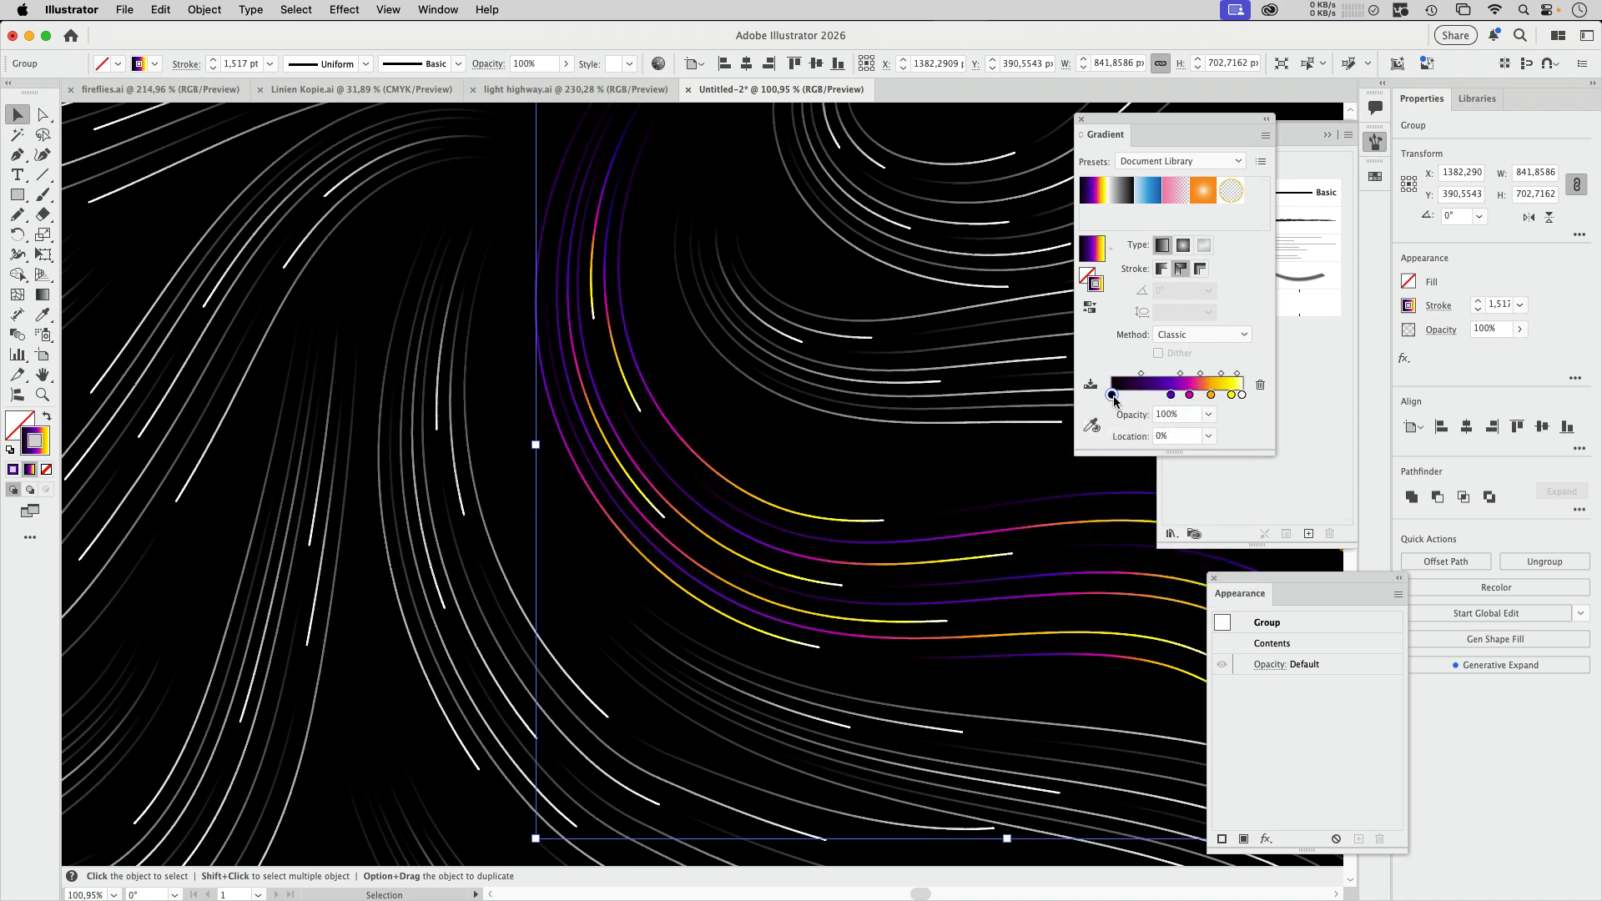
double_click(1113, 397)
drag(1132, 512, 1141, 514)
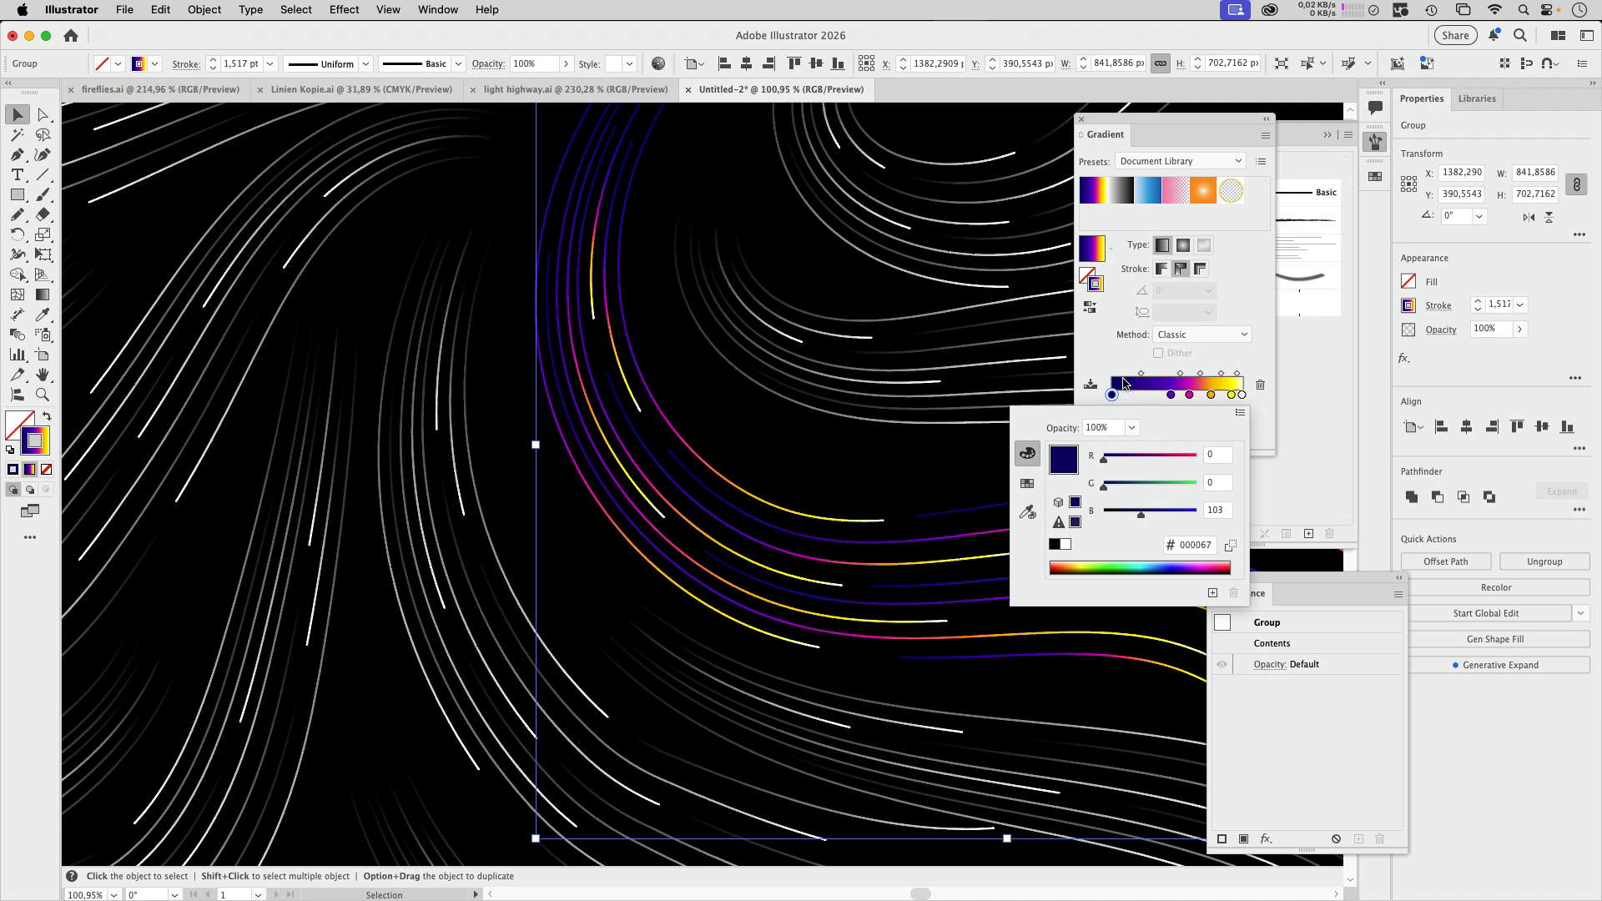
click(1132, 427)
click(1147, 435)
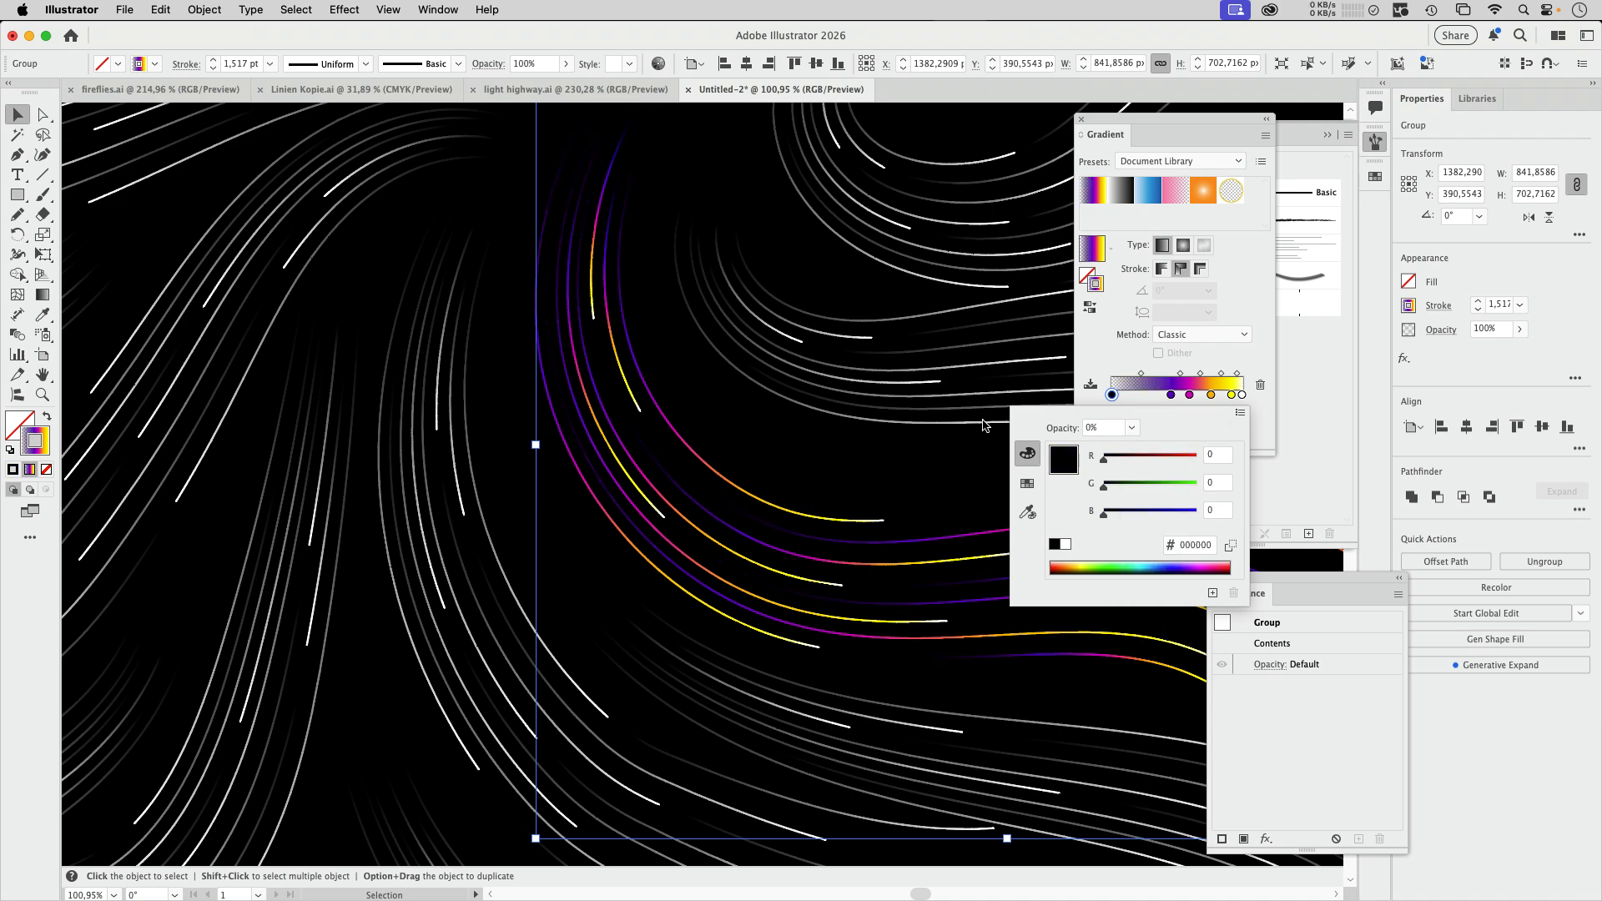
Move the yellow gradient stop to about 95% and deselect the coloured line group.
click(1243, 392)
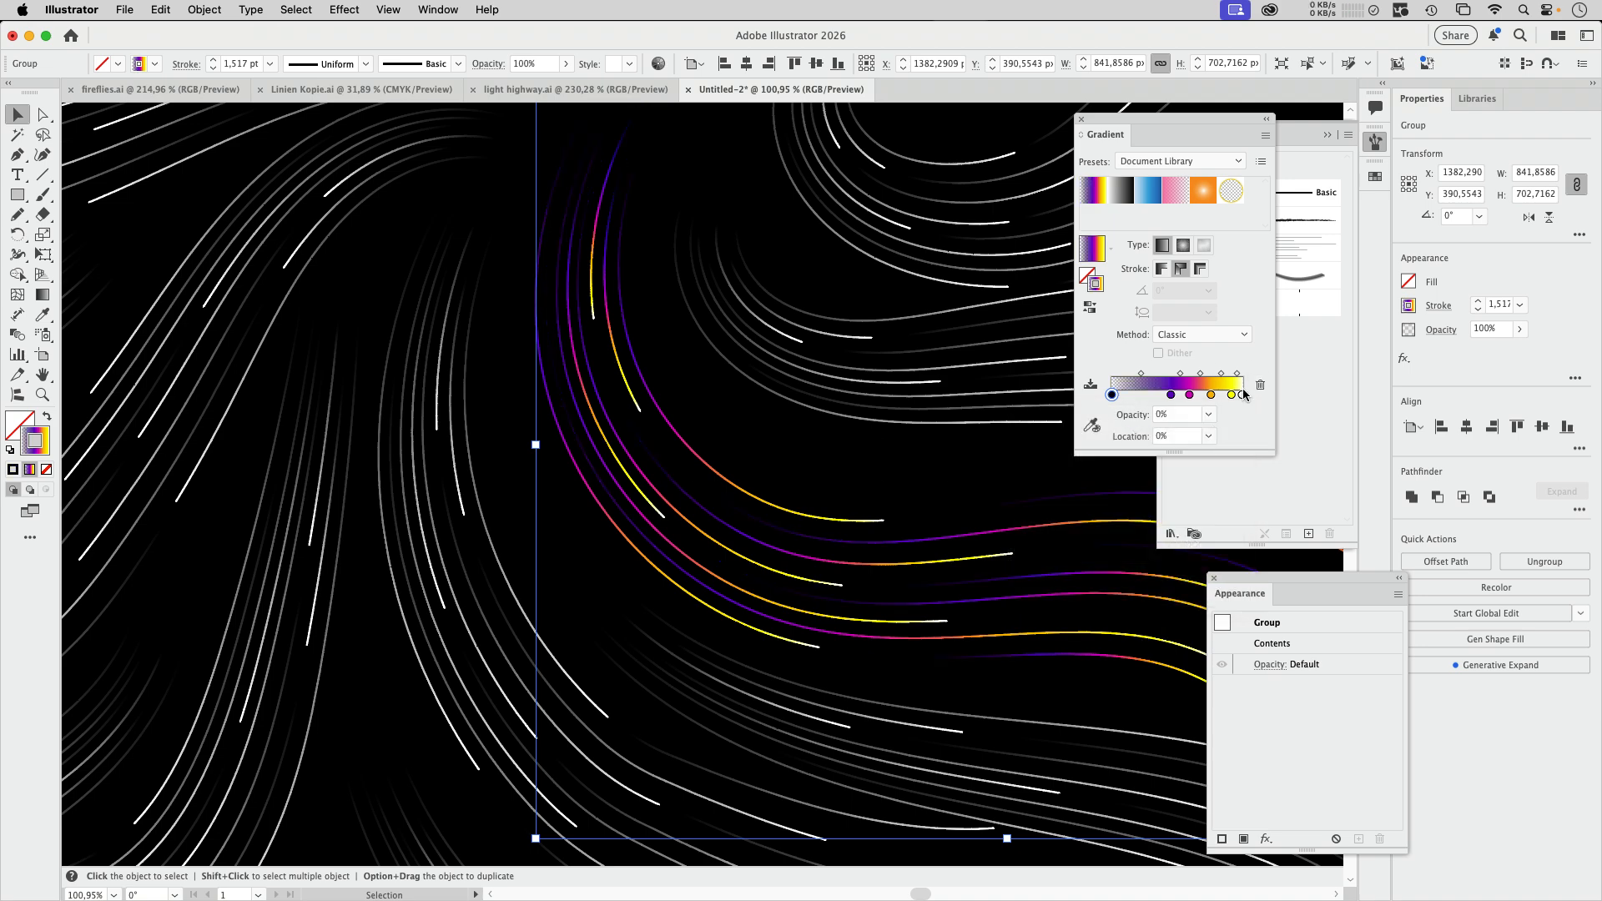
click(1233, 396)
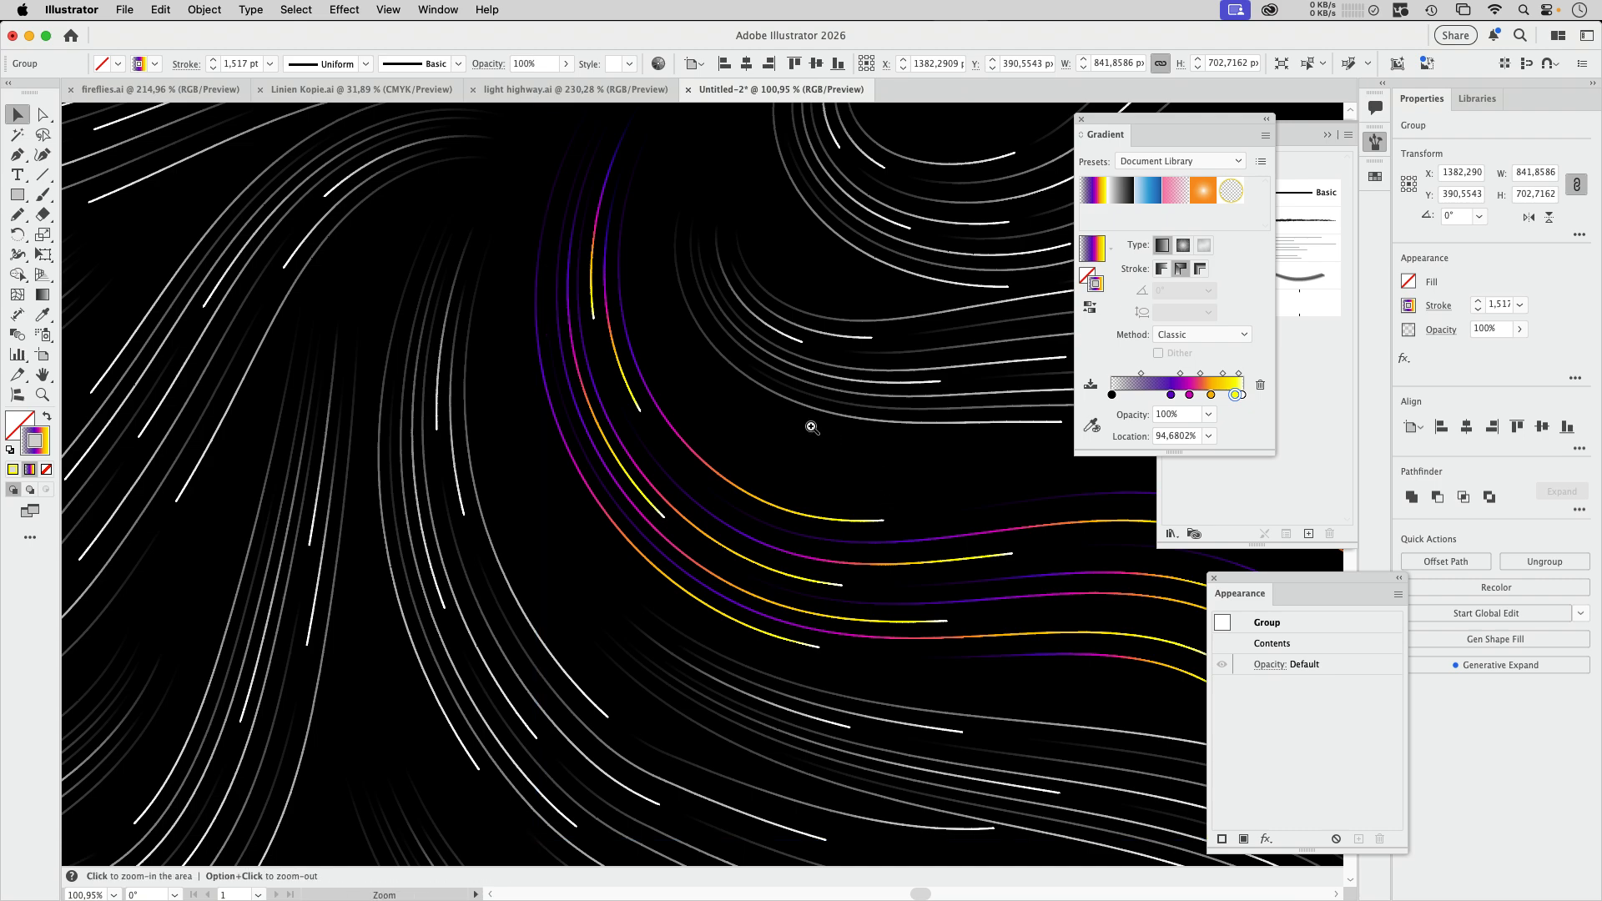
click(838, 477)
drag(872, 458, 683, 449)
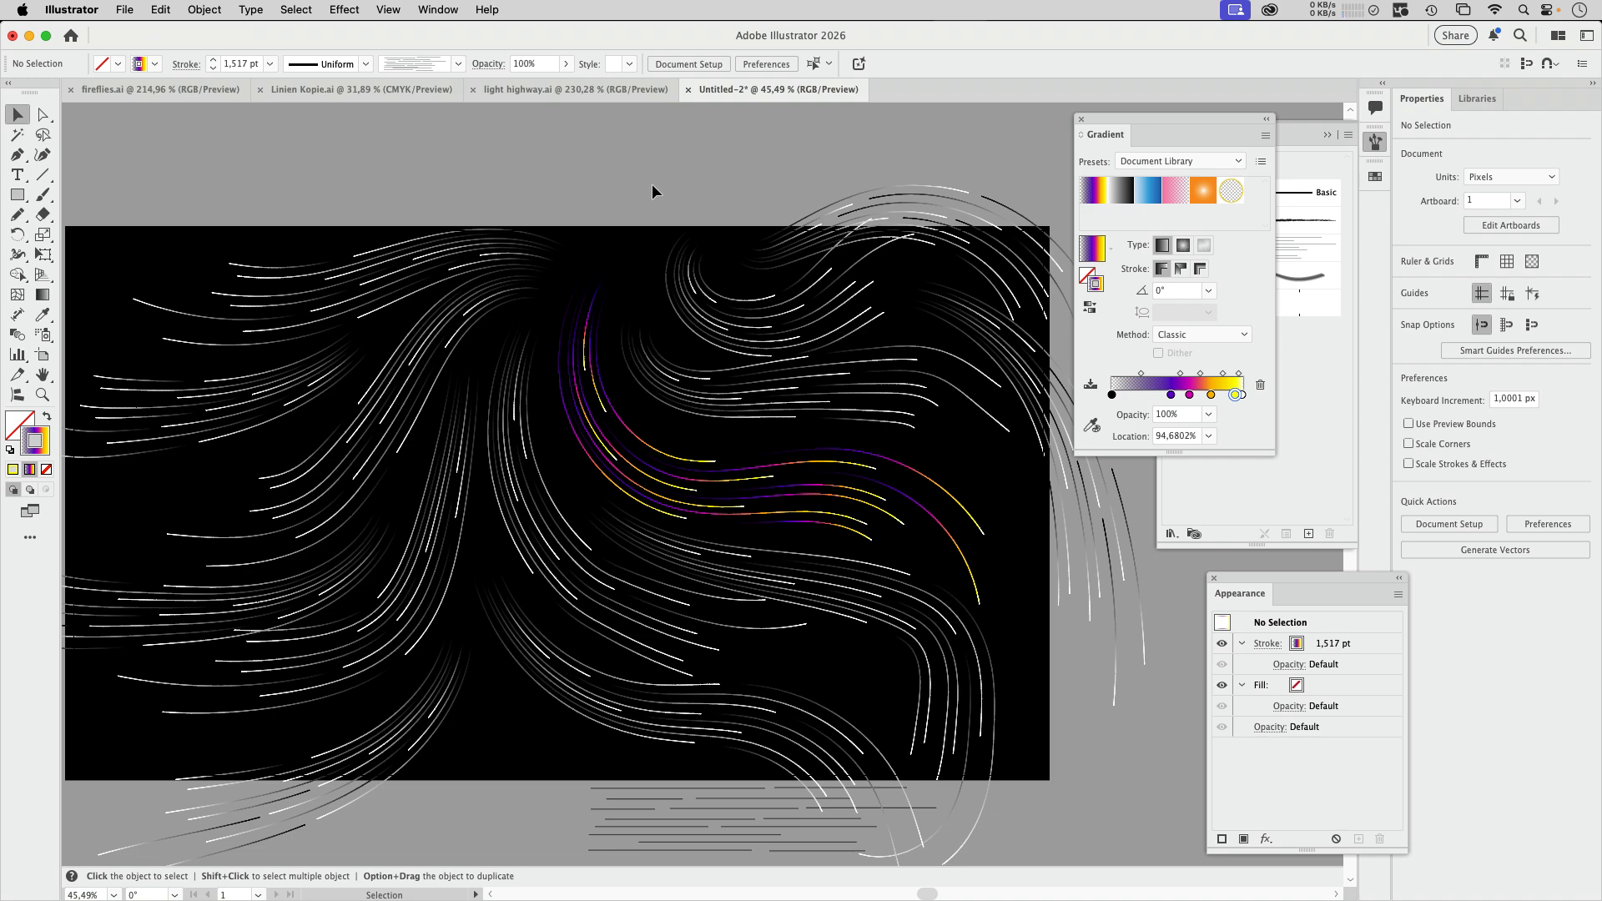
Draw a curved Pencil path about 620 × 278 px with the thin-lines art brush, running leftward past the artboard's left edge.
key(n)
scroll(238, 371, left, 6)
scroll(238, 371, down, 1)
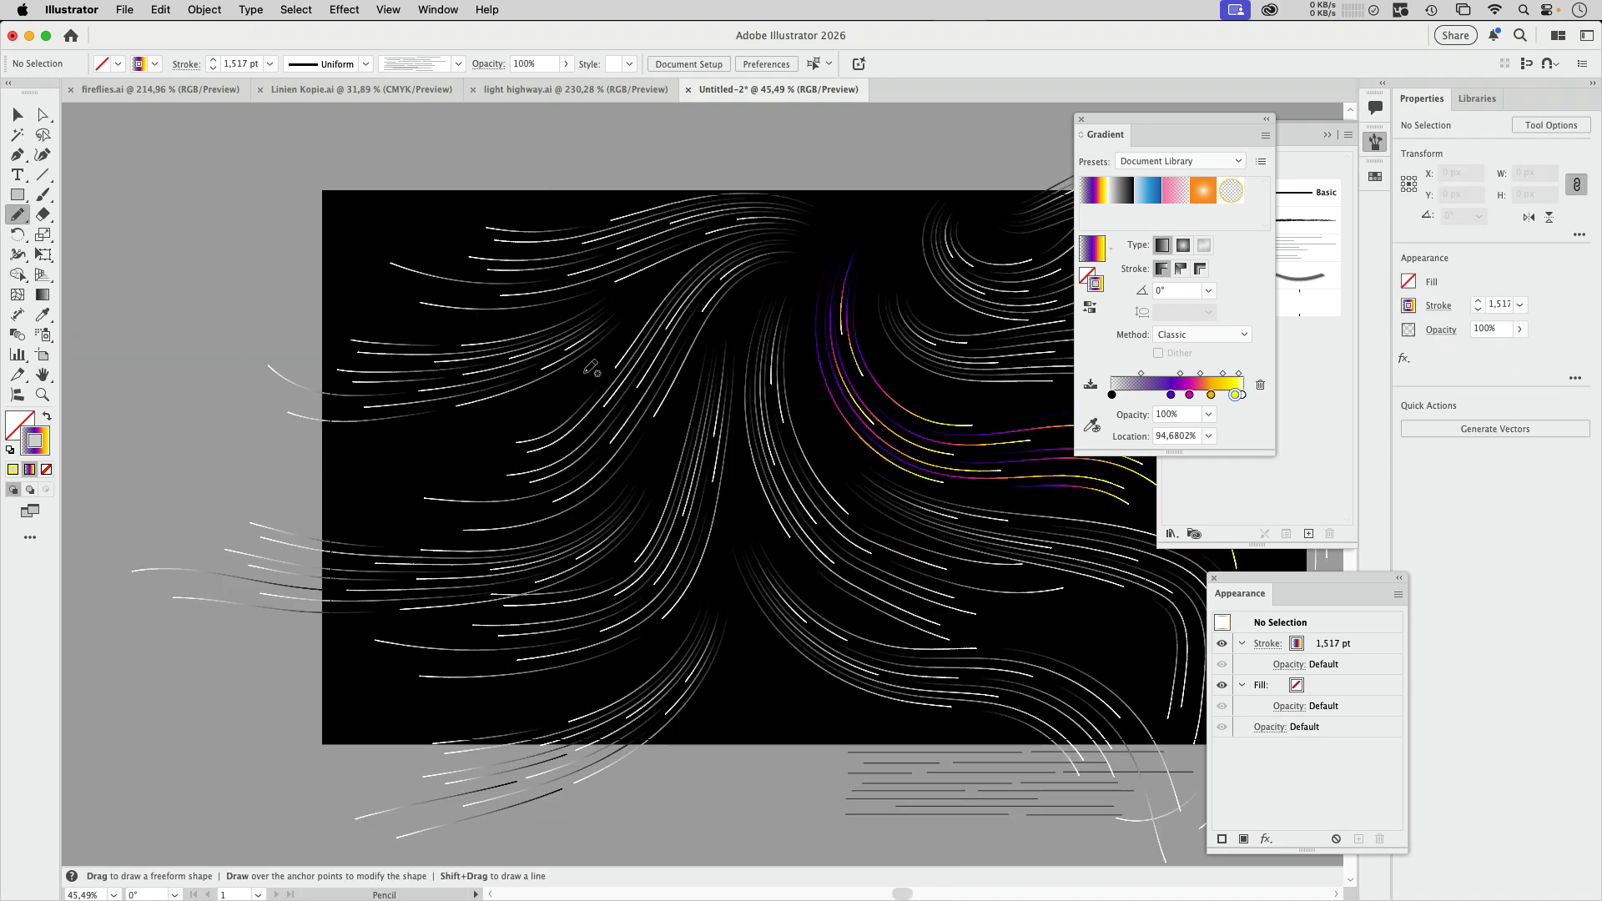
key(F5)
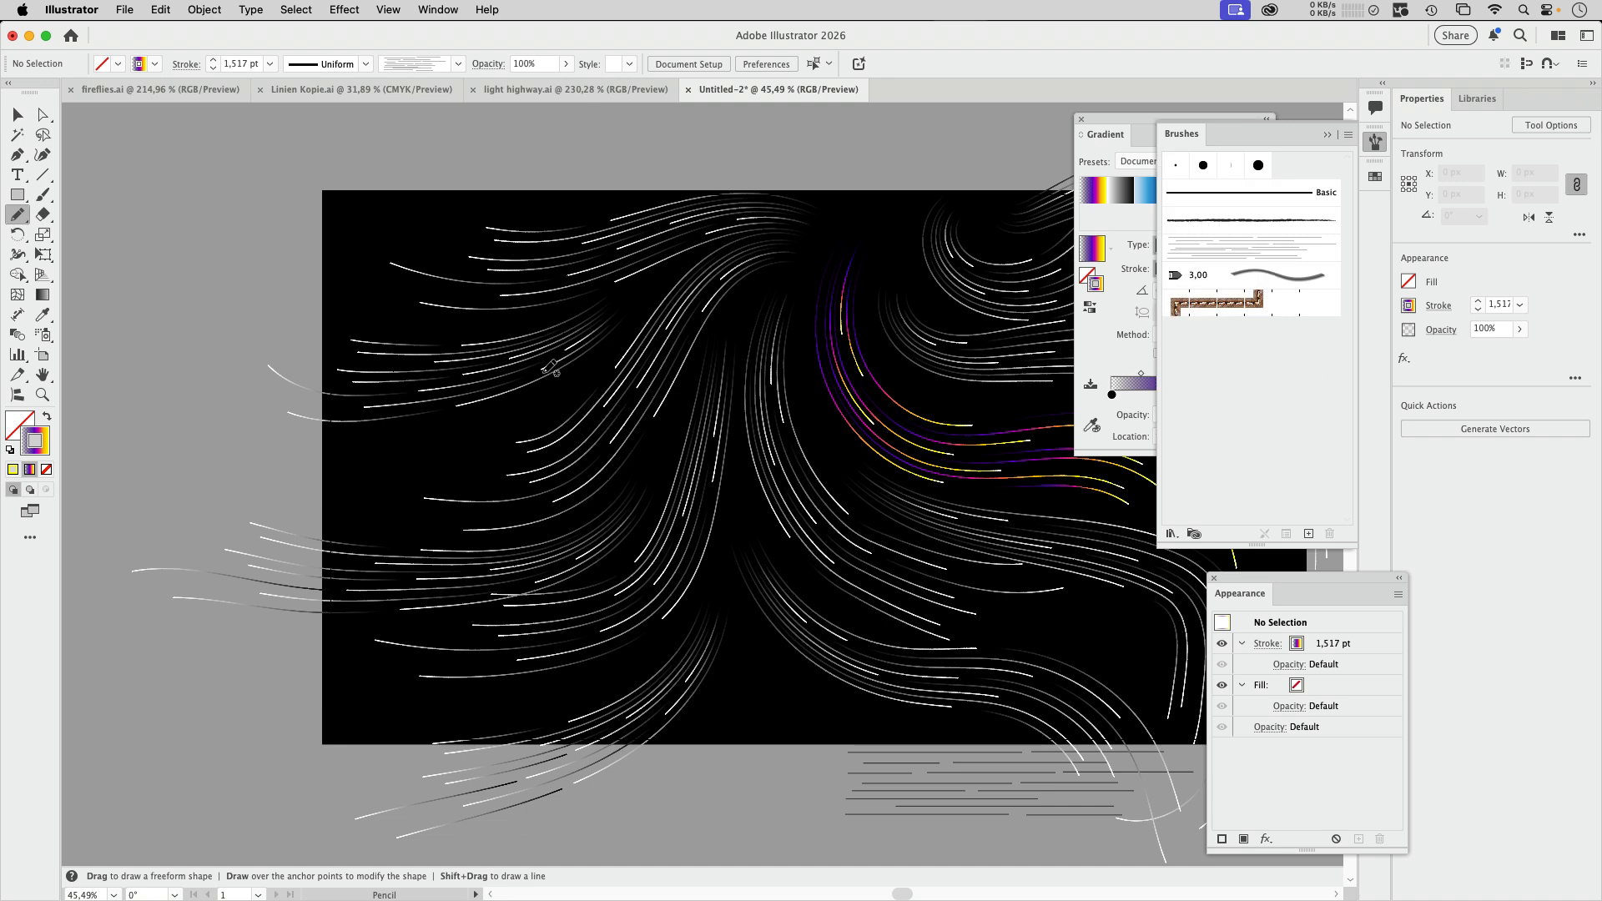
click(1200, 249)
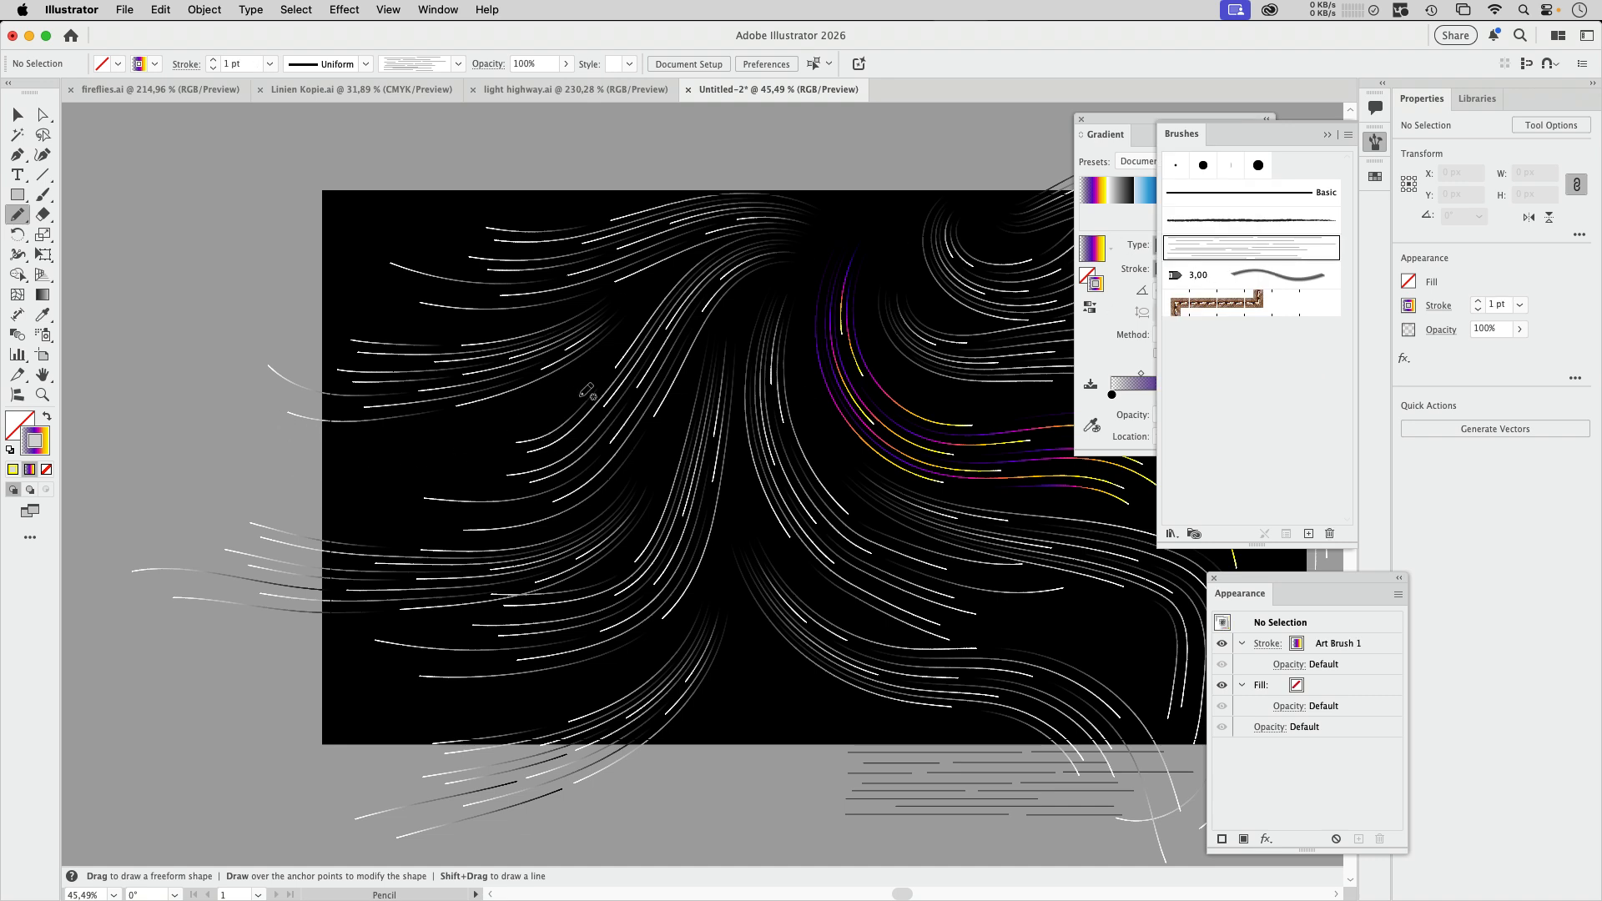
drag(586, 390, 422, 458)
Replace the gradient stroke of the new art-brush path with solid red.
key(v)
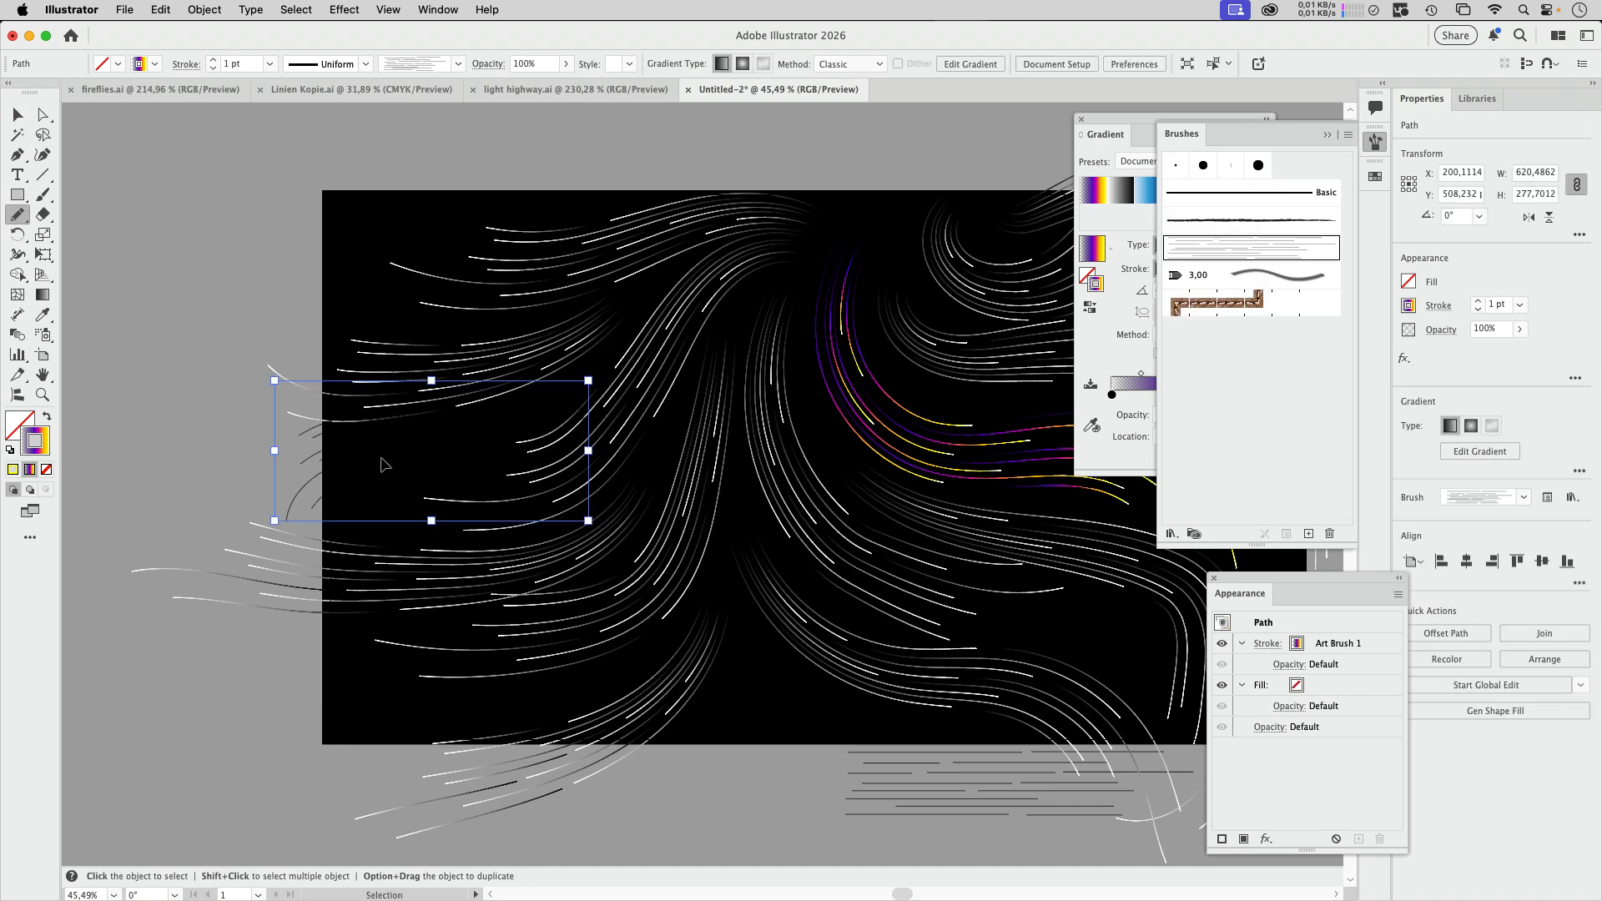
key(n)
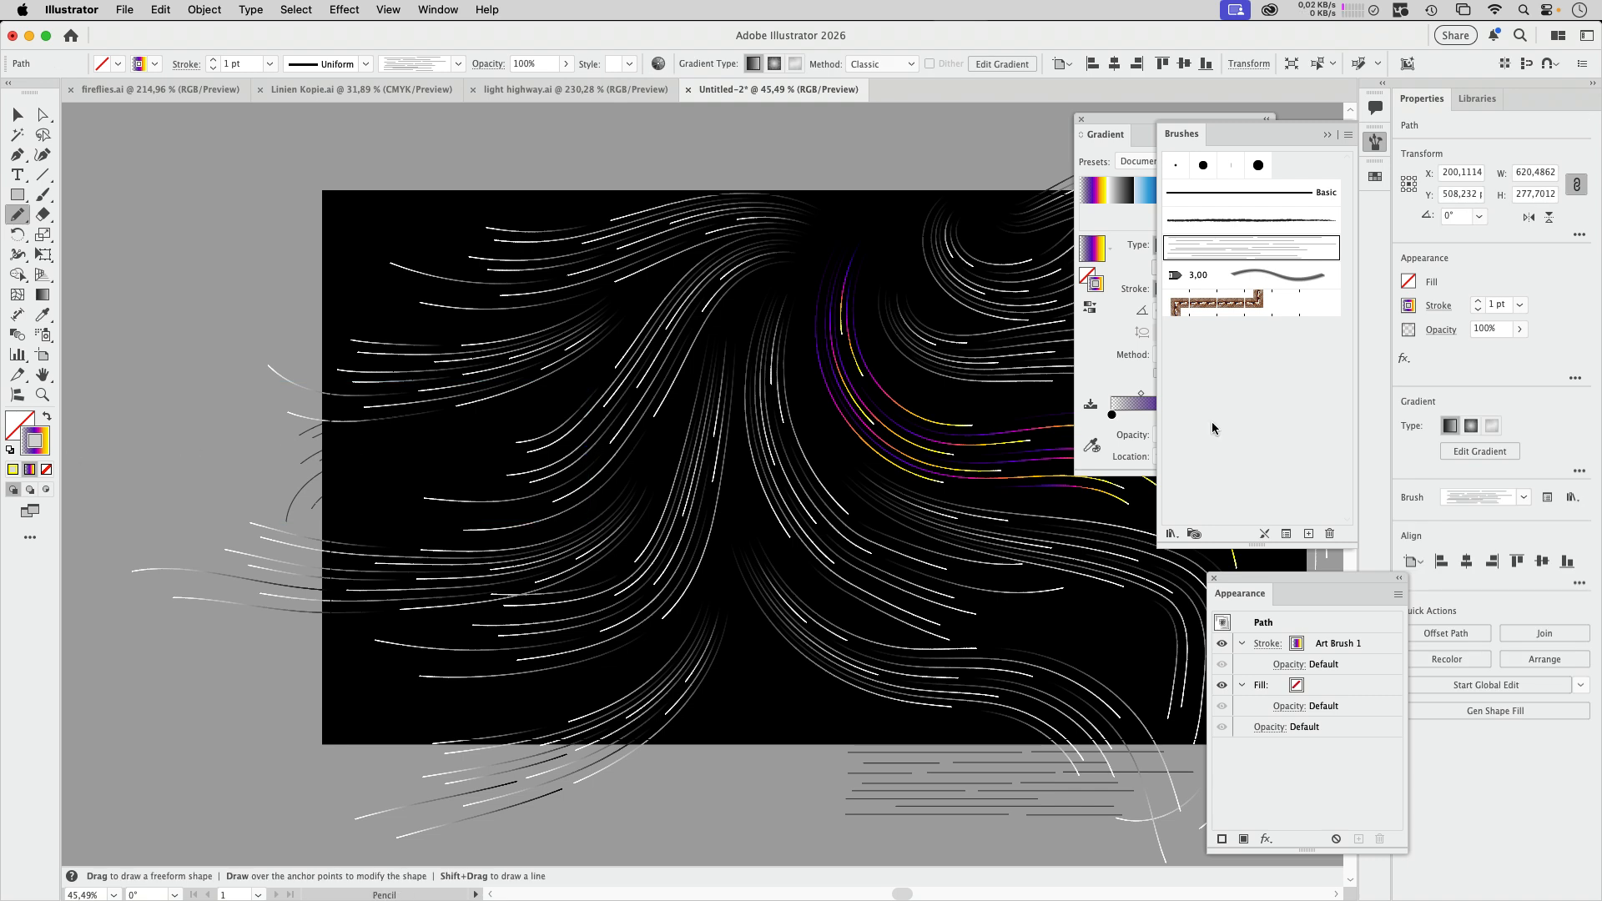
click(1411, 307)
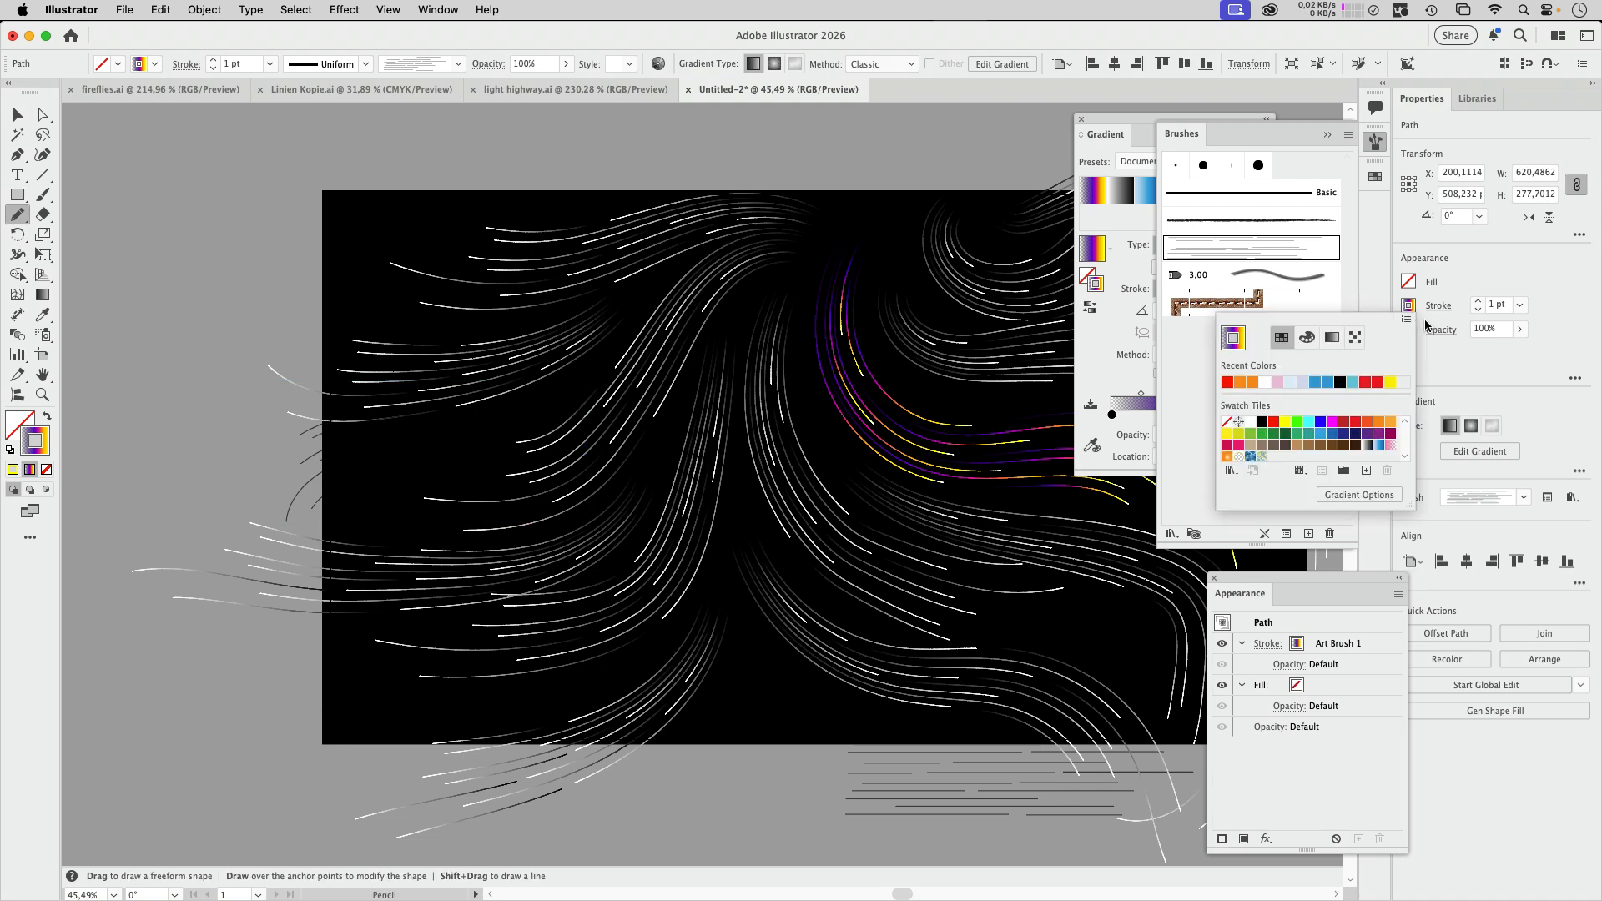
click(1377, 383)
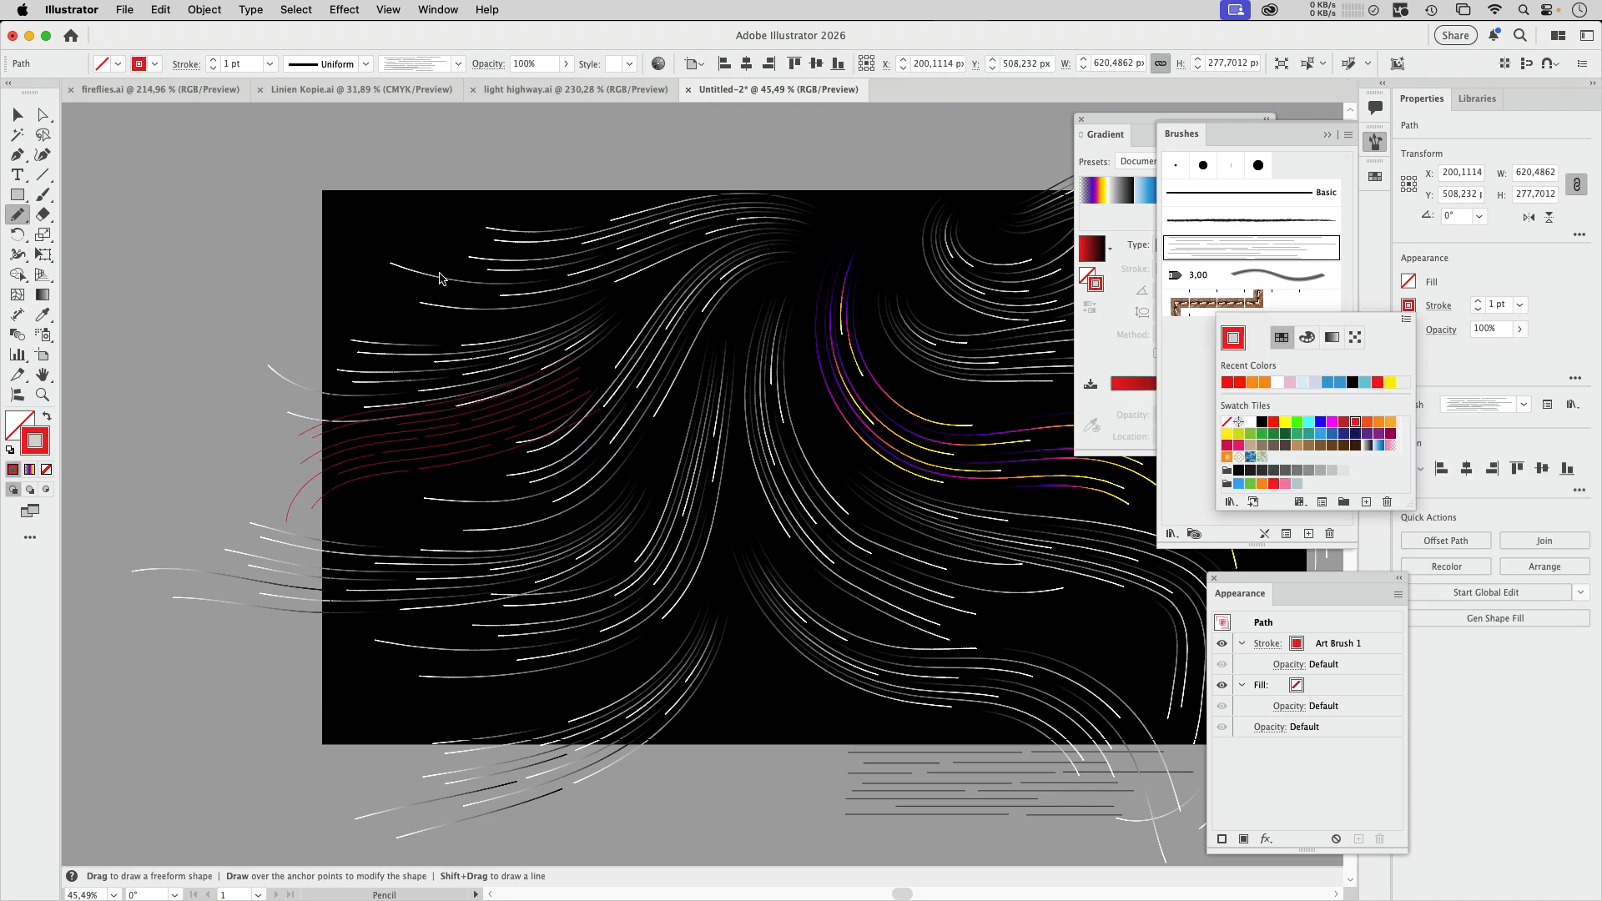
click(966, 143)
scroll(820, 488, right, 5)
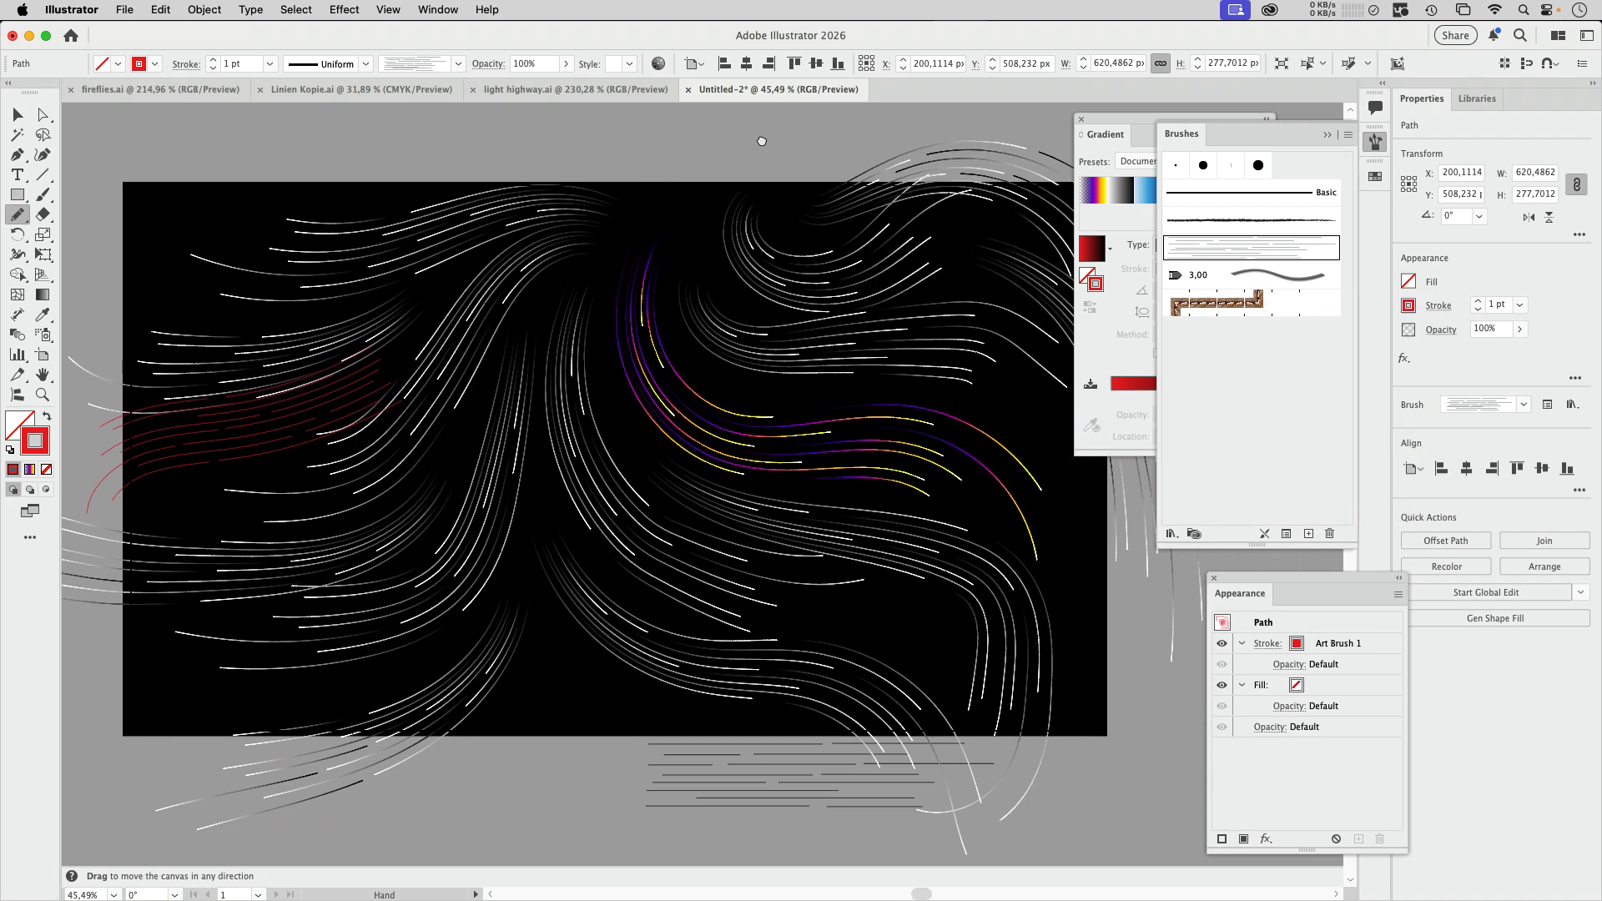